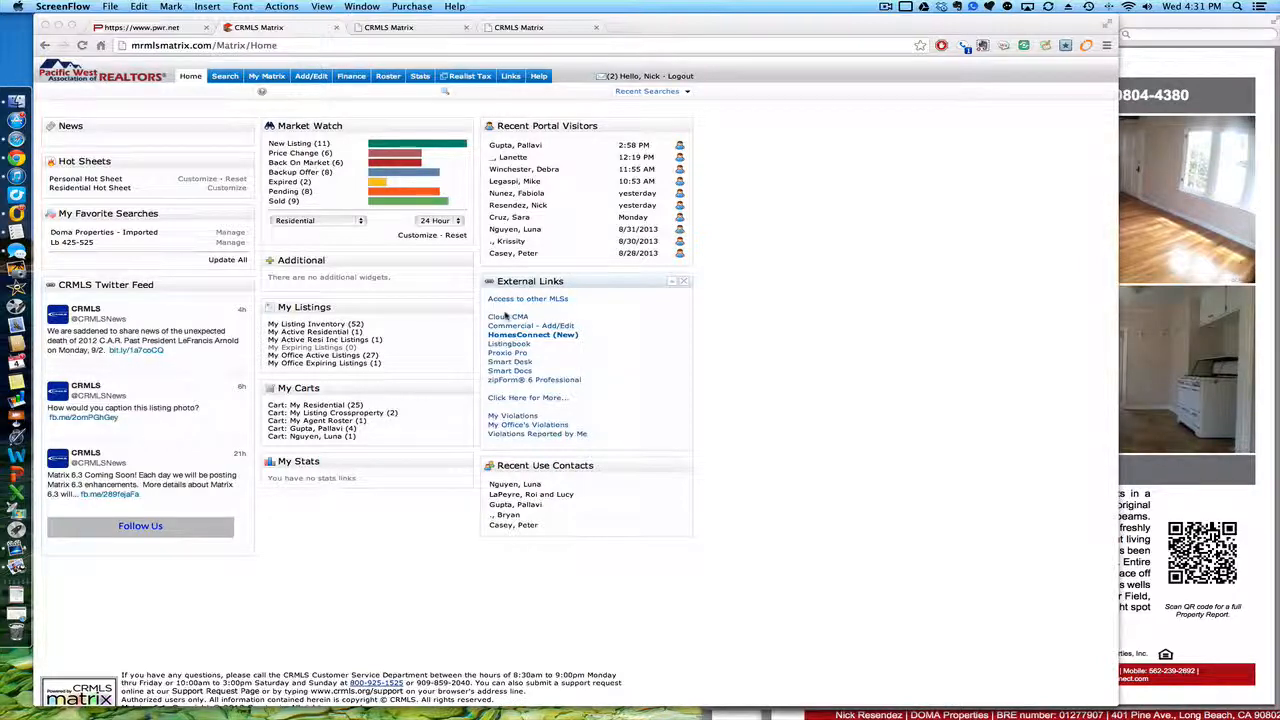
# Step: Launch Cloud CMA from Matrix's External Links in a new browser tab
pyautogui.click(508, 317)
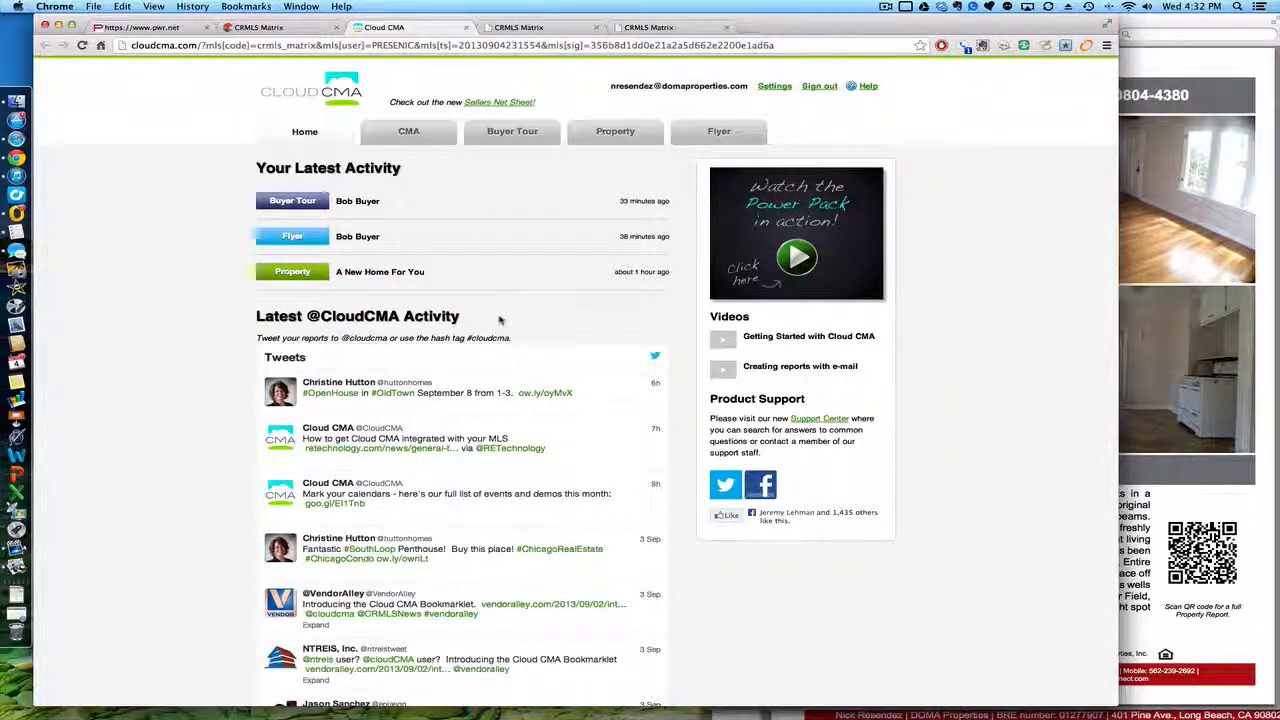
# Step: Go to Cloud CMA's Edit User Settings page with the agent's user info and company logo
pyautogui.click(775, 87)
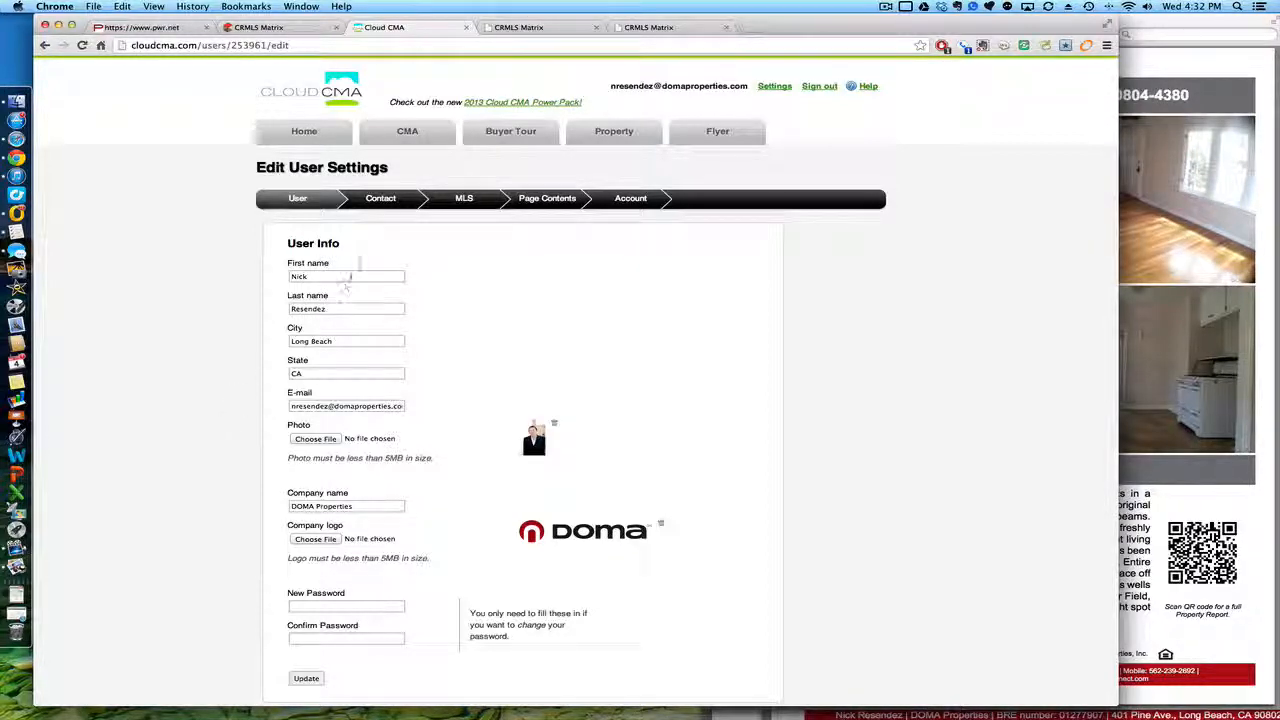
# Step: Review the Contact, MLS and Page Contents settings
pyautogui.click(381, 200)
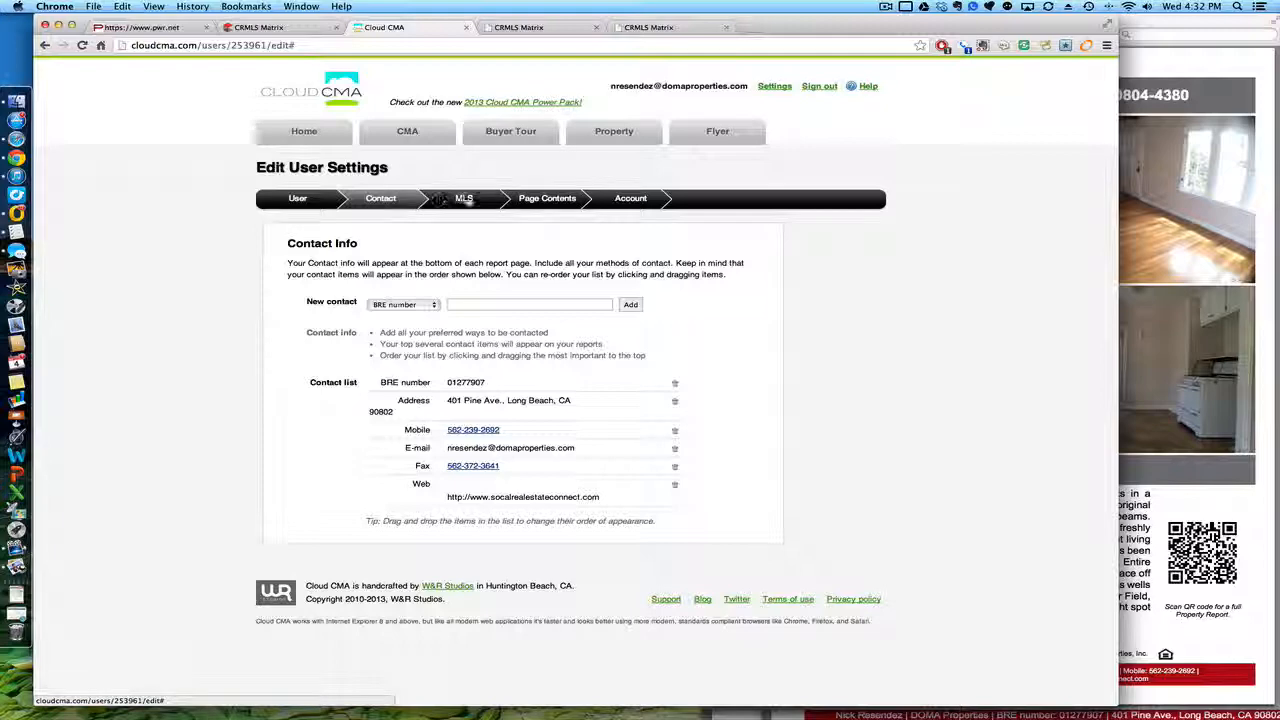
pyautogui.click(465, 199)
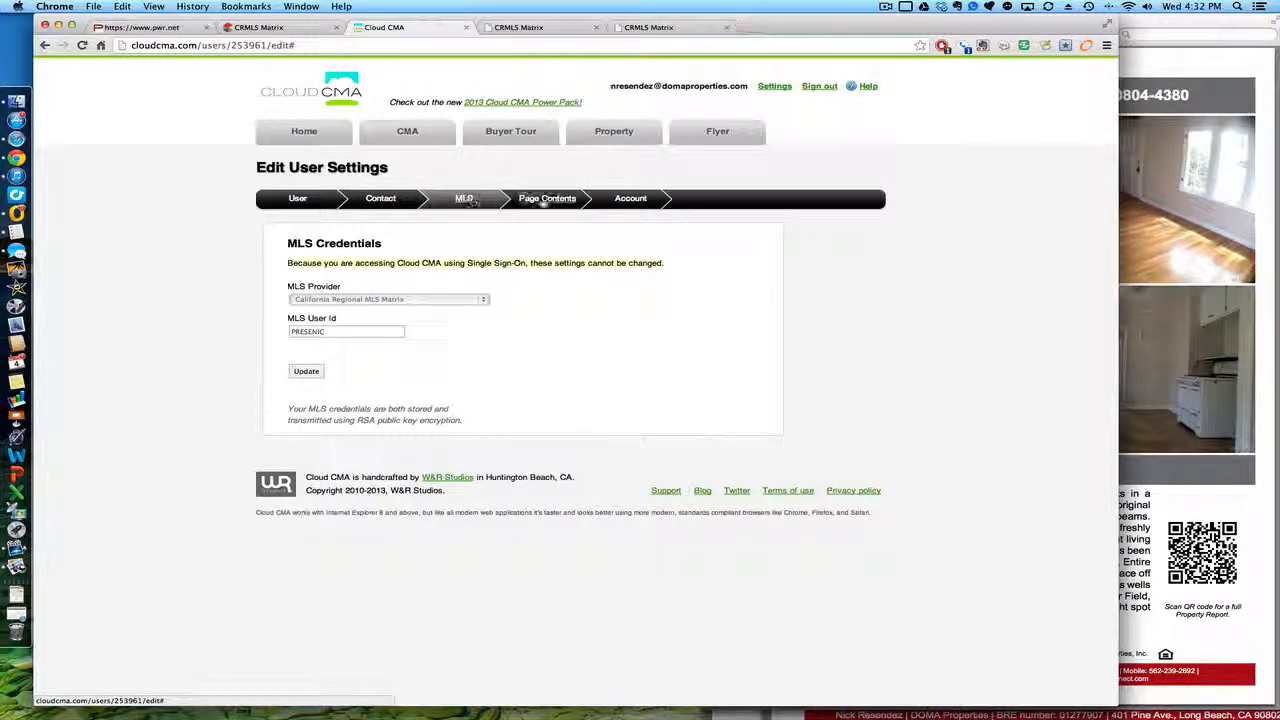
pyautogui.click(544, 200)
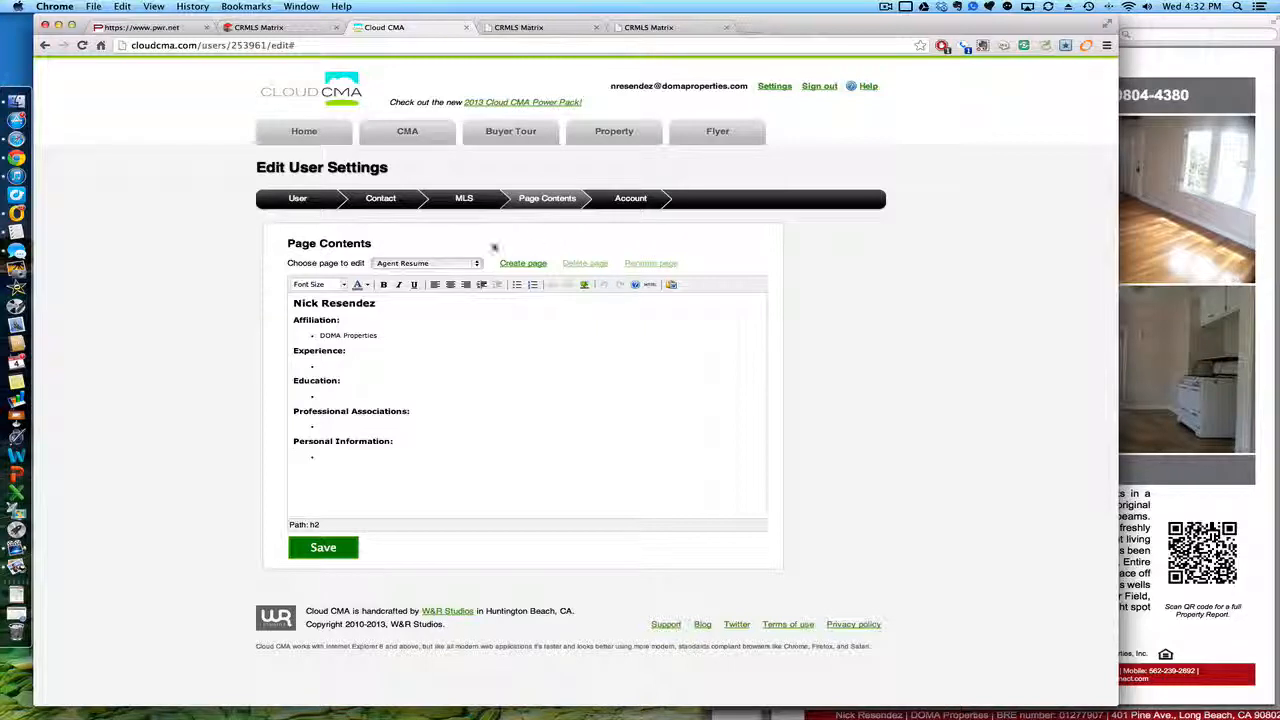
# Step: Preview the Client Testimonials and Where Buyers Come From custom pages, then head Home
pyautogui.click(450, 264)
pyautogui.click(428, 272)
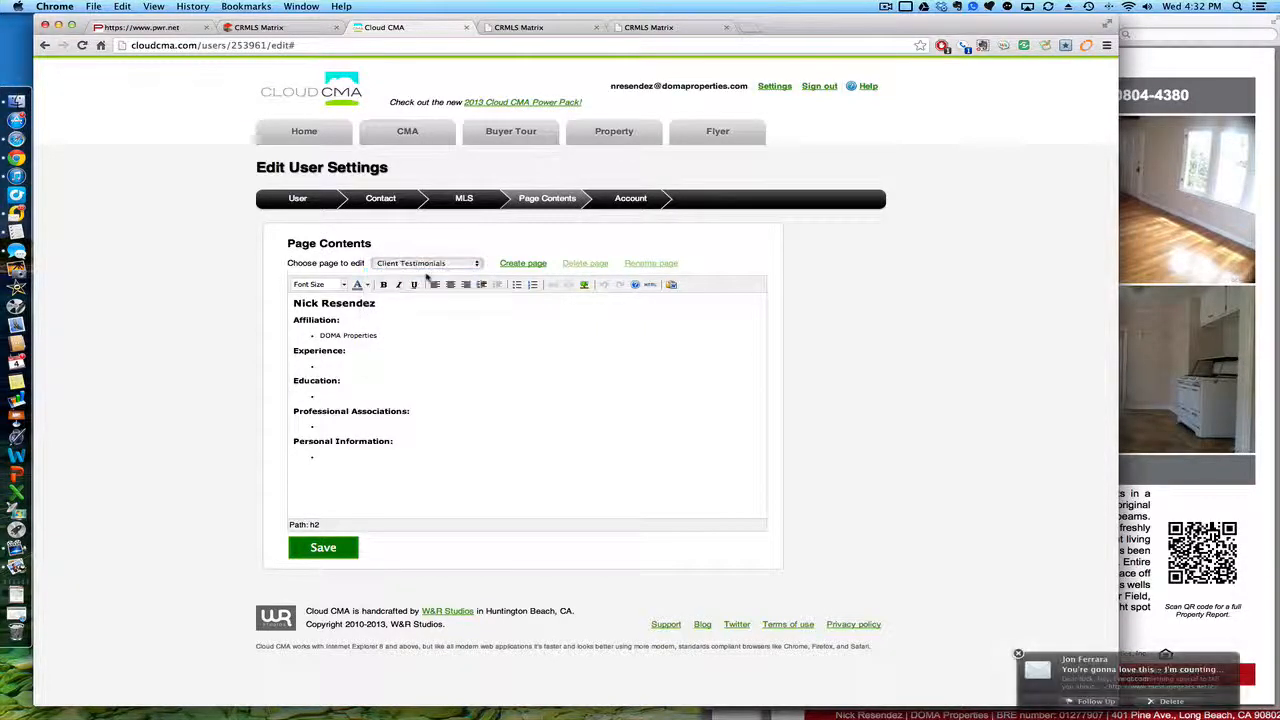
pyautogui.click(419, 263)
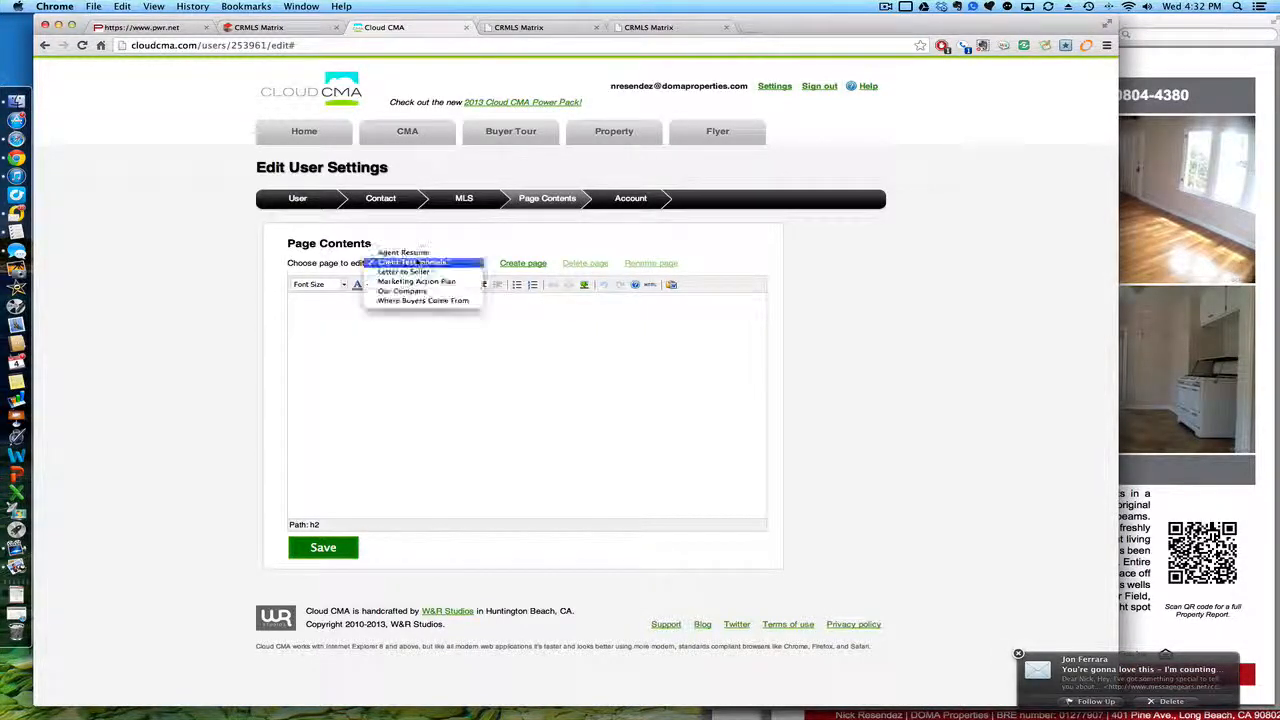
pyautogui.click(514, 232)
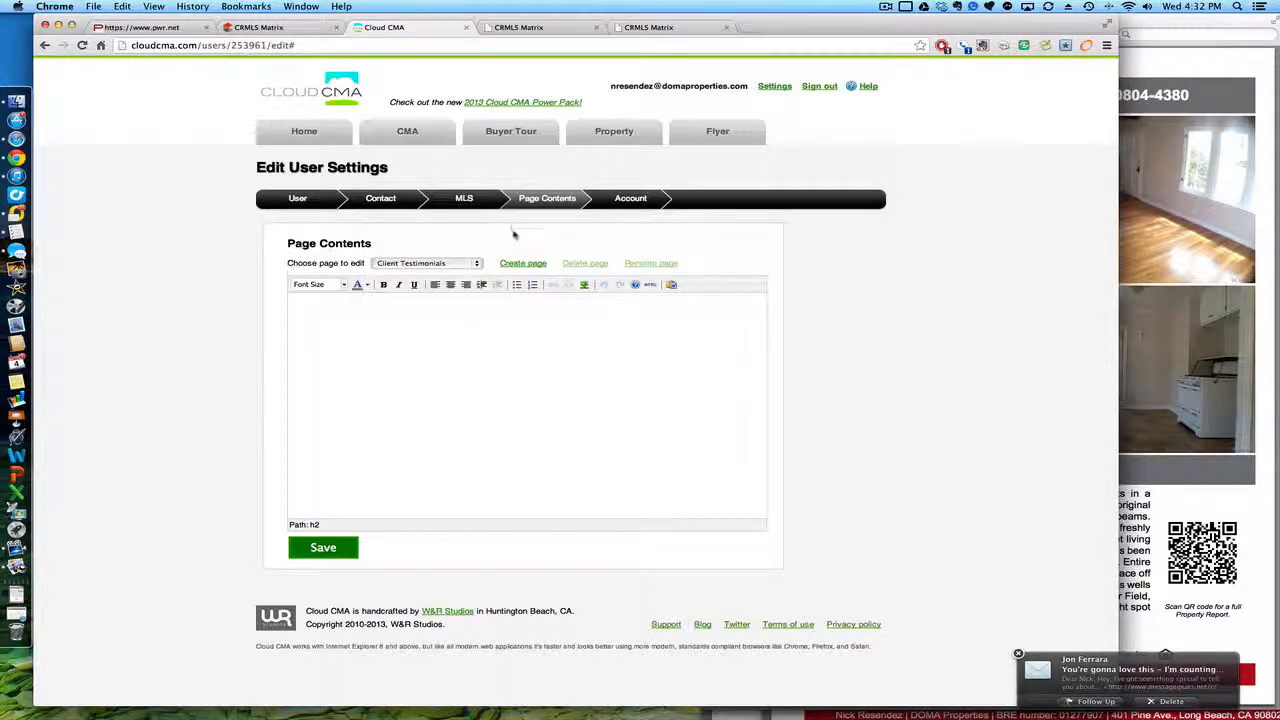
pyautogui.click(478, 265)
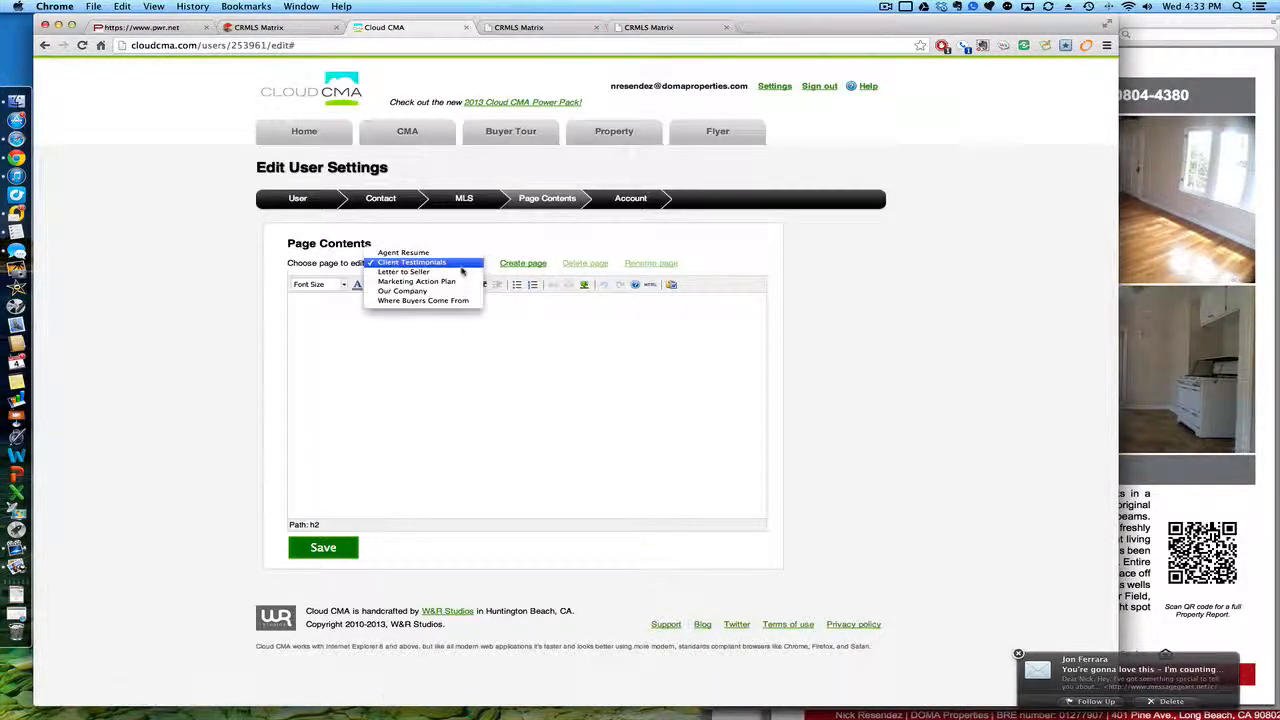
pyautogui.click(438, 303)
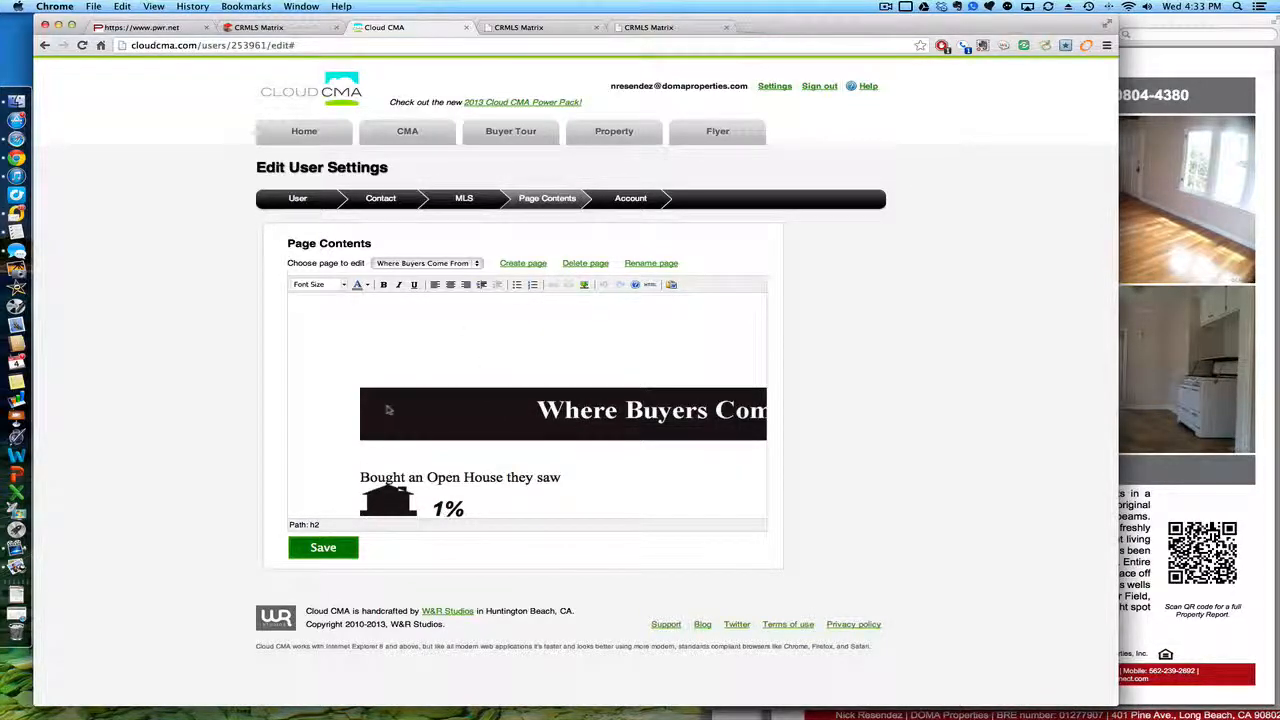
pyautogui.scroll(-8, 450, 410)
pyautogui.scroll(-10, 388, 410)
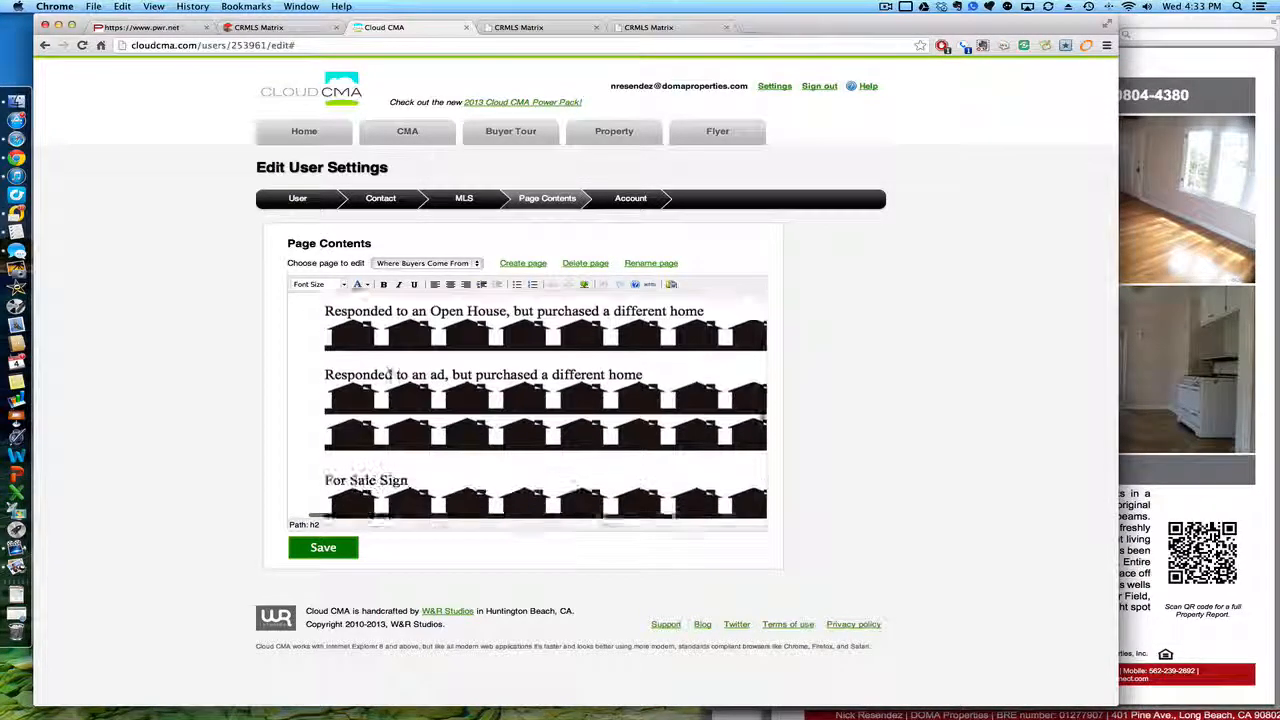
pyautogui.scroll(15, 388, 412)
pyautogui.scroll(3, 388, 410)
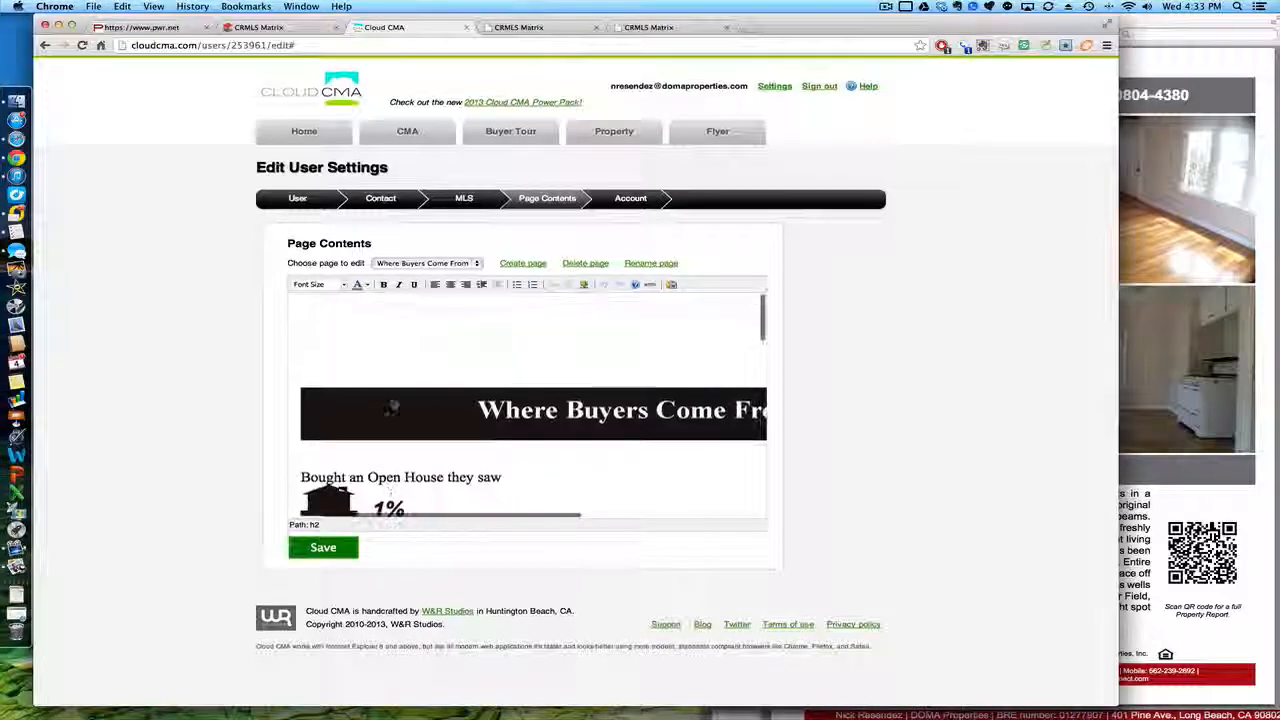
pyautogui.click(304, 137)
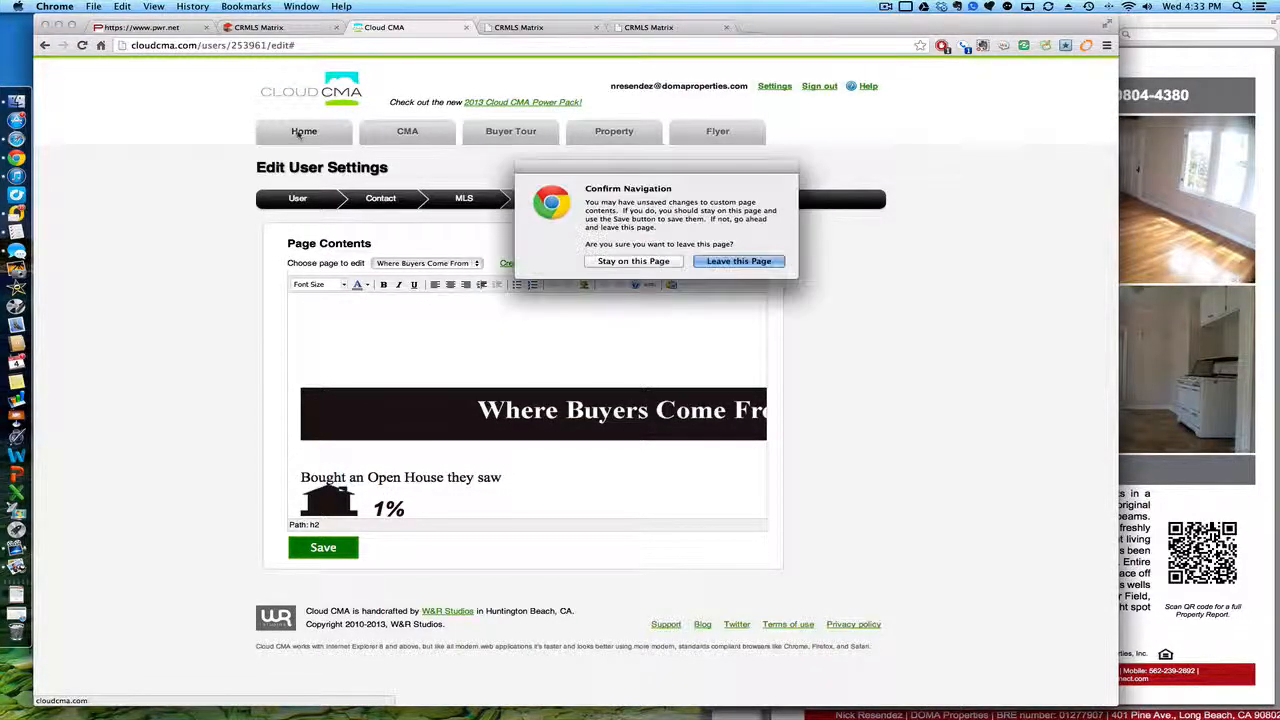
# Step: Leave settings without saving and show the saved CMA Reports list
pyautogui.click(740, 264)
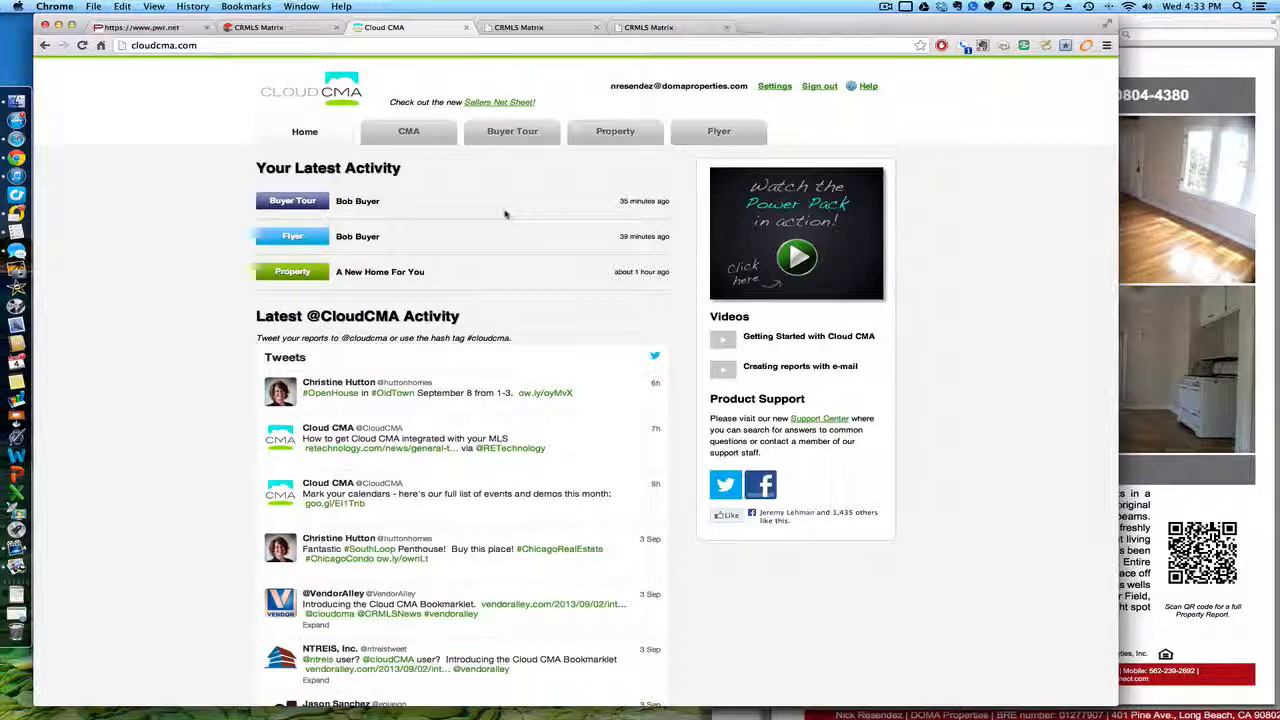
pyautogui.click(408, 134)
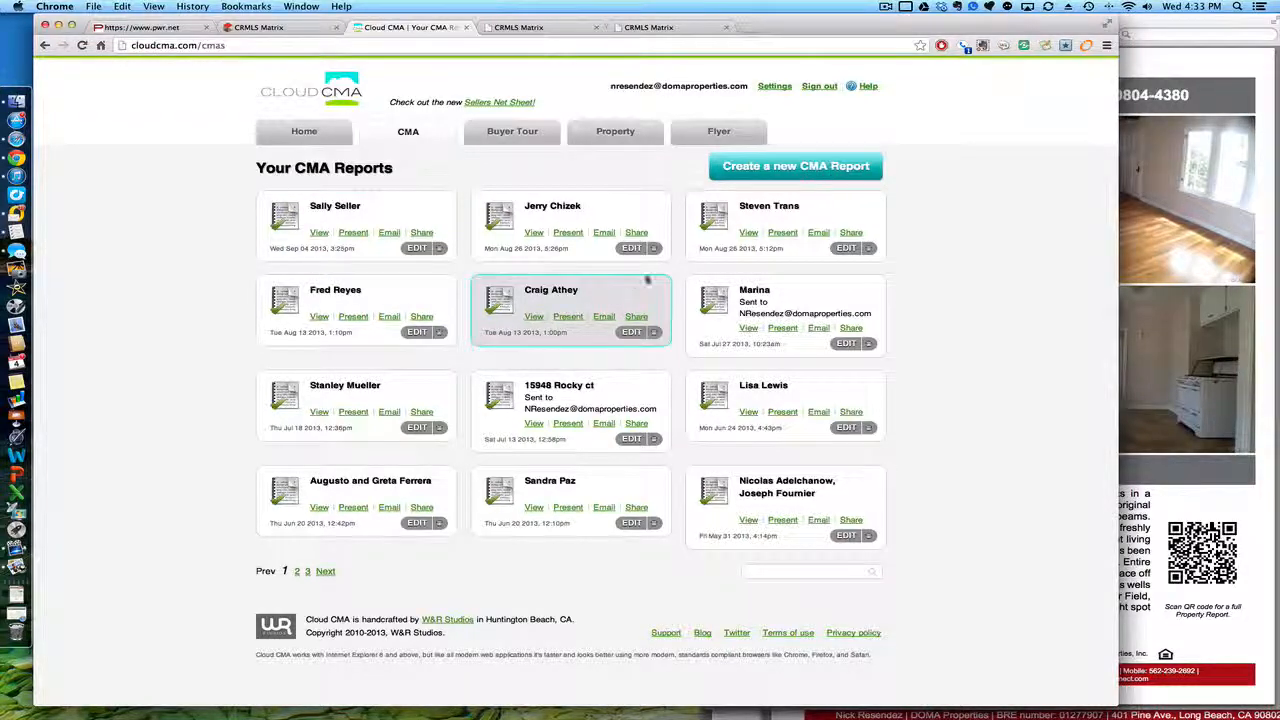
# Step: Start a new CMA report with 'Automatically find listings' left unchecked, ready for MLS numbers
pyautogui.click(786, 167)
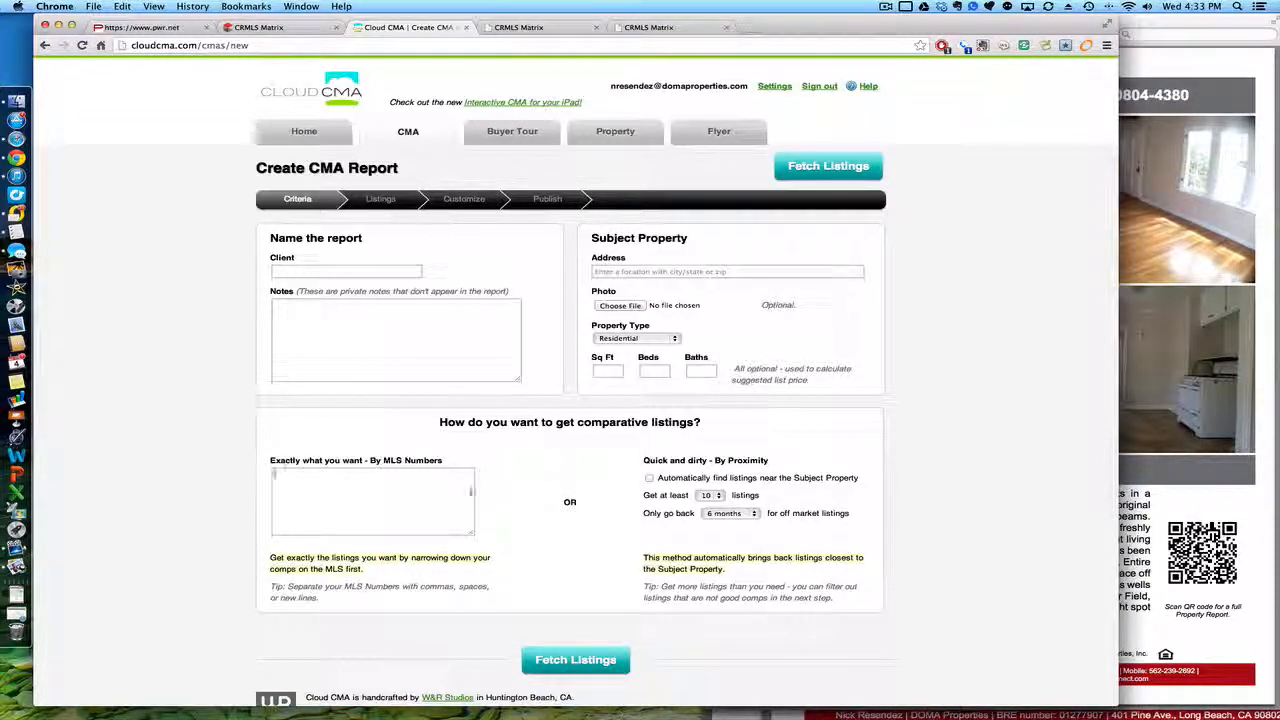
pyautogui.moveTo(643, 461); pyautogui.dragTo(767, 463)
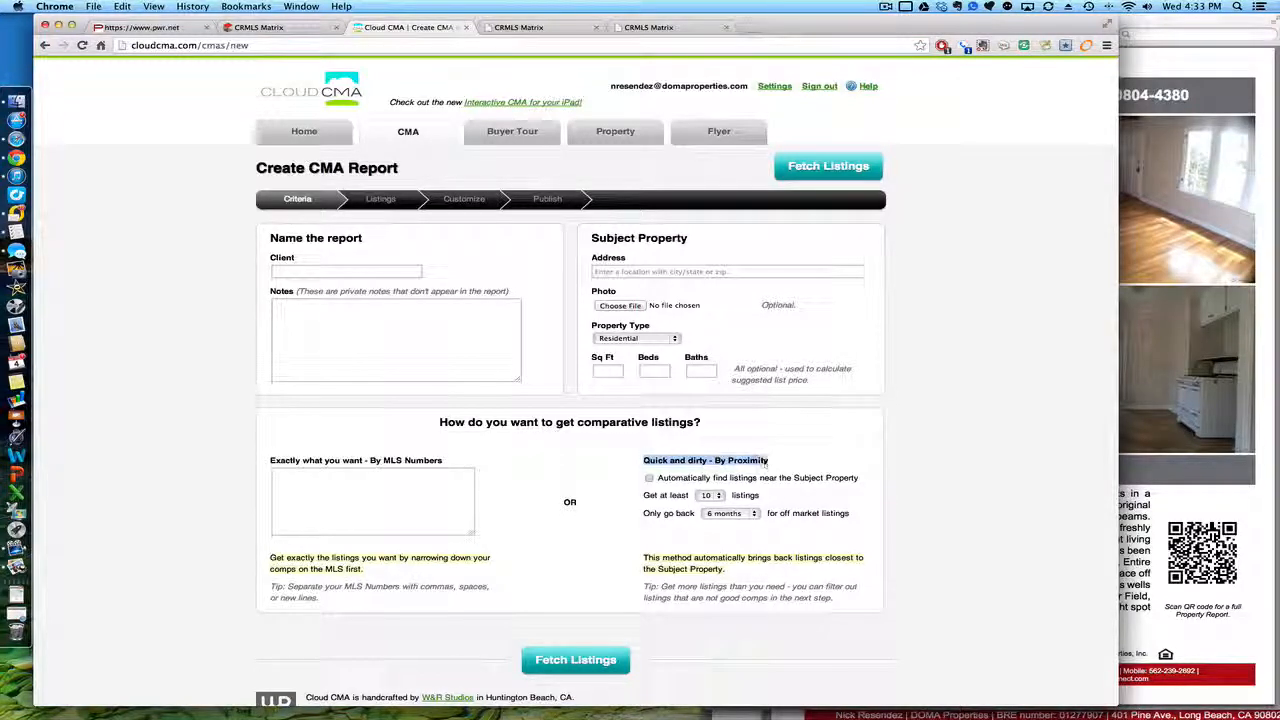
pyautogui.click(688, 477)
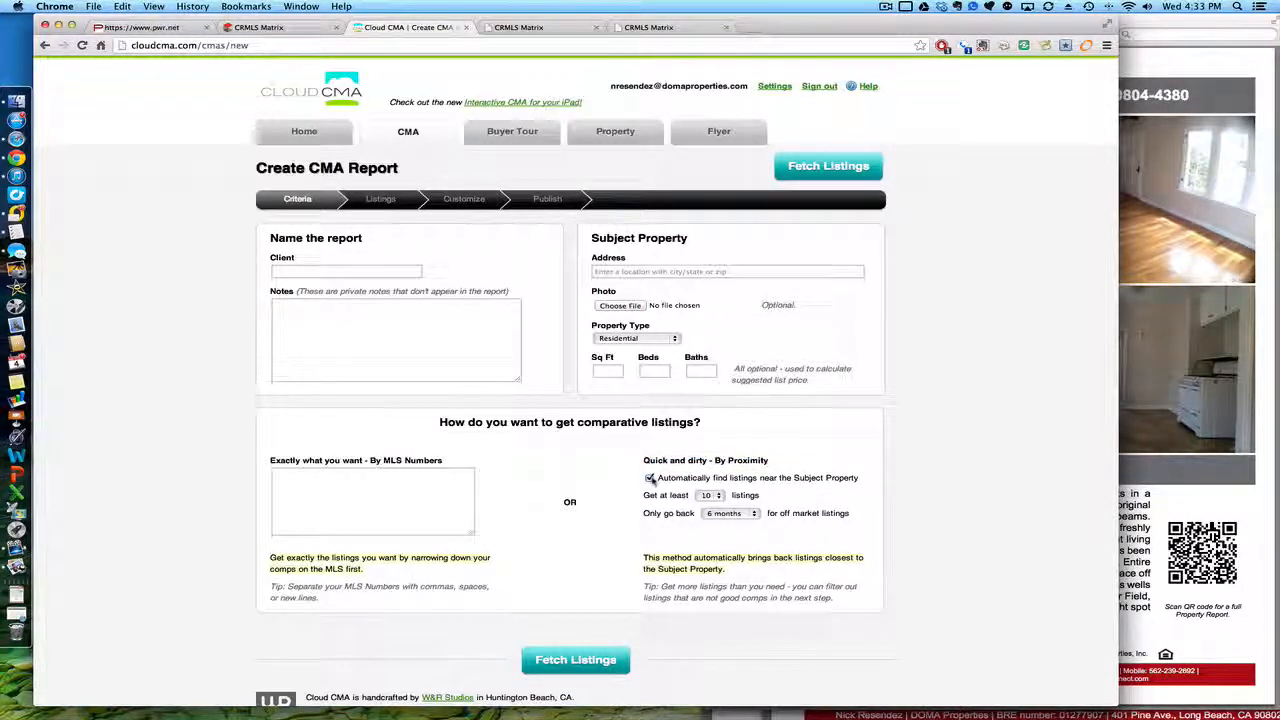
pyautogui.click(651, 478)
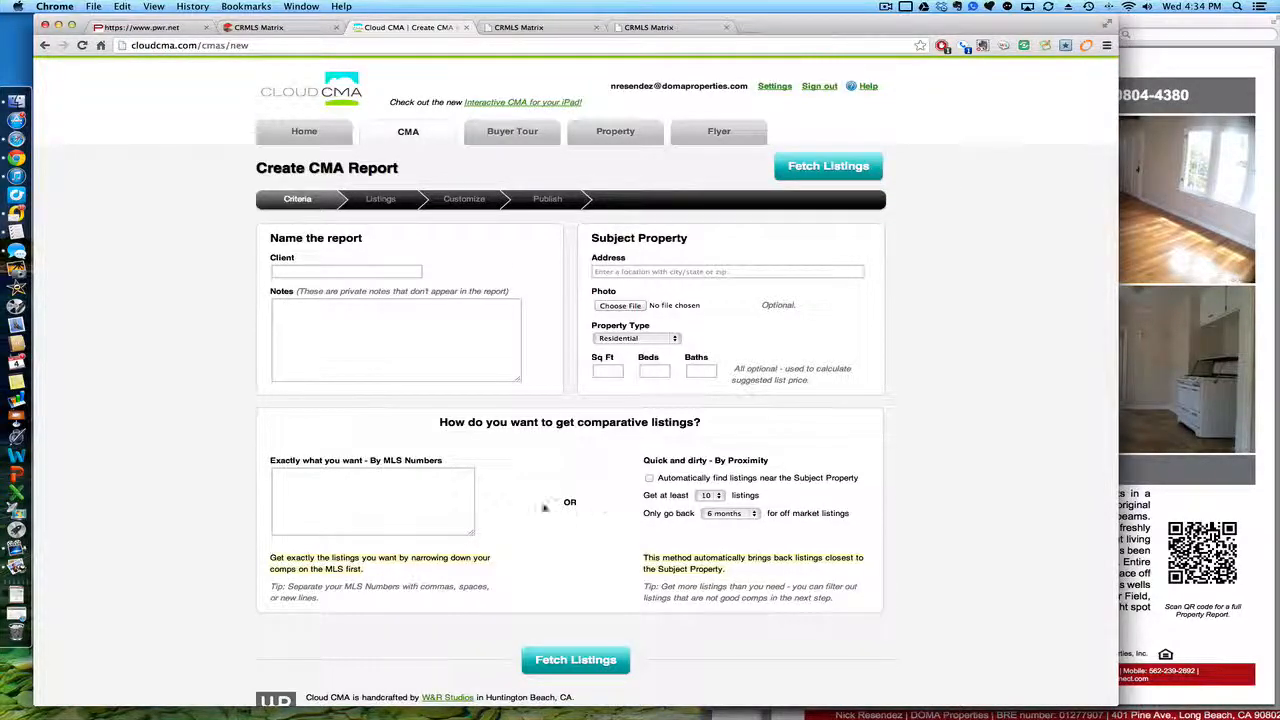
pyautogui.click(440, 494)
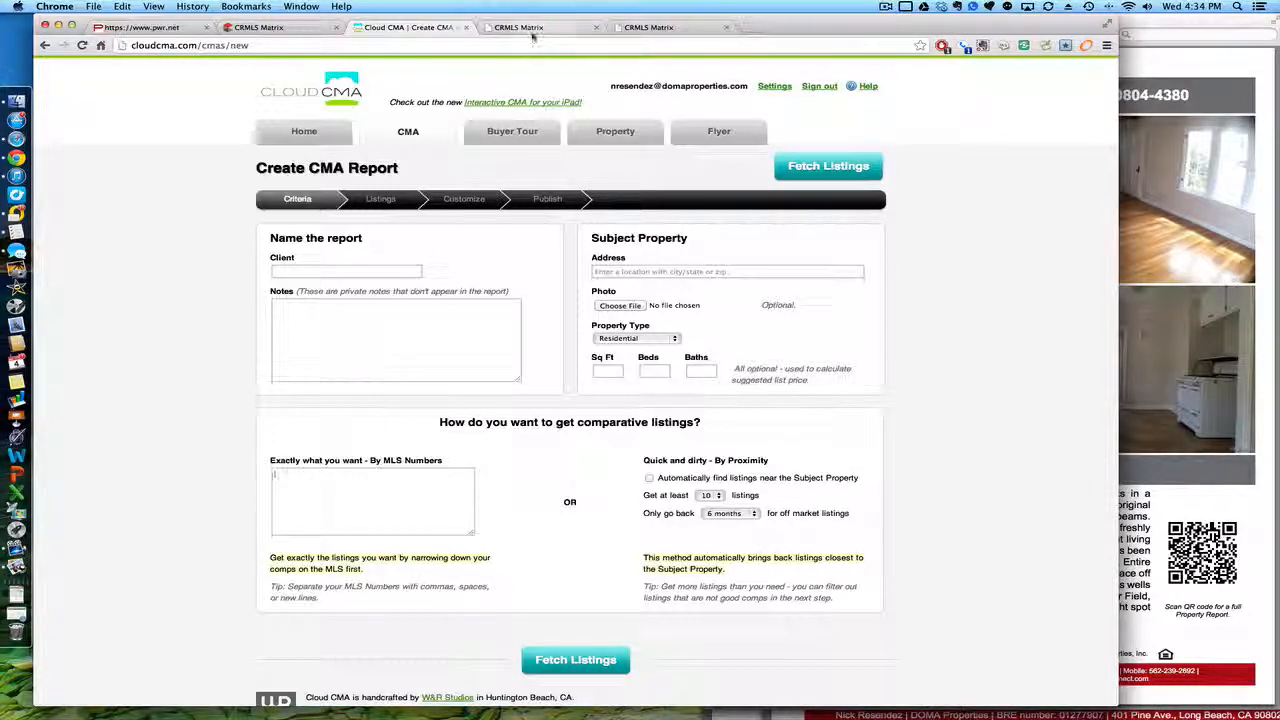
pyautogui.click(648, 28)
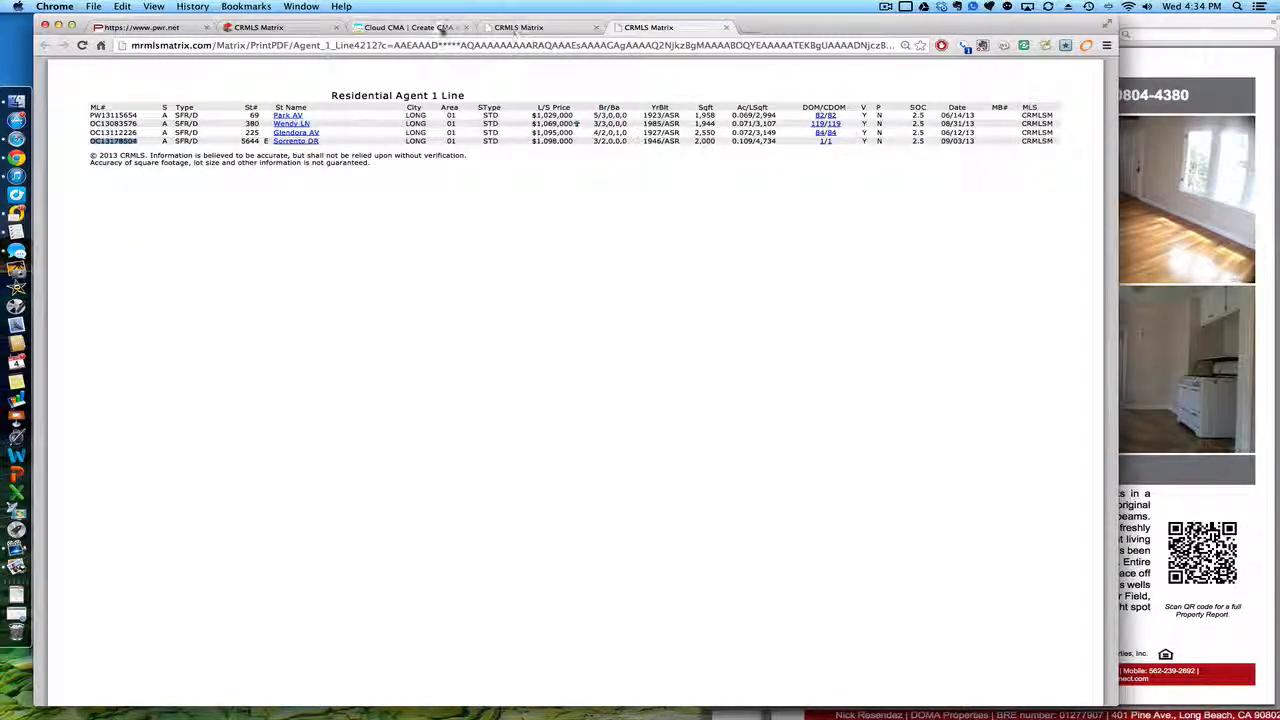
pyautogui.click(441, 29)
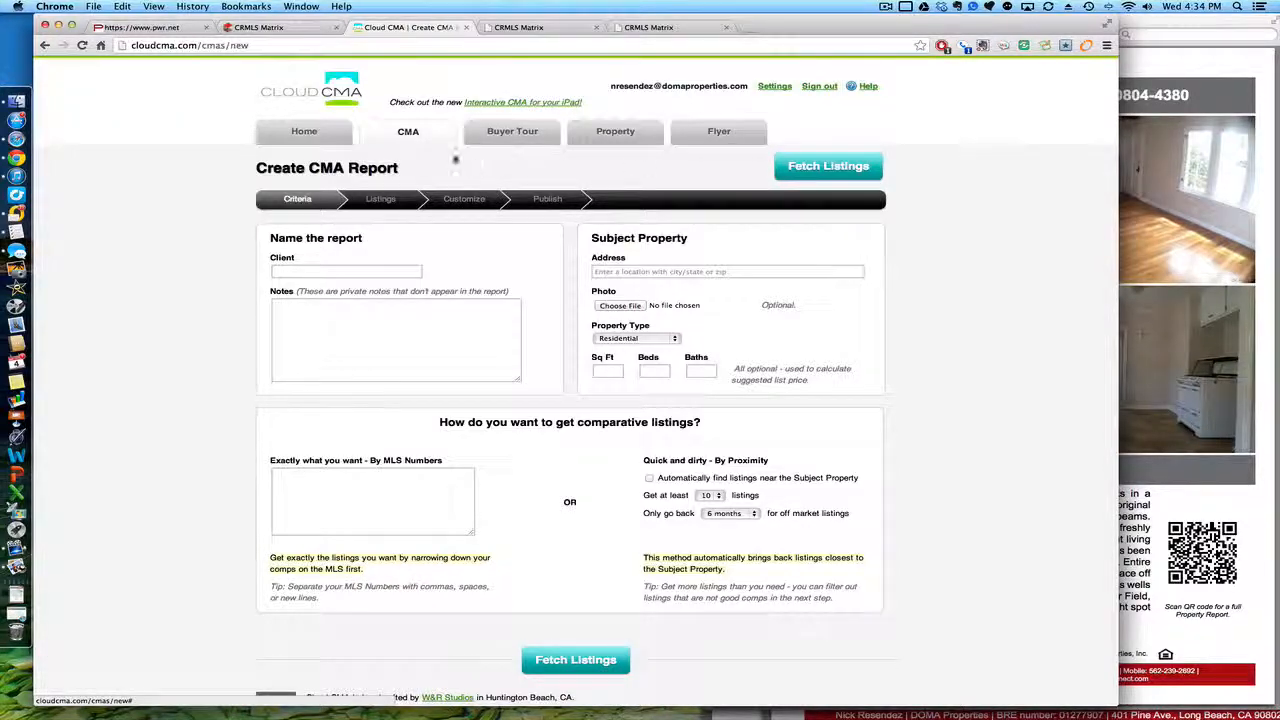
# Step: Edit the seller client's saved CMA report and fetch fresh listings for its eight MLS numbers
pyautogui.click(319, 140)
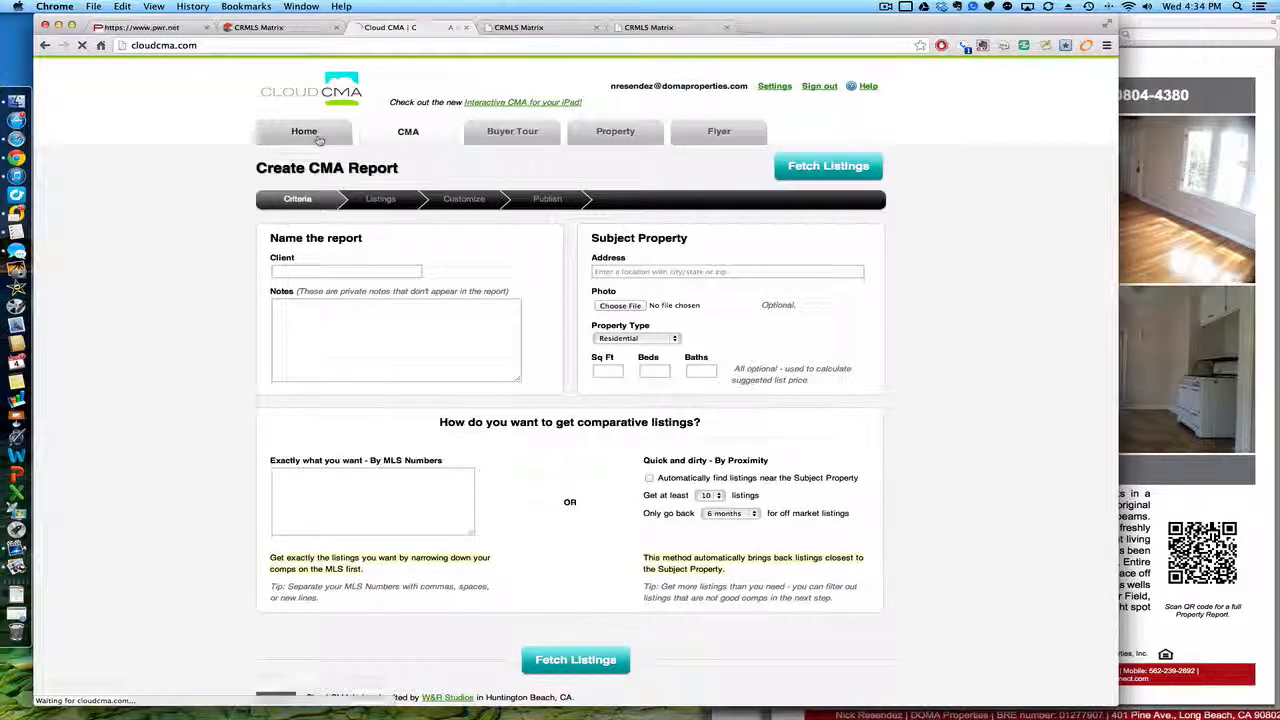
pyautogui.click(408, 134)
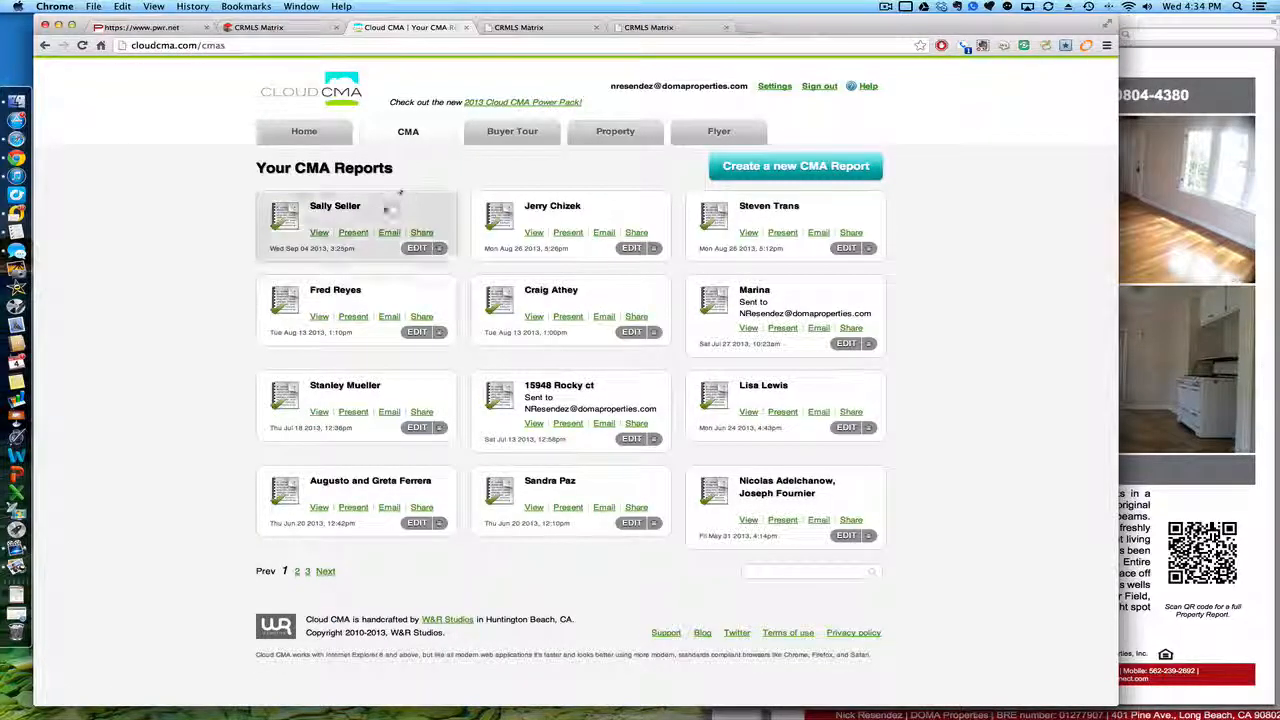
pyautogui.click(414, 248)
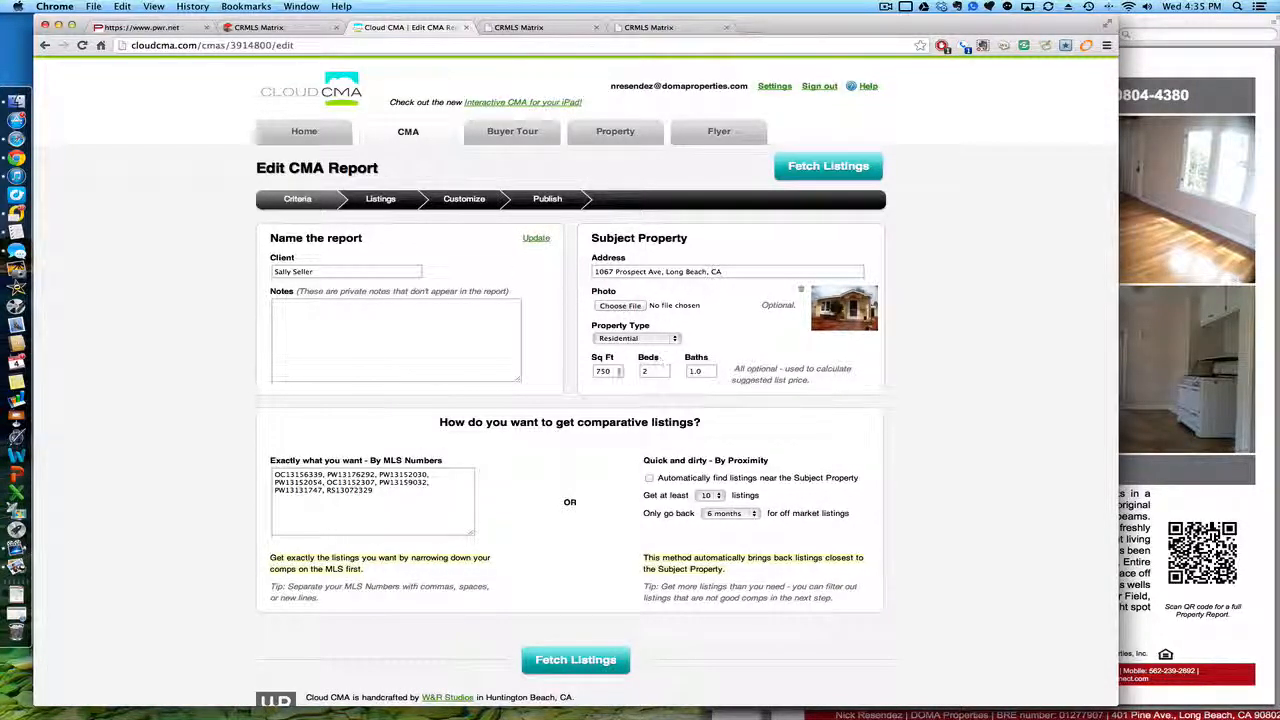
pyautogui.click(585, 660)
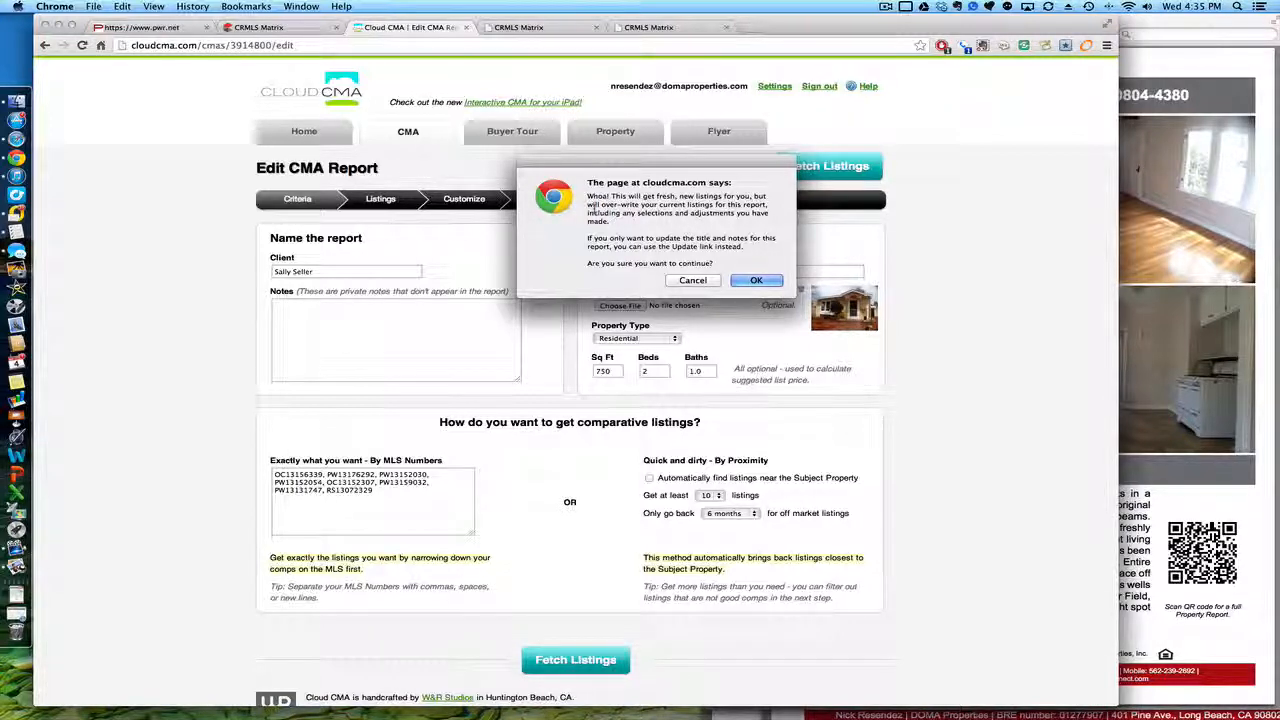
# Step: Confirm replacing the report's comparables with the freshly fetched listings
pyautogui.click(756, 281)
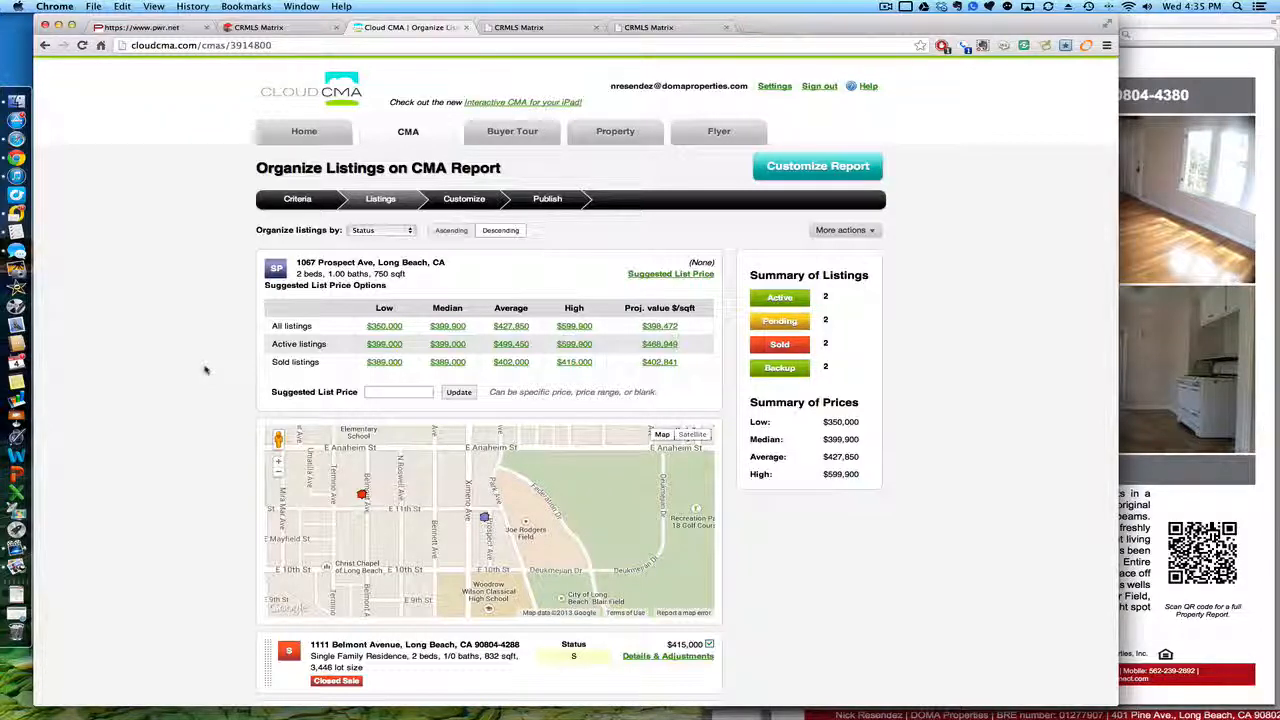
pyautogui.scroll(-3, 205, 370)
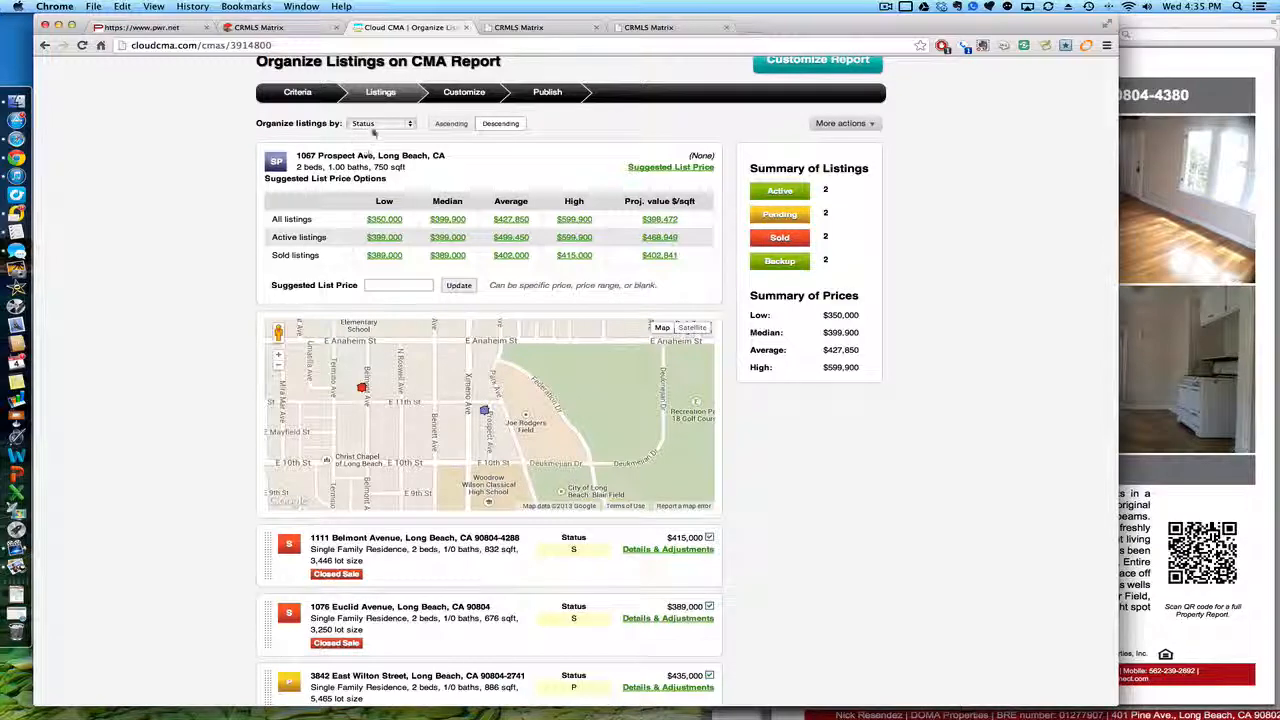
pyautogui.click(371, 125)
pyautogui.click(222, 132)
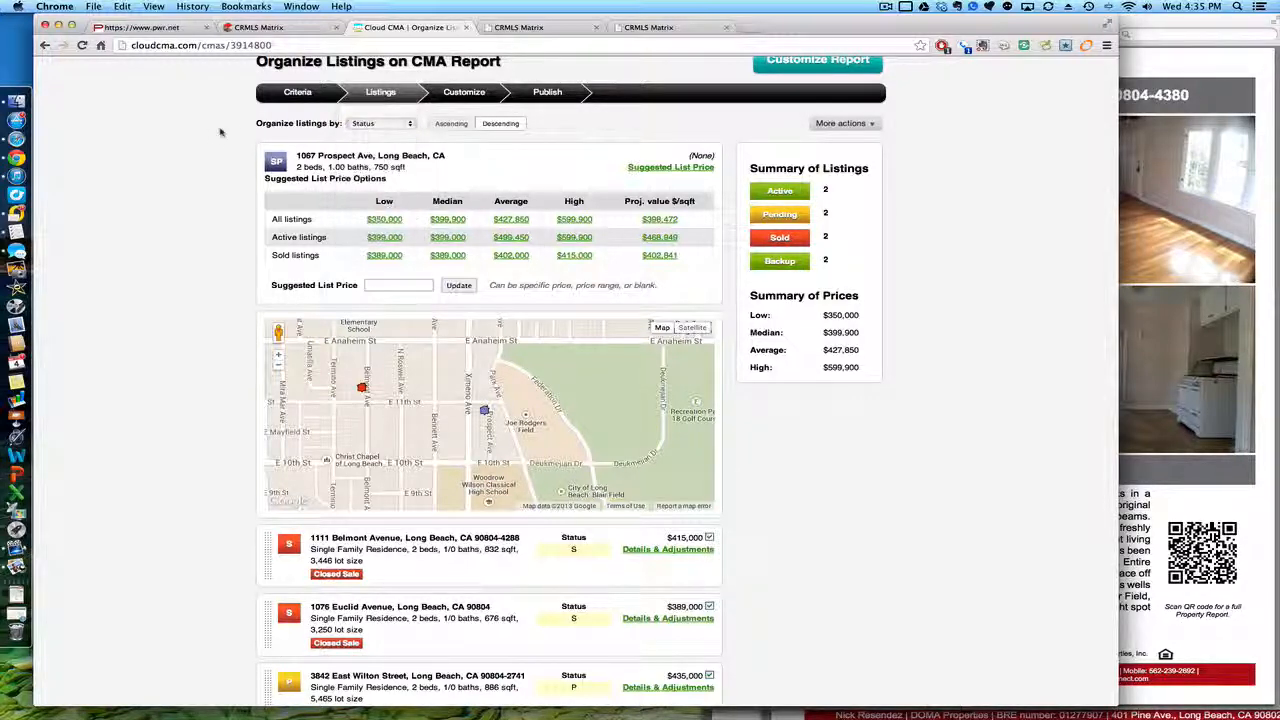
pyautogui.scroll(-5, 166, 392)
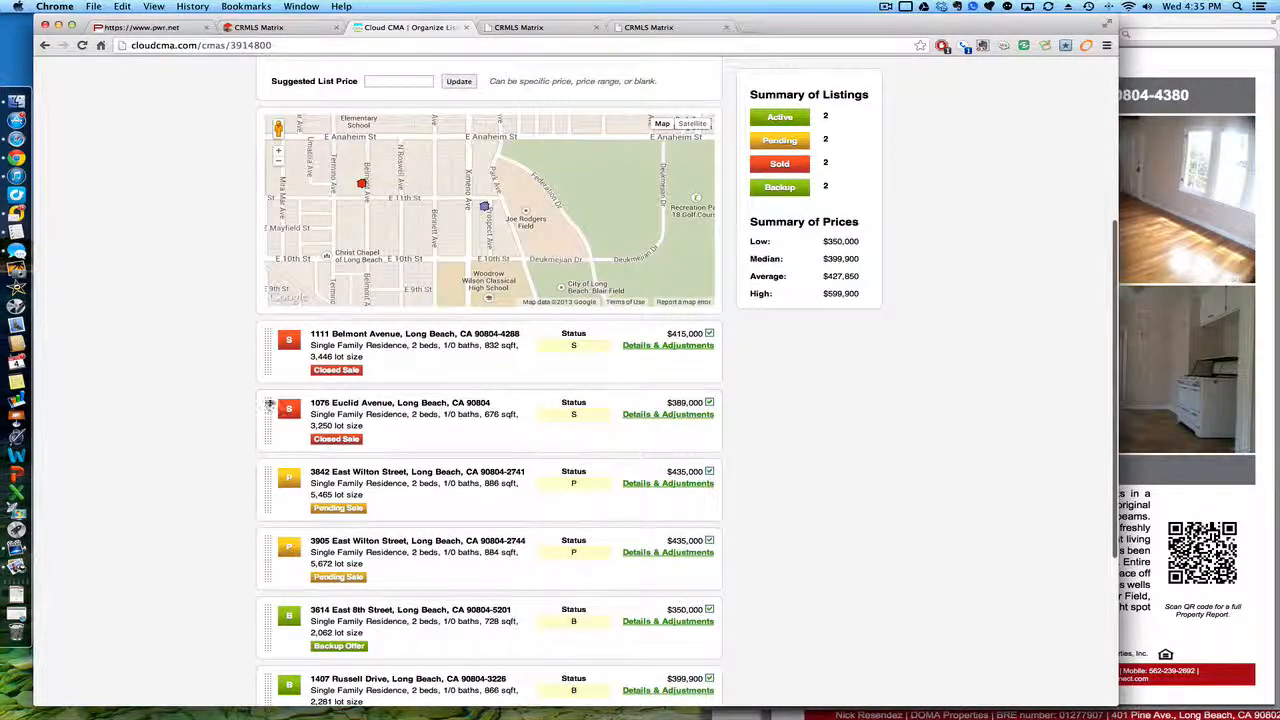
pyautogui.moveTo(270, 404); pyautogui.dragTo(270, 338)
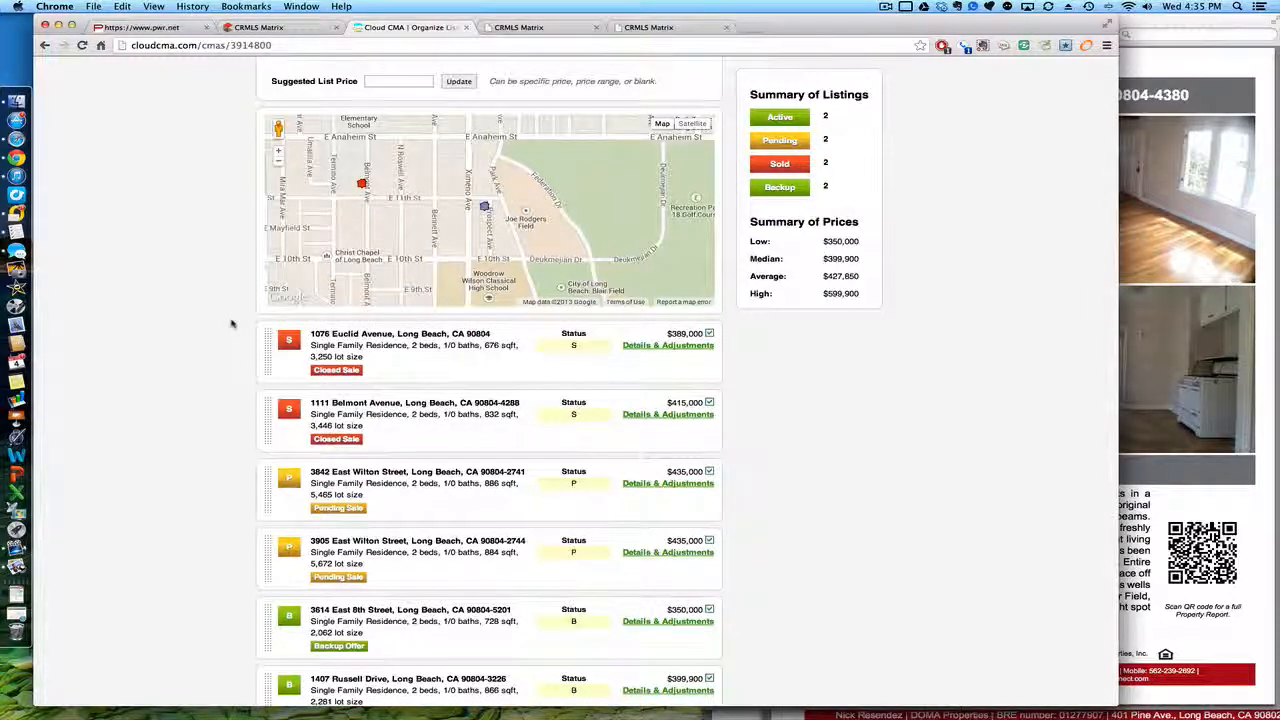
pyautogui.scroll(2, 231, 323)
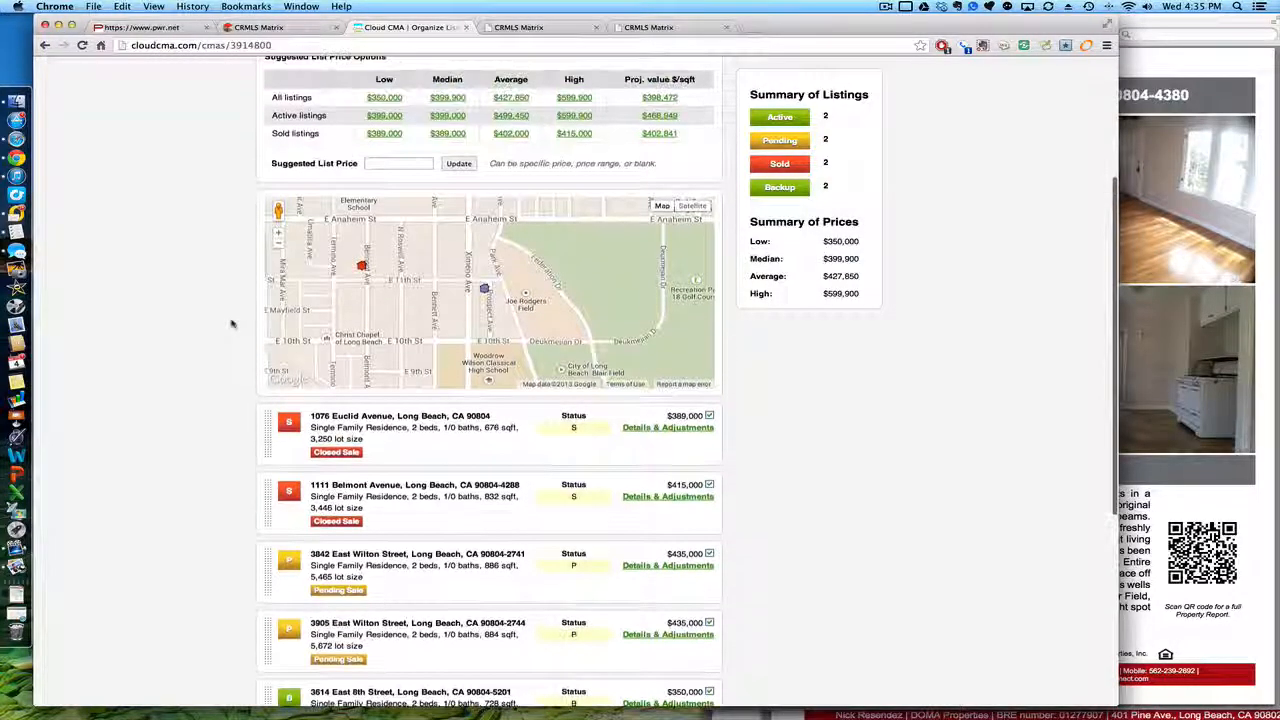
pyautogui.scroll(5, 186, 249)
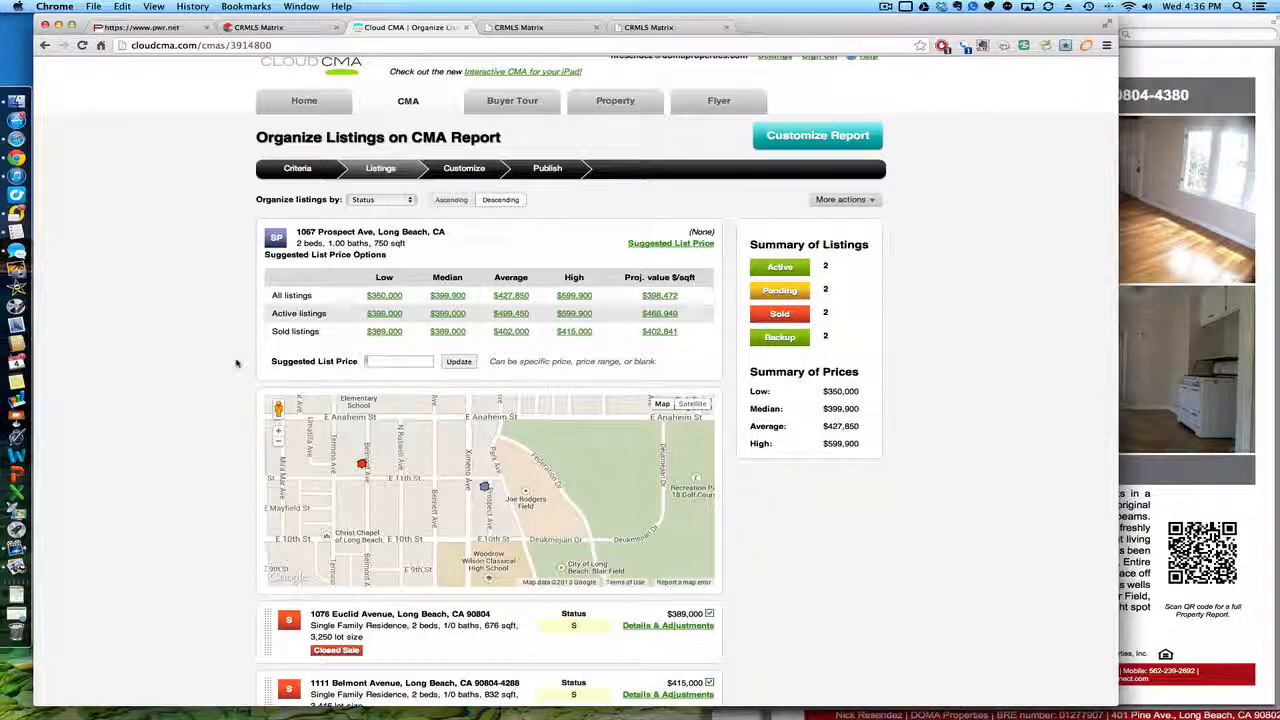
pyautogui.scroll(-5, 237, 363)
pyautogui.scroll(-1, 237, 363)
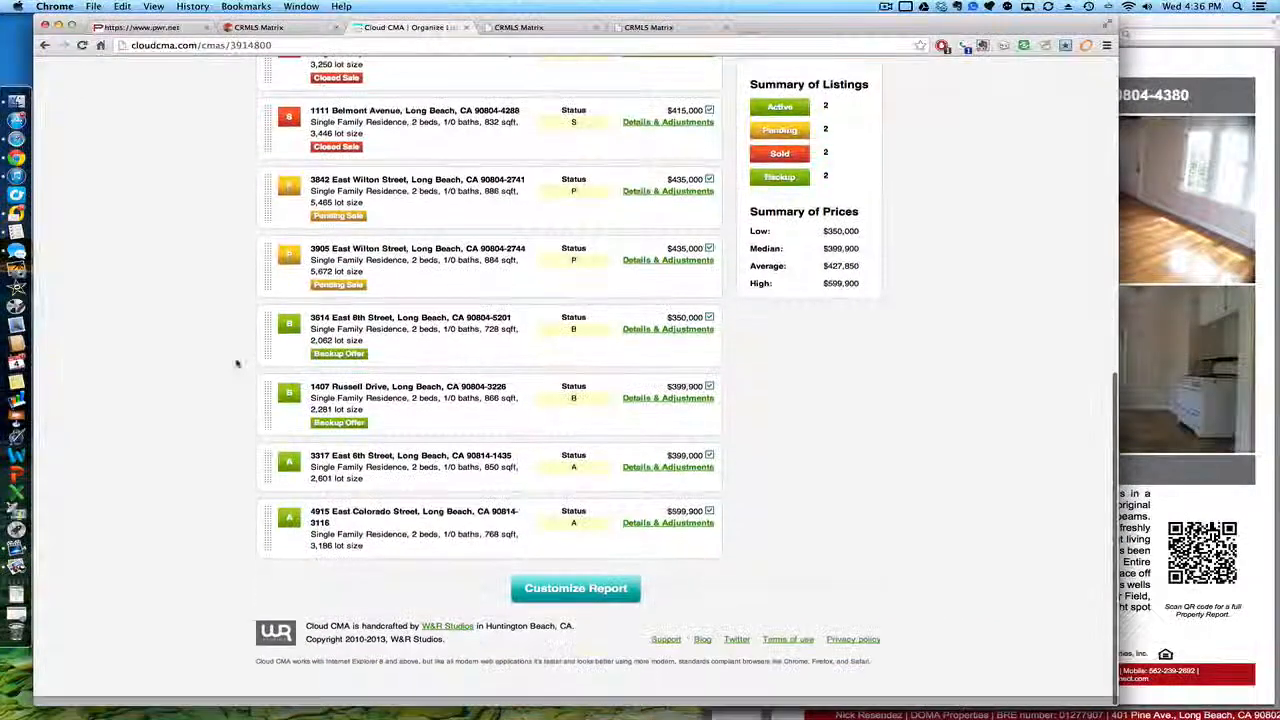
pyautogui.scroll(2, 237, 363)
pyautogui.scroll(-1, 237, 363)
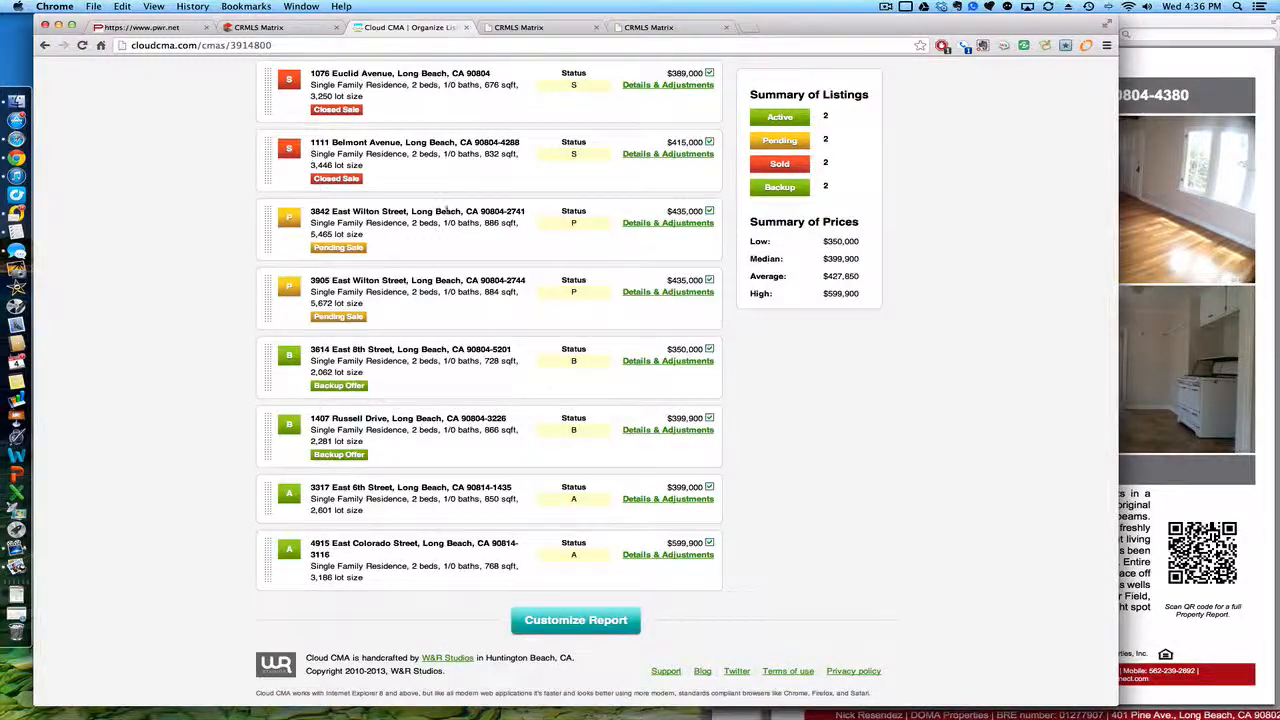
pyautogui.scroll(6, 449, 210)
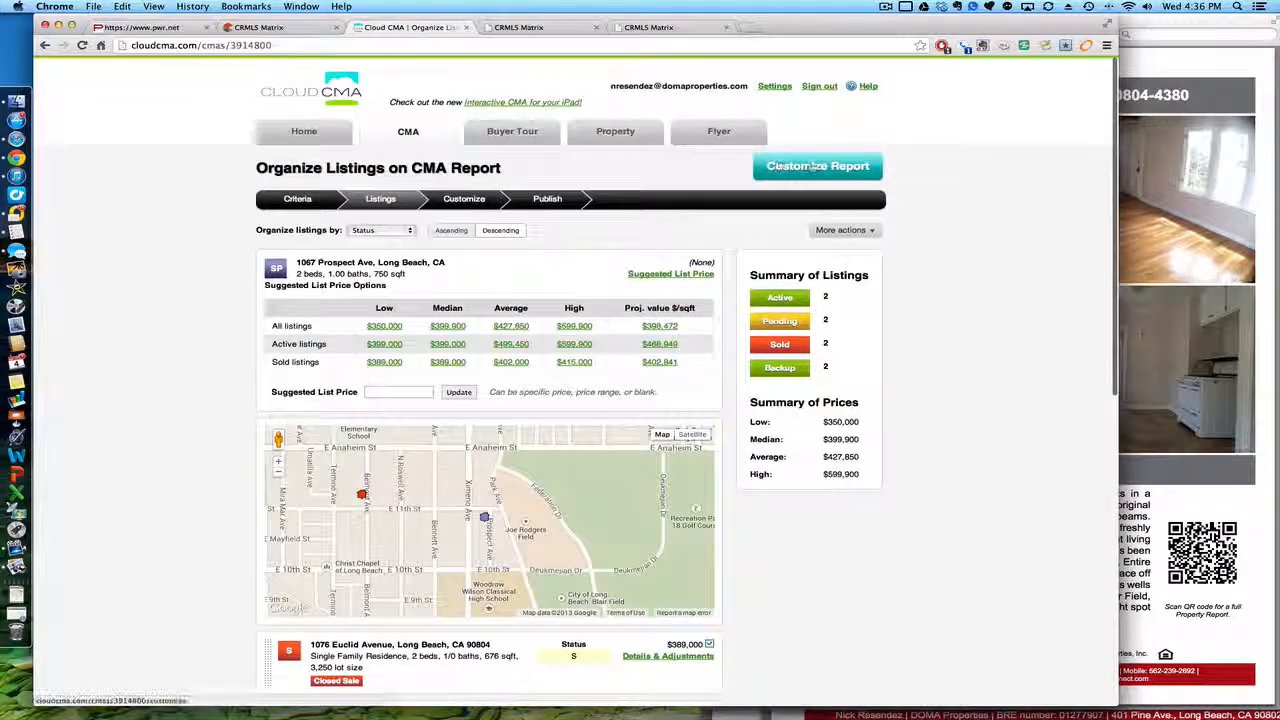
# Step: Expand the extra Introduction, Listings, Analysis, Closing and Guidance pages under Customize Report
pyautogui.click(817, 166)
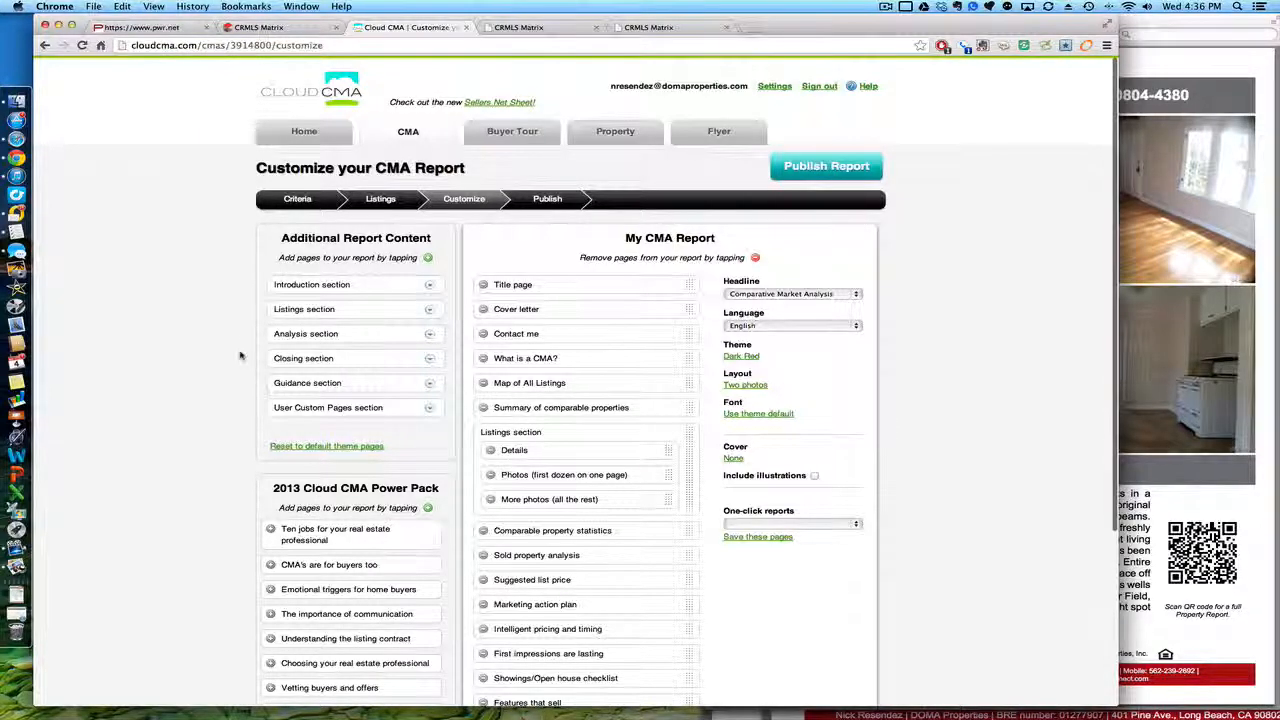
pyautogui.scroll(-3, 240, 355)
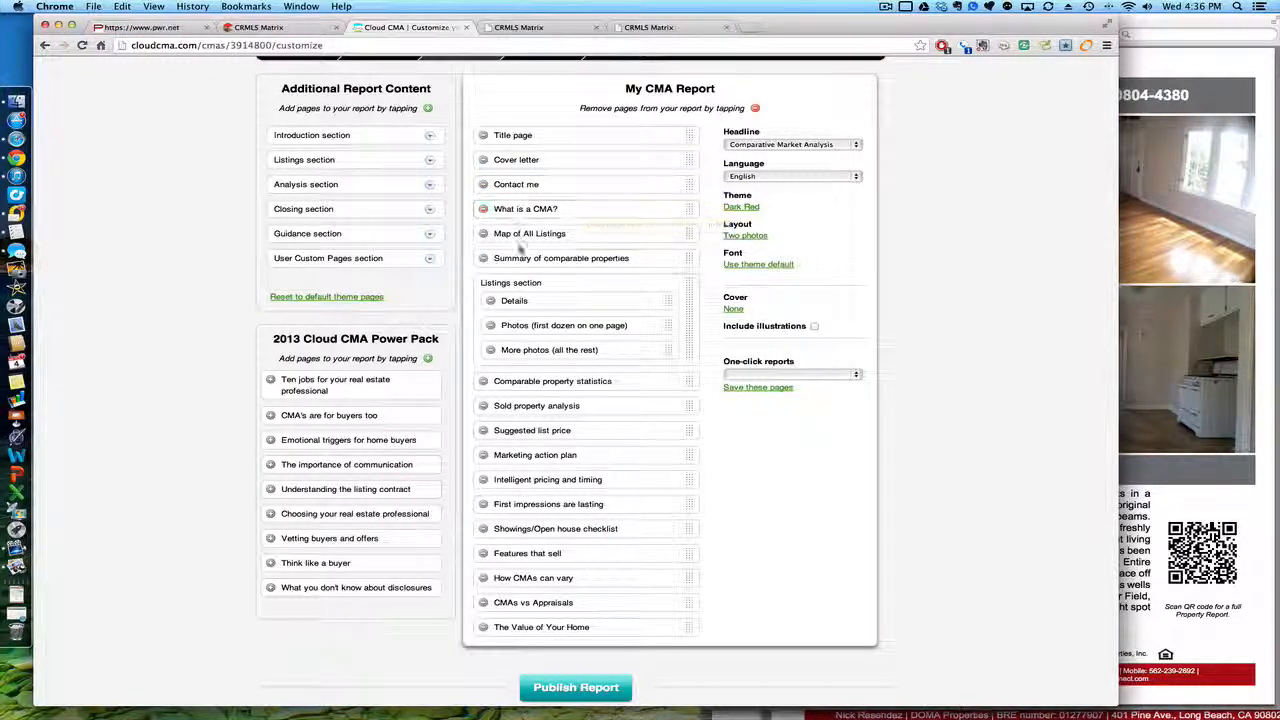
pyautogui.moveTo(298, 347)
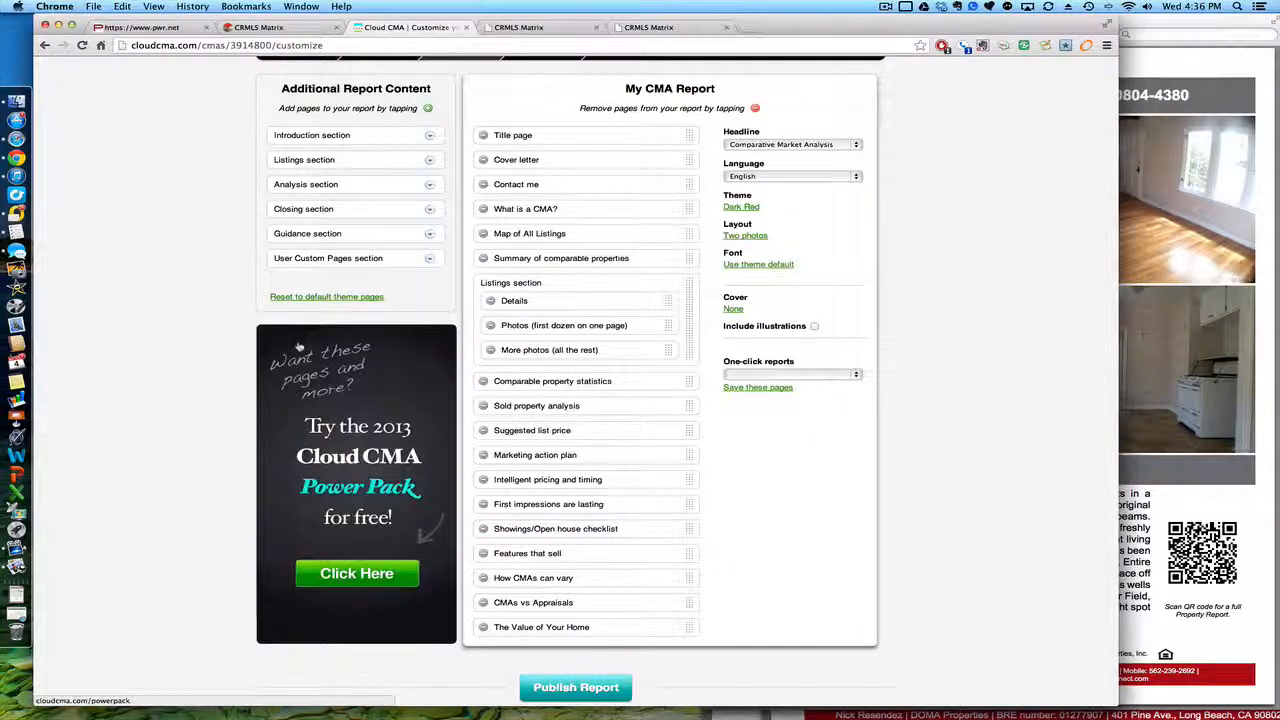
pyautogui.click(430, 137)
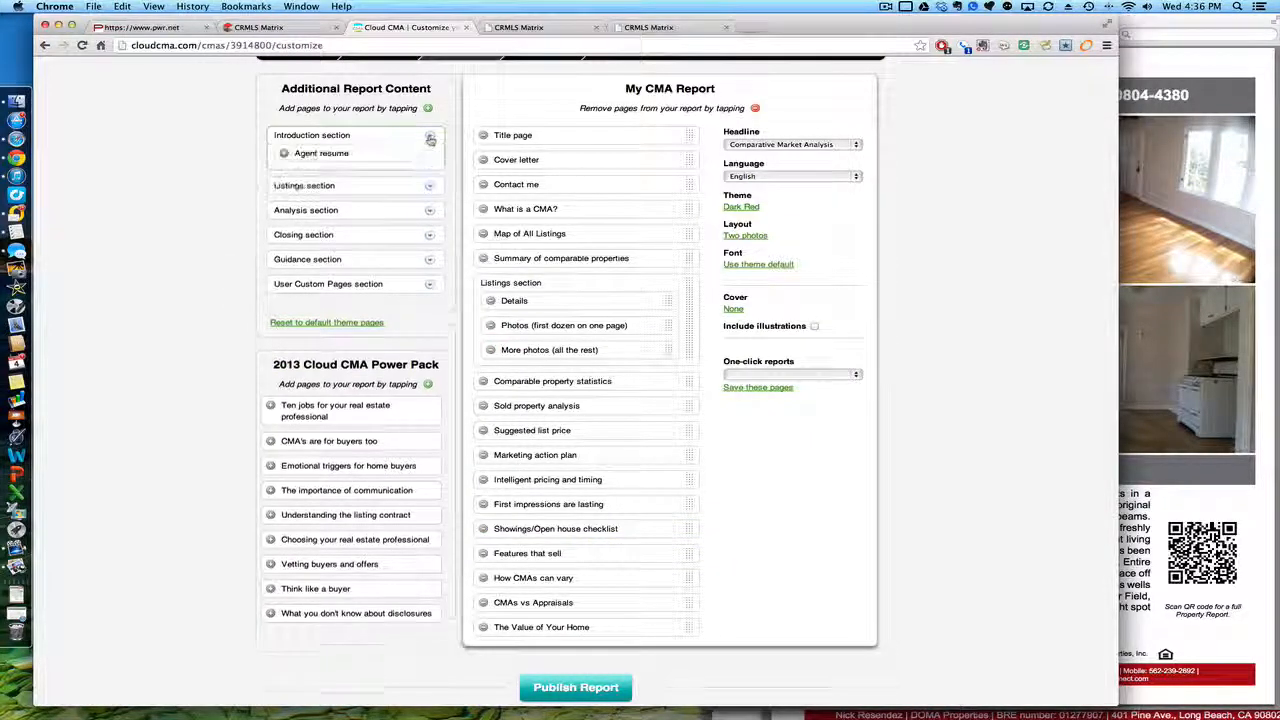
pyautogui.click(430, 209)
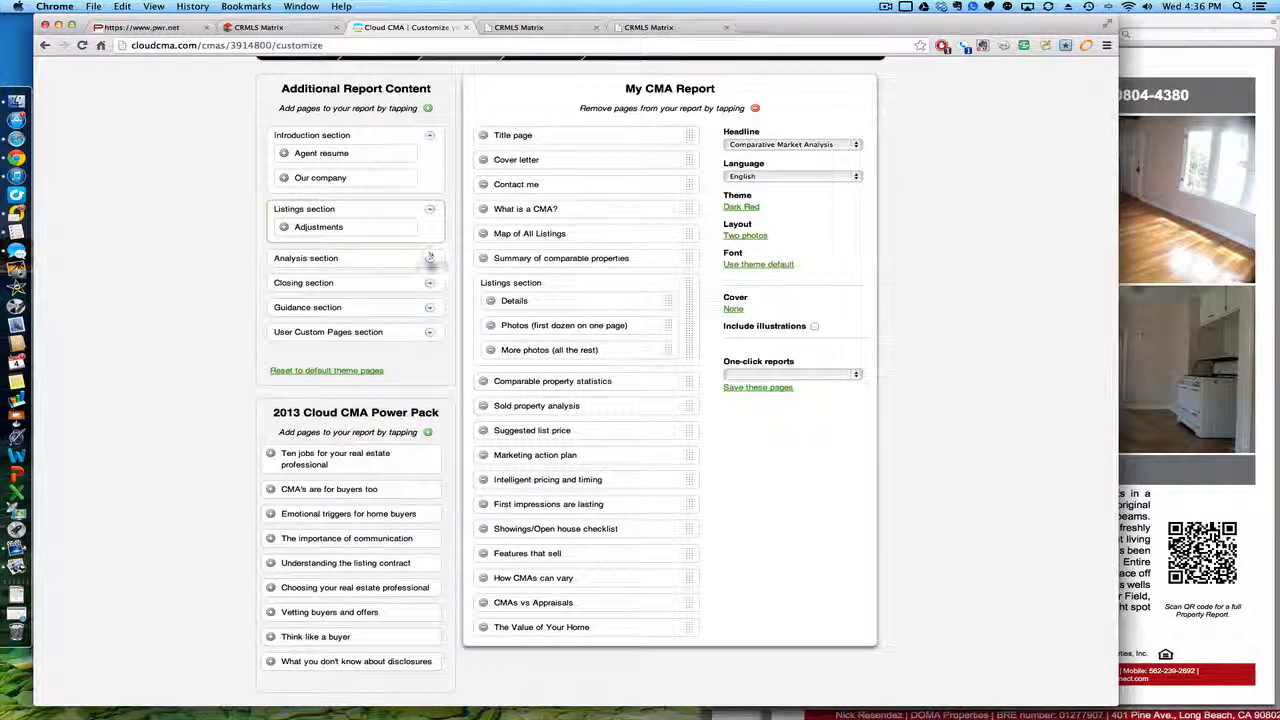
pyautogui.click(430, 258)
pyautogui.click(430, 332)
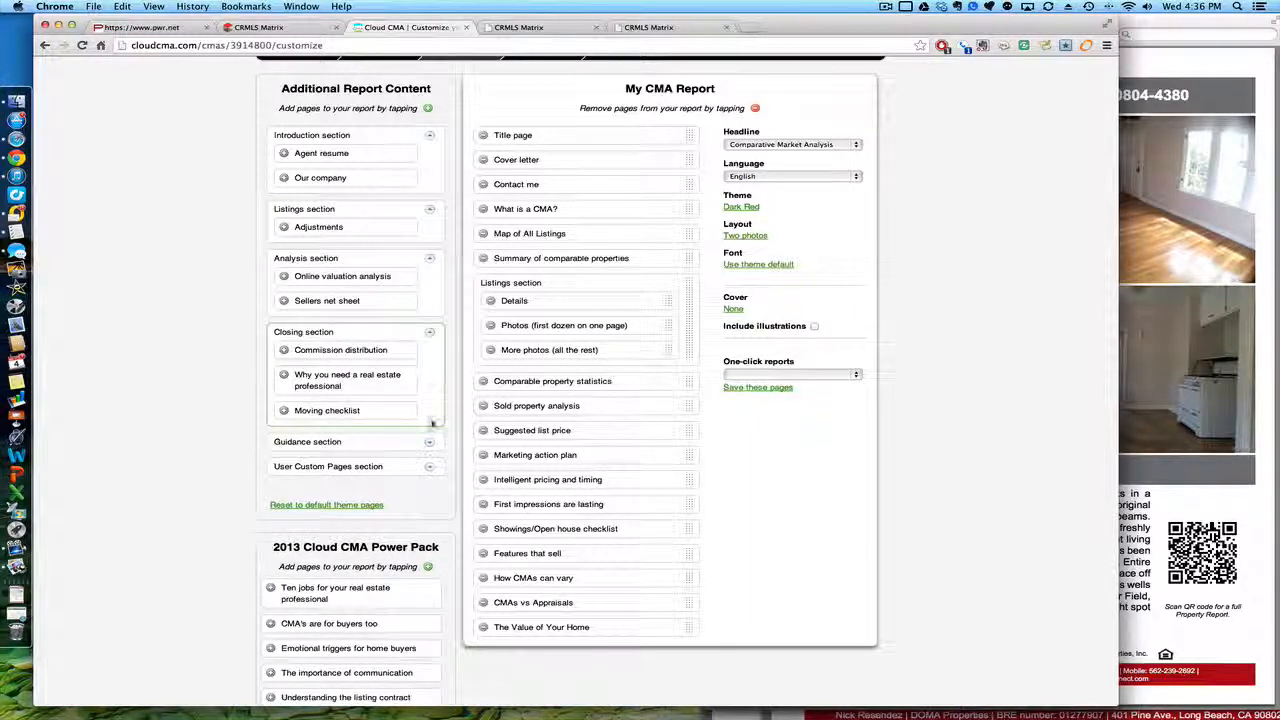
pyautogui.click(430, 441)
# Step: Add the Where Buyers Come From custom page and put Sold property analysis before Comparable property statistics
pyautogui.scroll(-1, 395, 636)
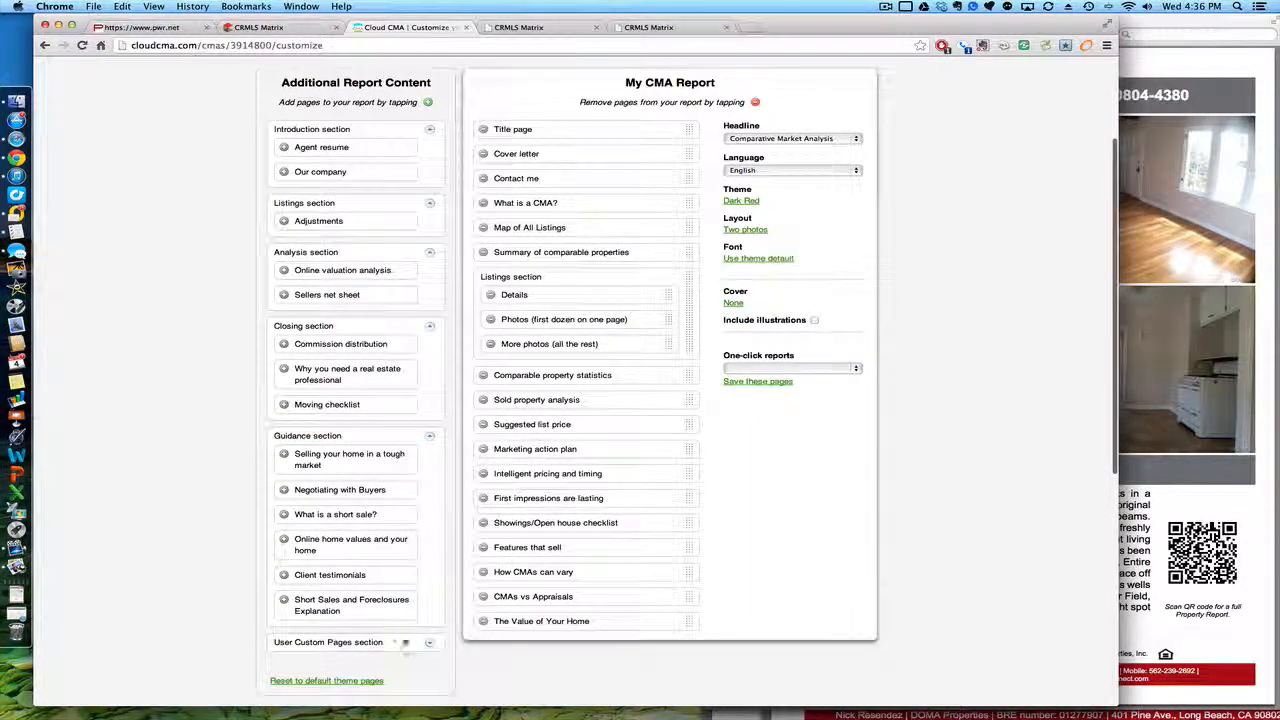
pyautogui.click(428, 642)
pyautogui.scroll(-1, 312, 634)
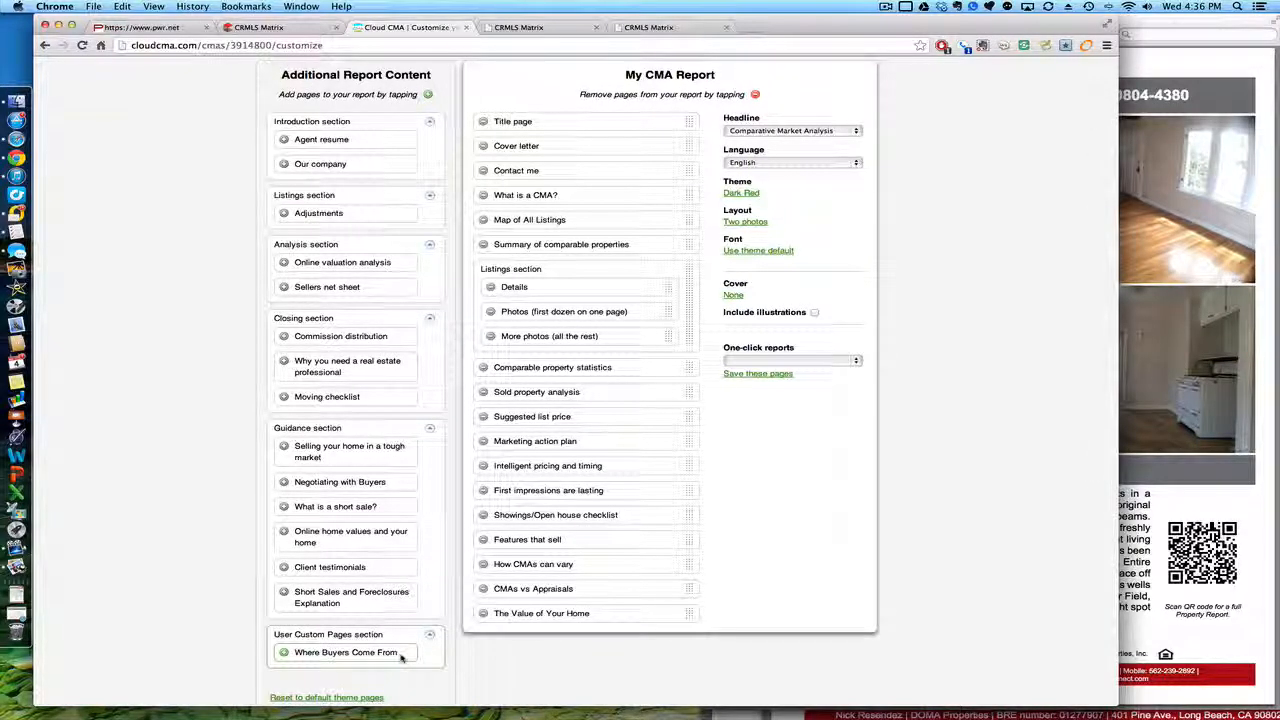
pyautogui.click(285, 654)
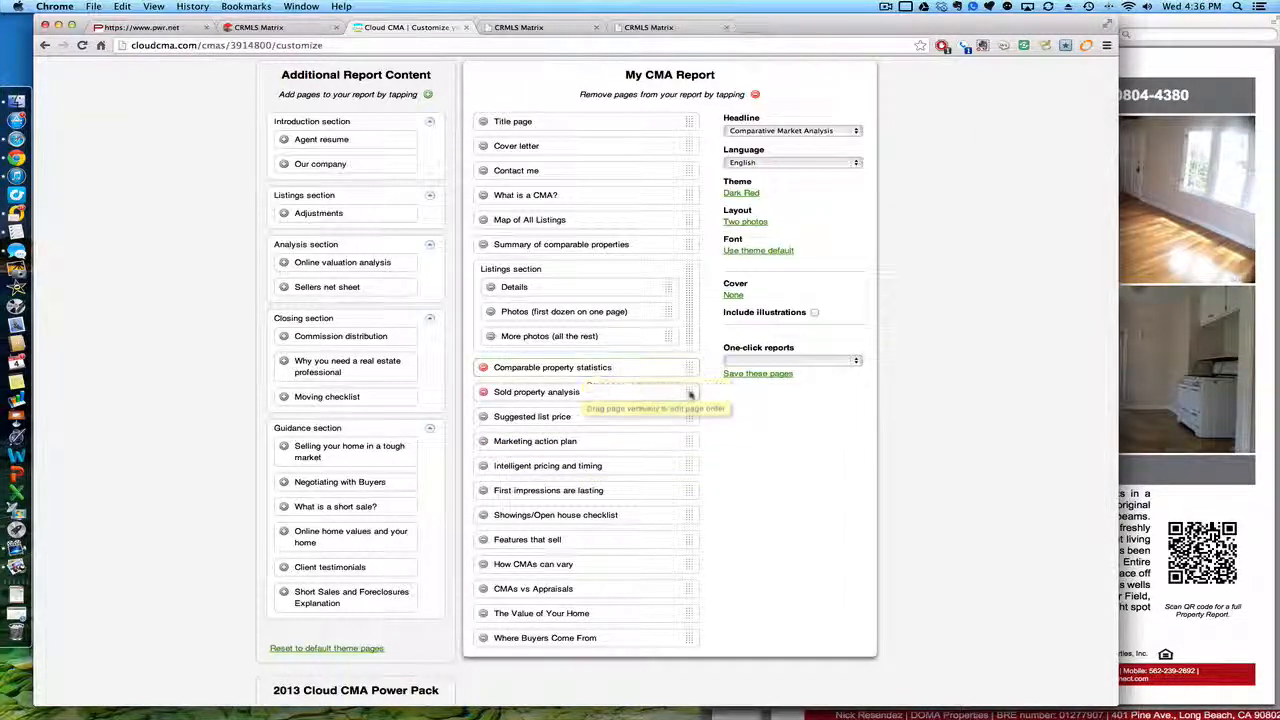
pyautogui.moveTo(690, 396); pyautogui.dragTo(692, 368)
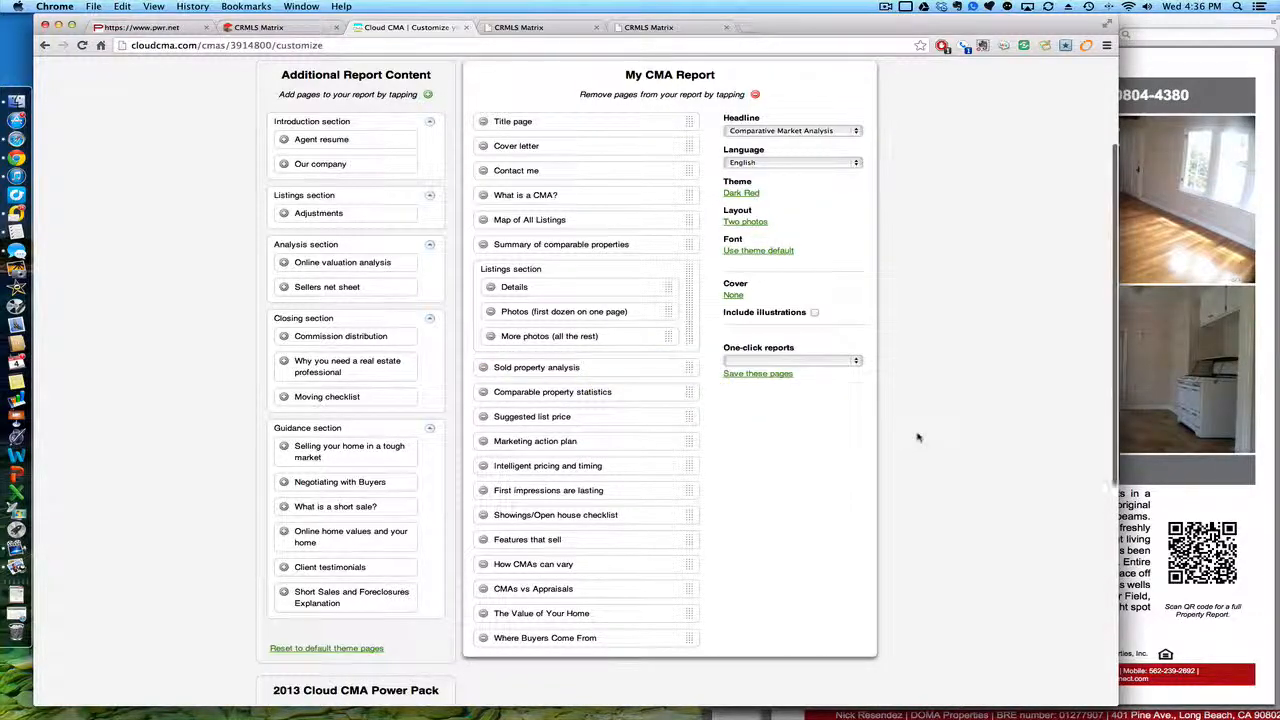
pyautogui.scroll(3, 918, 437)
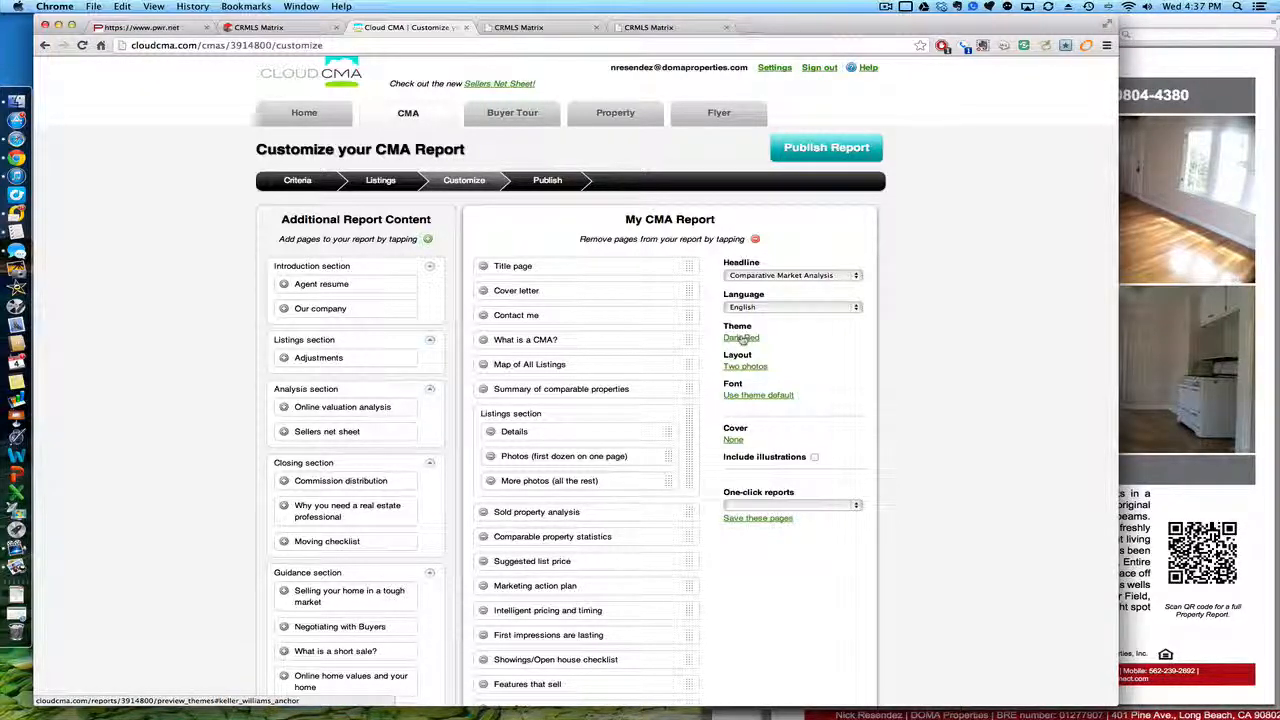
# Step: Publish the report so it heads the list, dated Sep 04 2013, 4:37pm
pyautogui.click(818, 160)
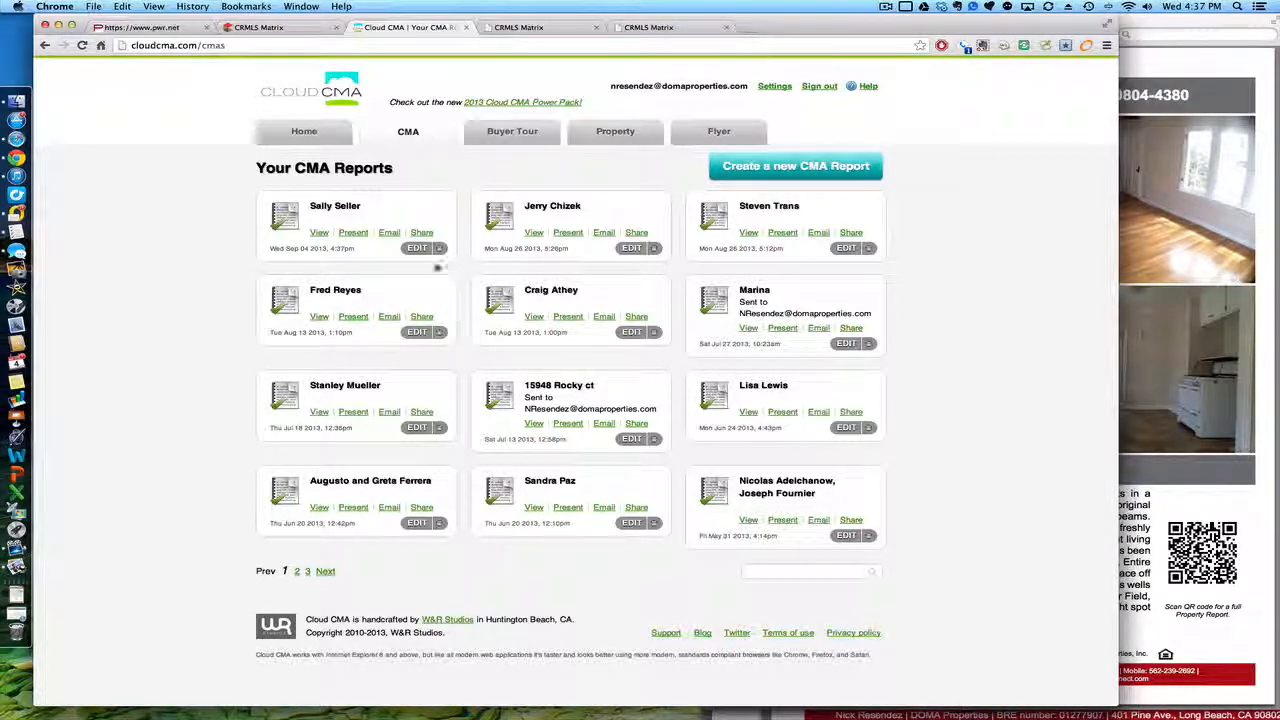
pyautogui.click(389, 232)
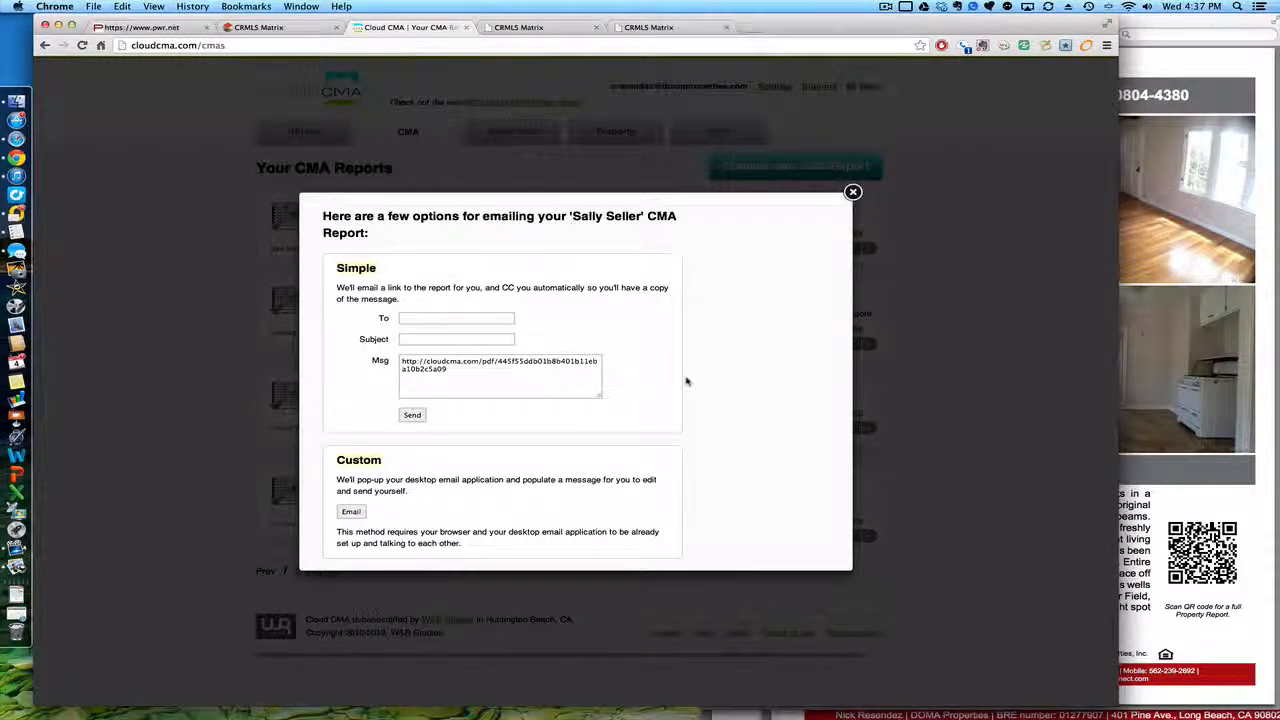
pyautogui.scroll(-2, 686, 377)
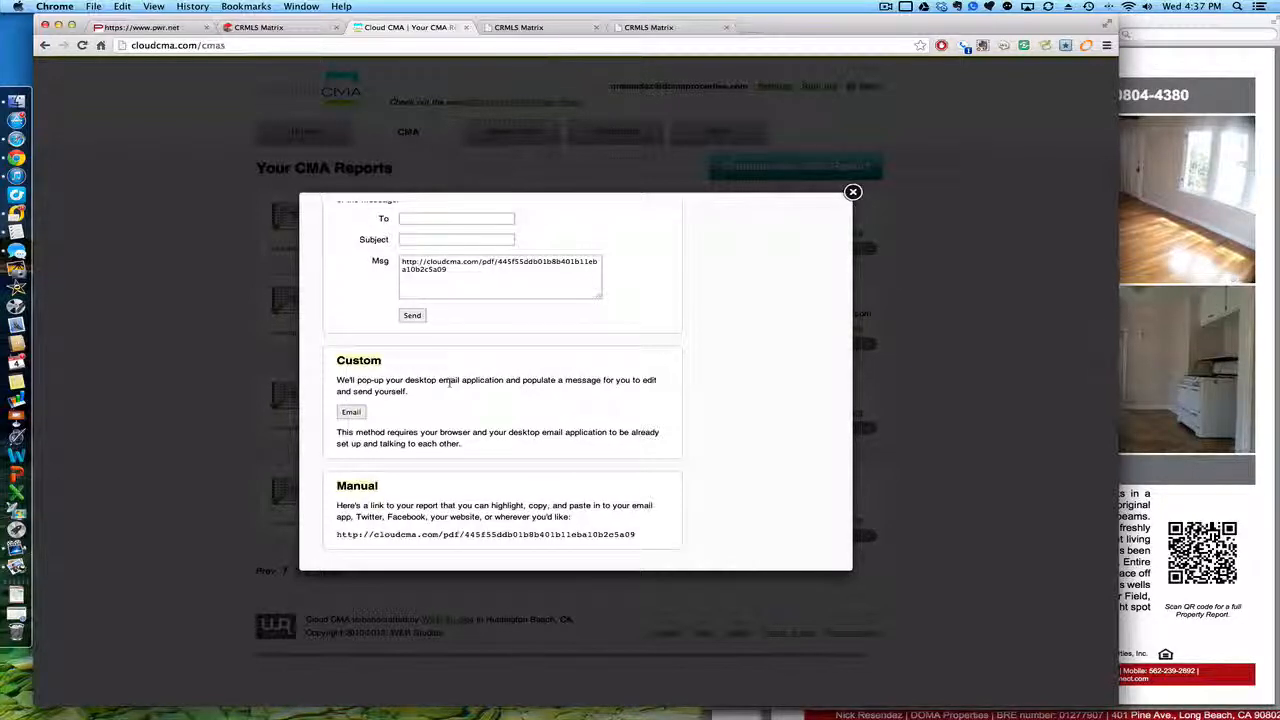
pyautogui.click(852, 193)
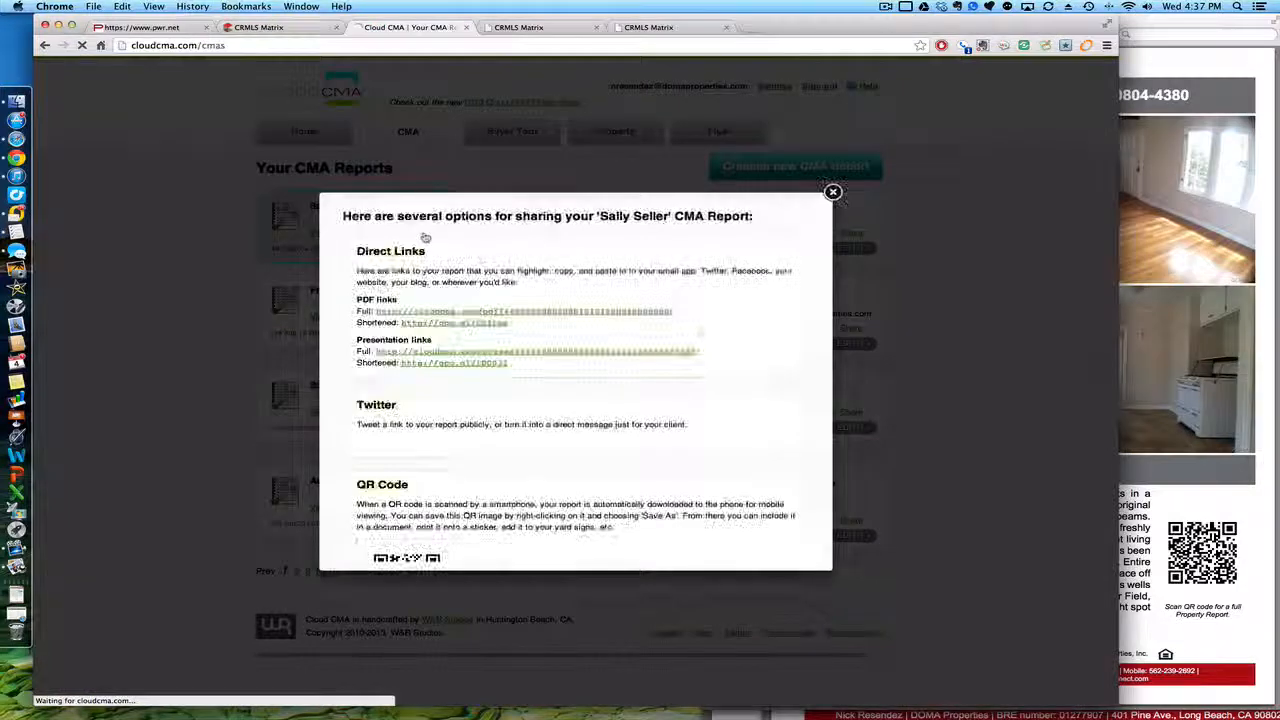
pyautogui.scroll(-2, 465, 344)
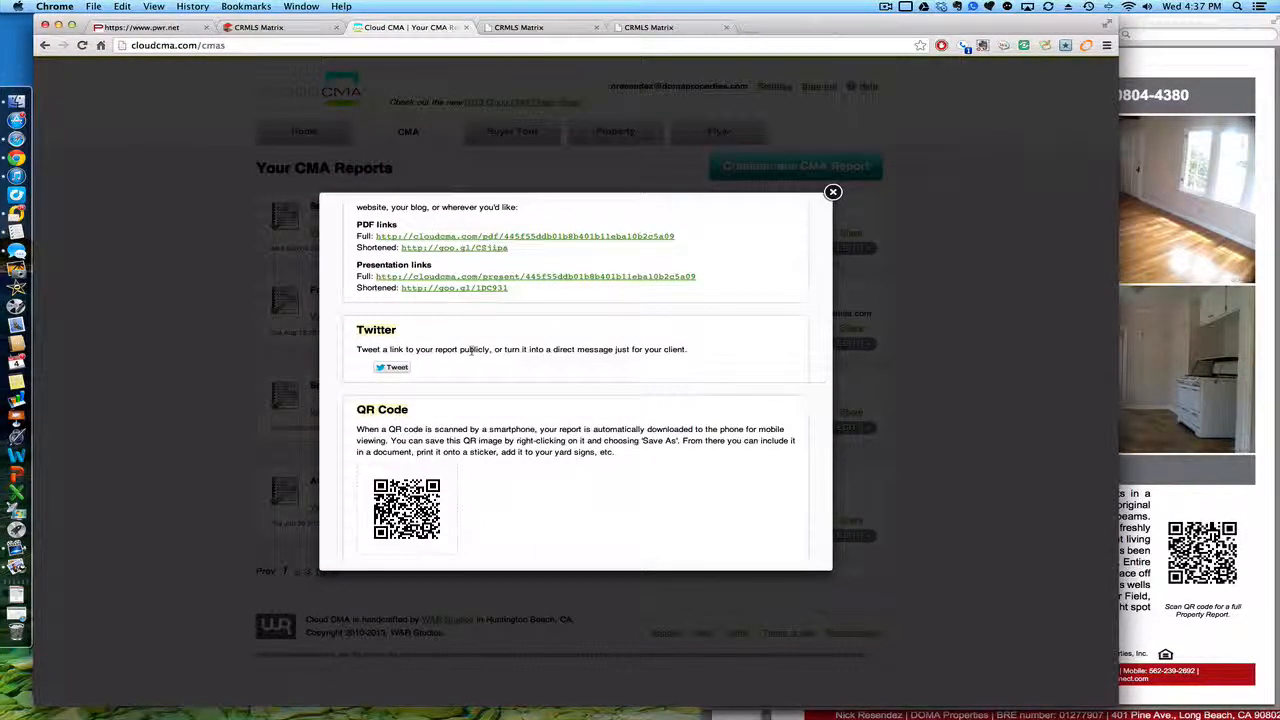
pyautogui.scroll(-1, 530, 492)
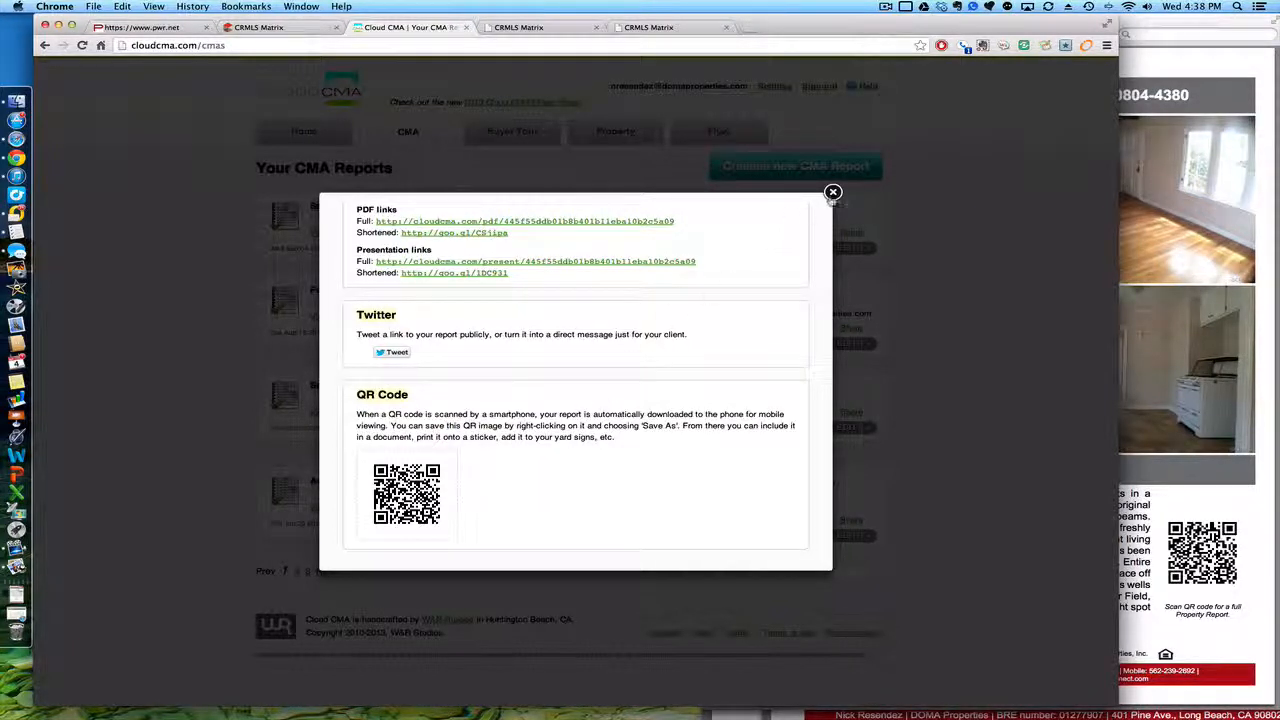
pyautogui.click(833, 192)
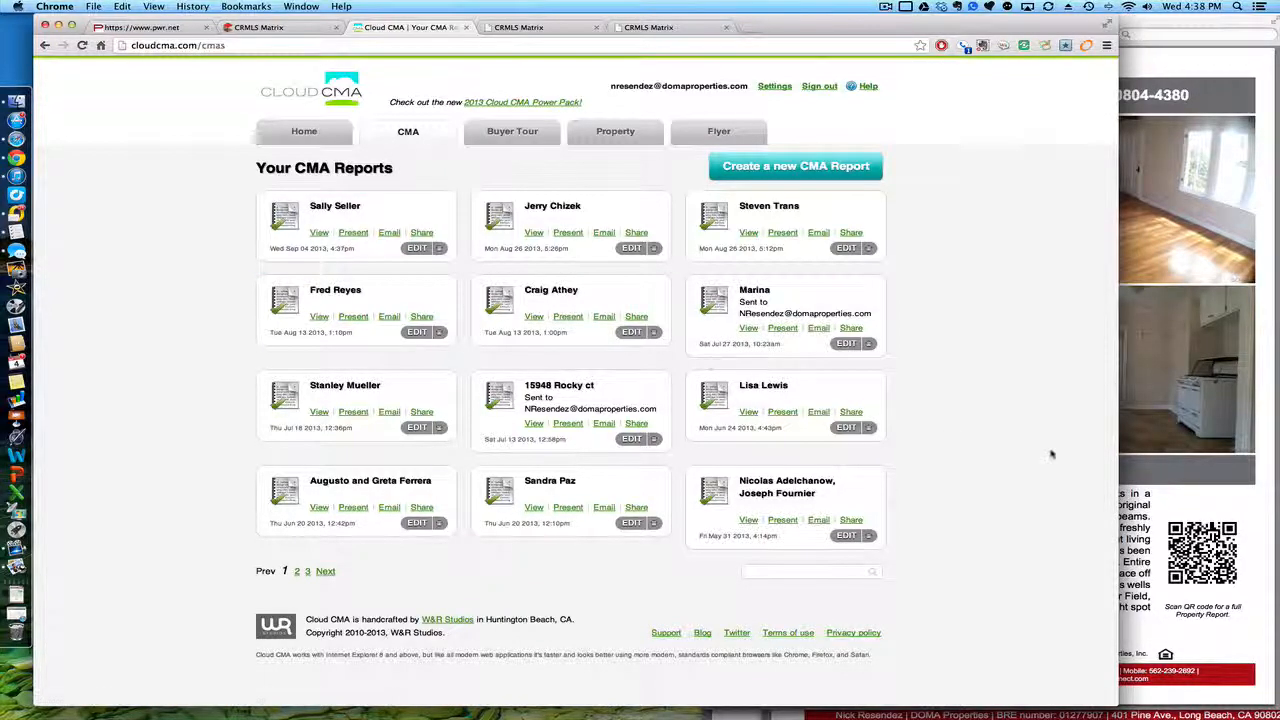
# Step: Bring CMA Prospect.pdf forward in Preview and scroll through its opening pages
pyautogui.hotkey('ctrl', 'Up')
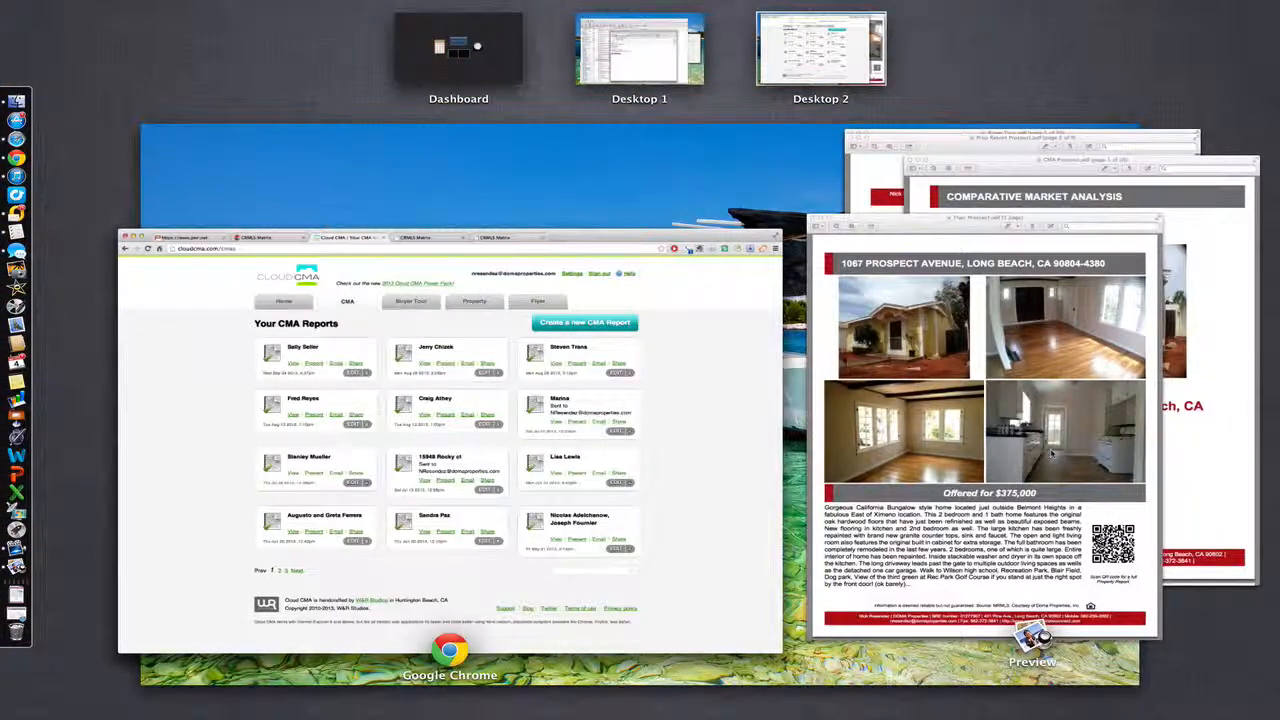
pyautogui.click(1065, 182)
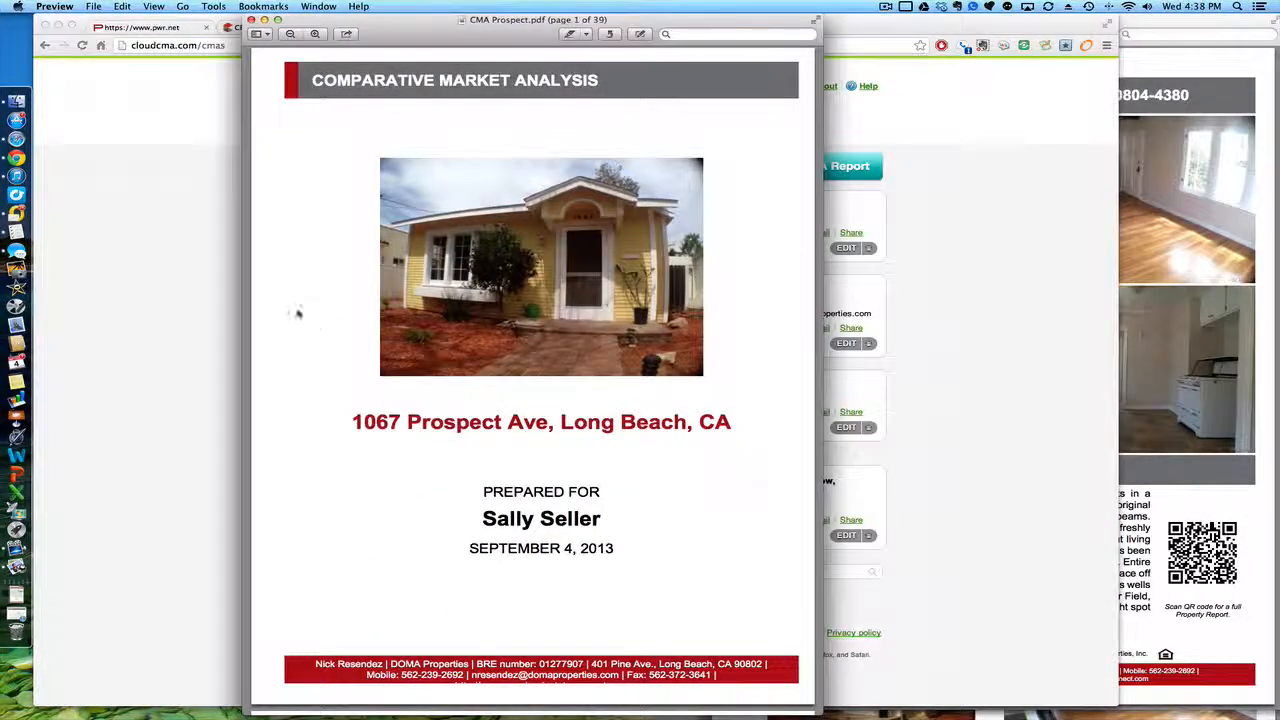
pyautogui.scroll(-5, 297, 314)
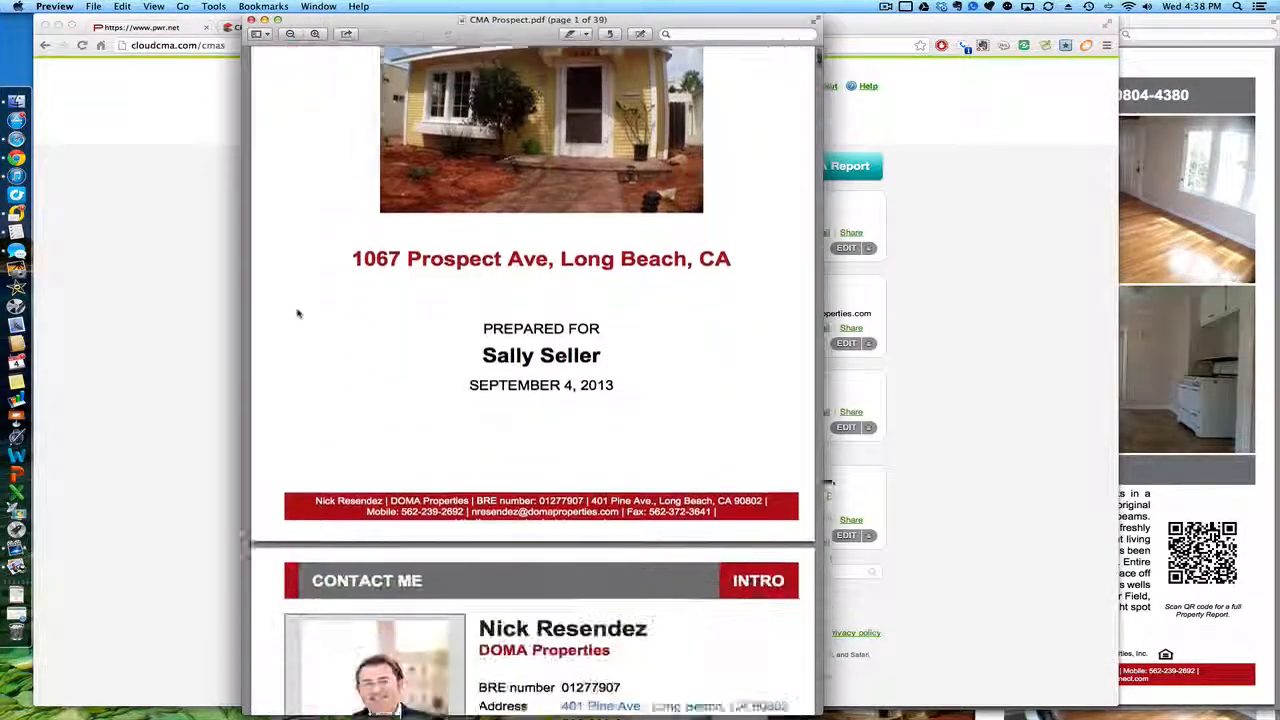
pyautogui.scroll(-18, 297, 314)
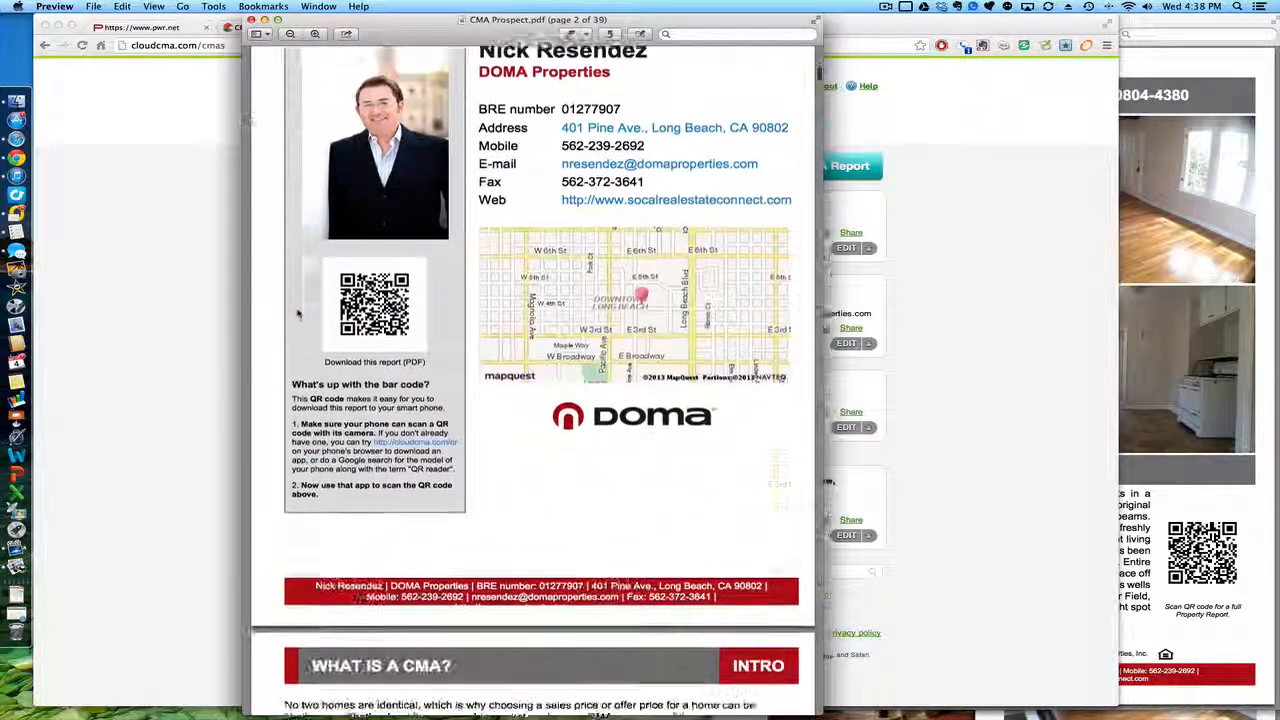
pyautogui.scroll(-9, 297, 313)
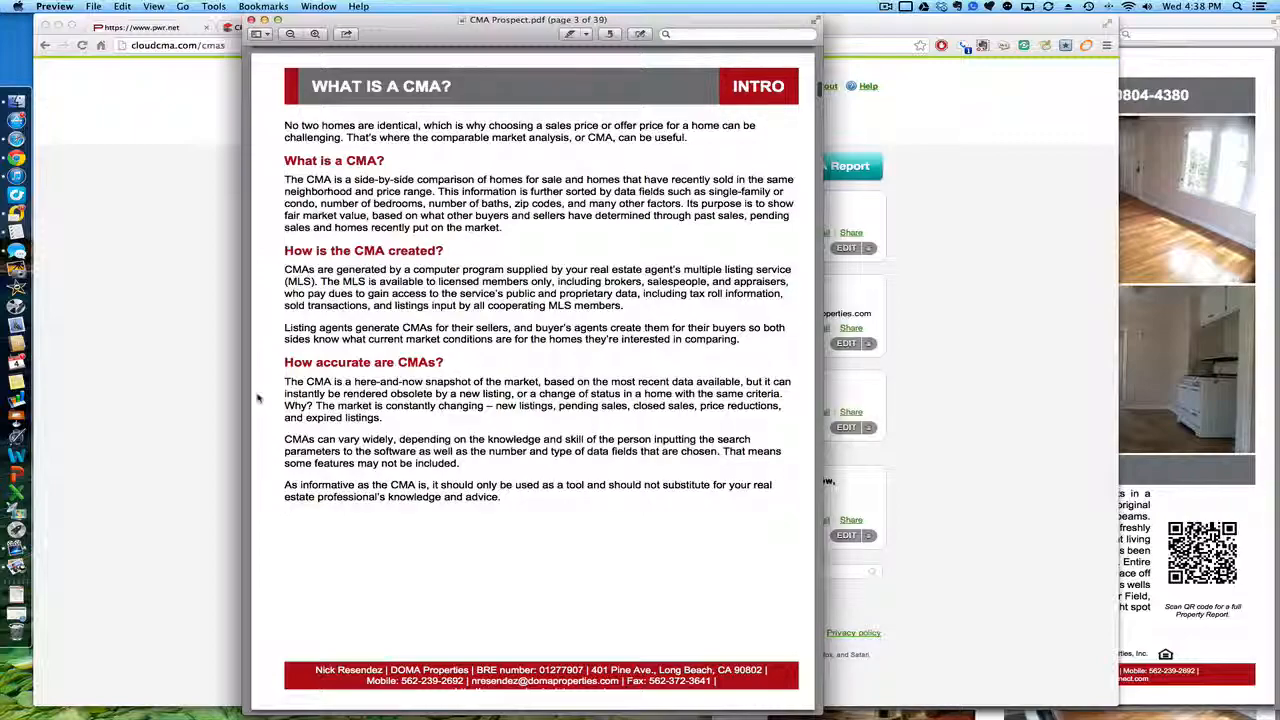
pyautogui.scroll(-20, 257, 398)
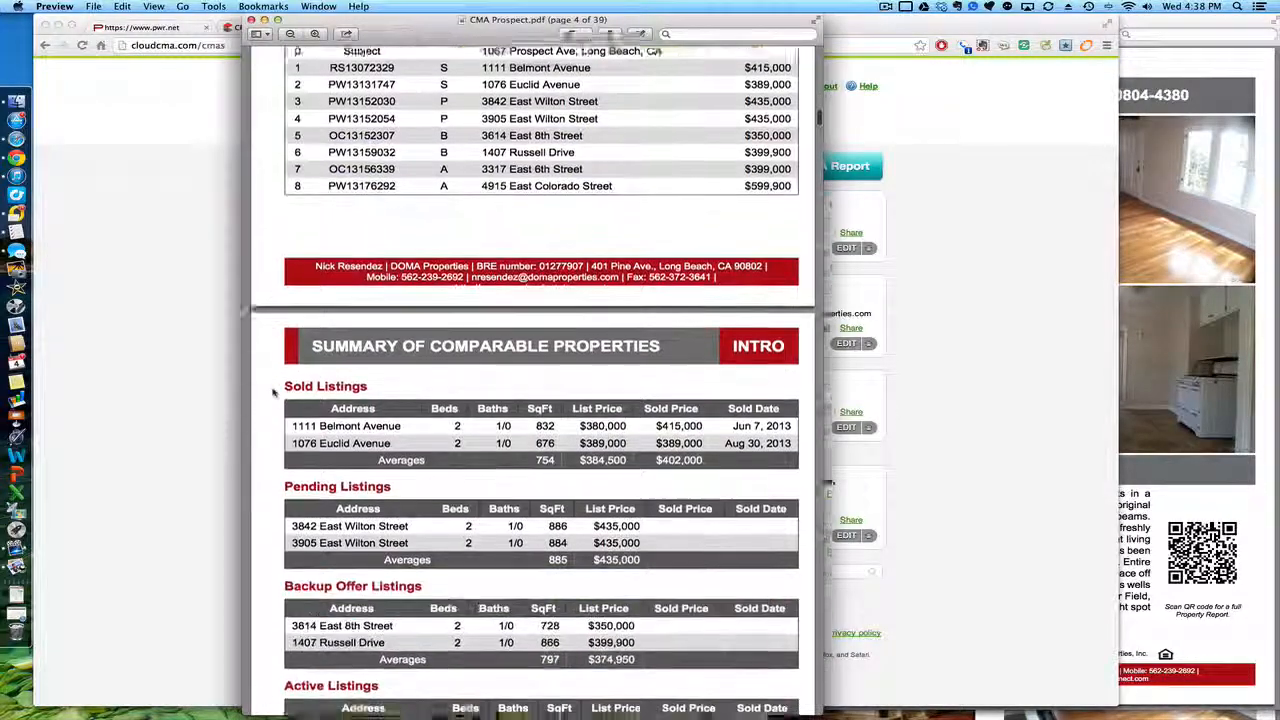
pyautogui.scroll(-20, 273, 392)
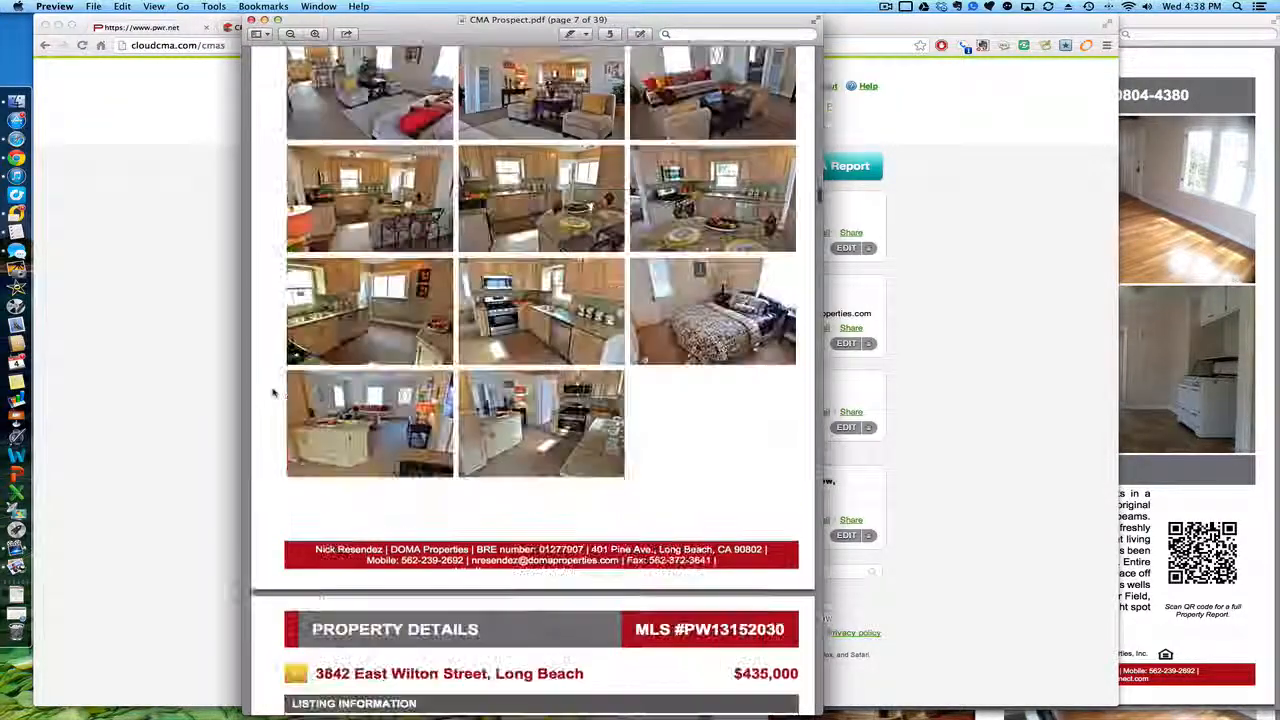
pyautogui.scroll(-20, 273, 392)
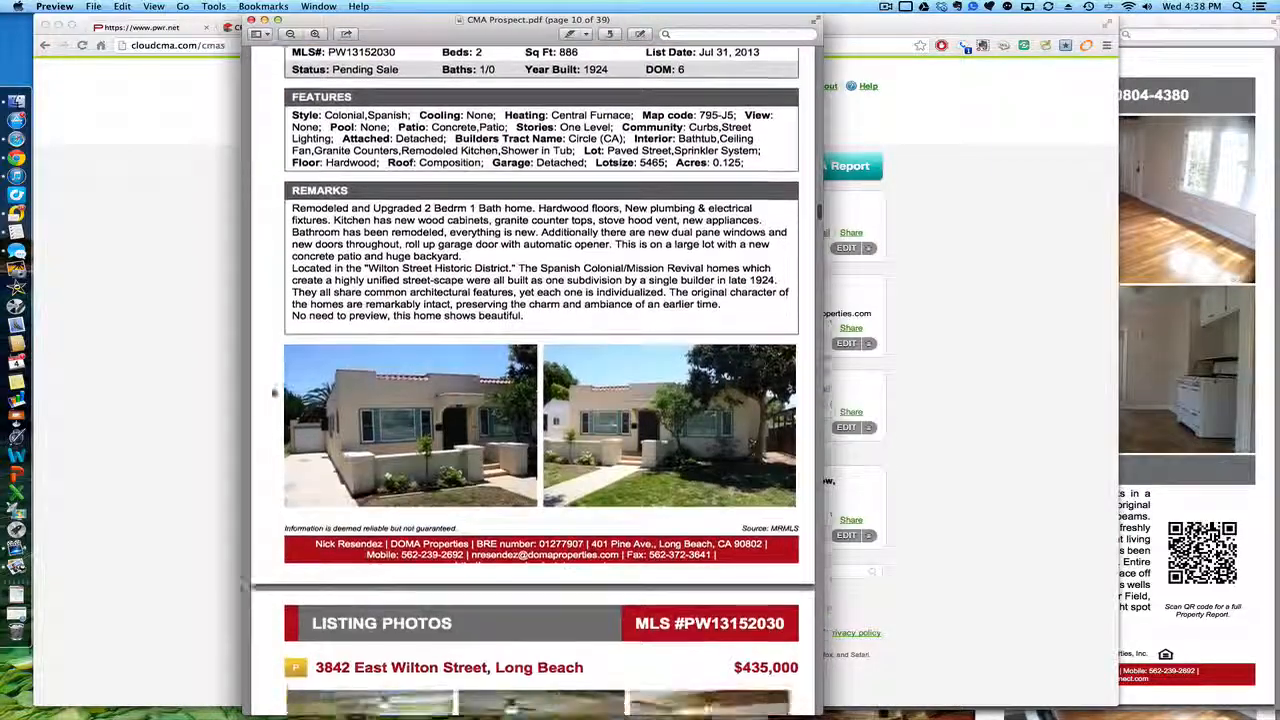
pyautogui.scroll(-5, 273, 392)
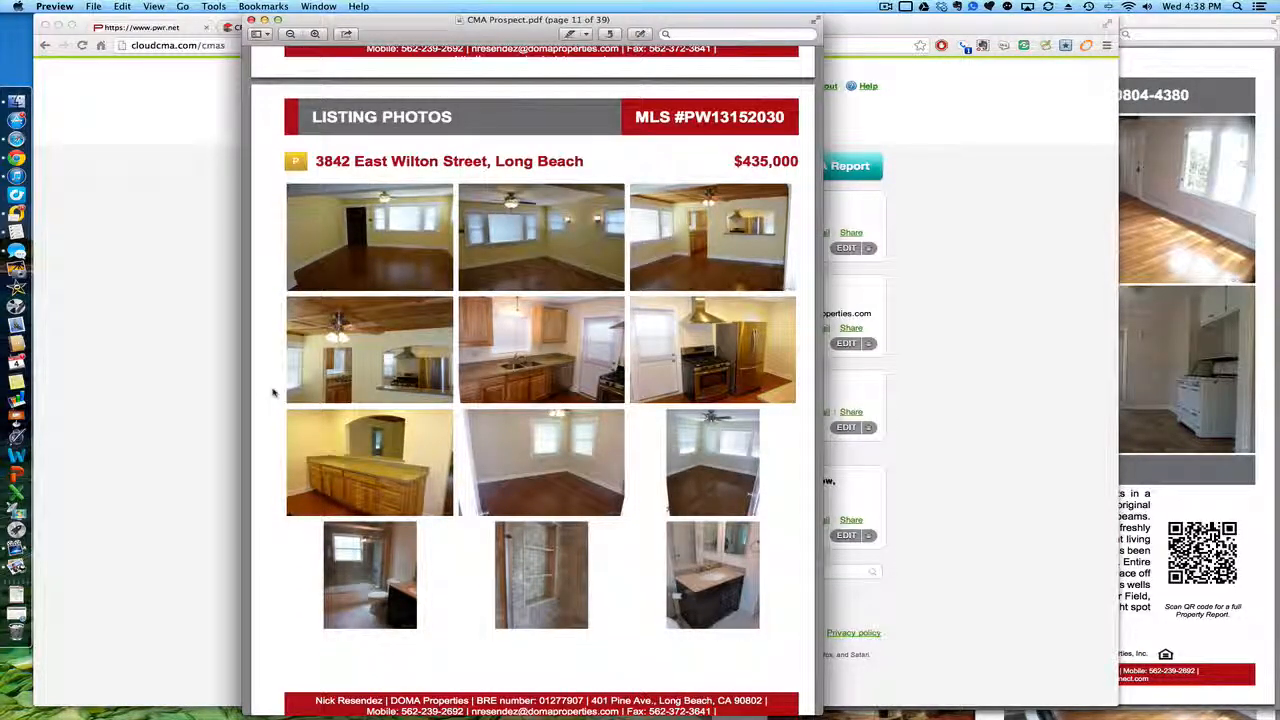
pyautogui.scroll(-5, 273, 392)
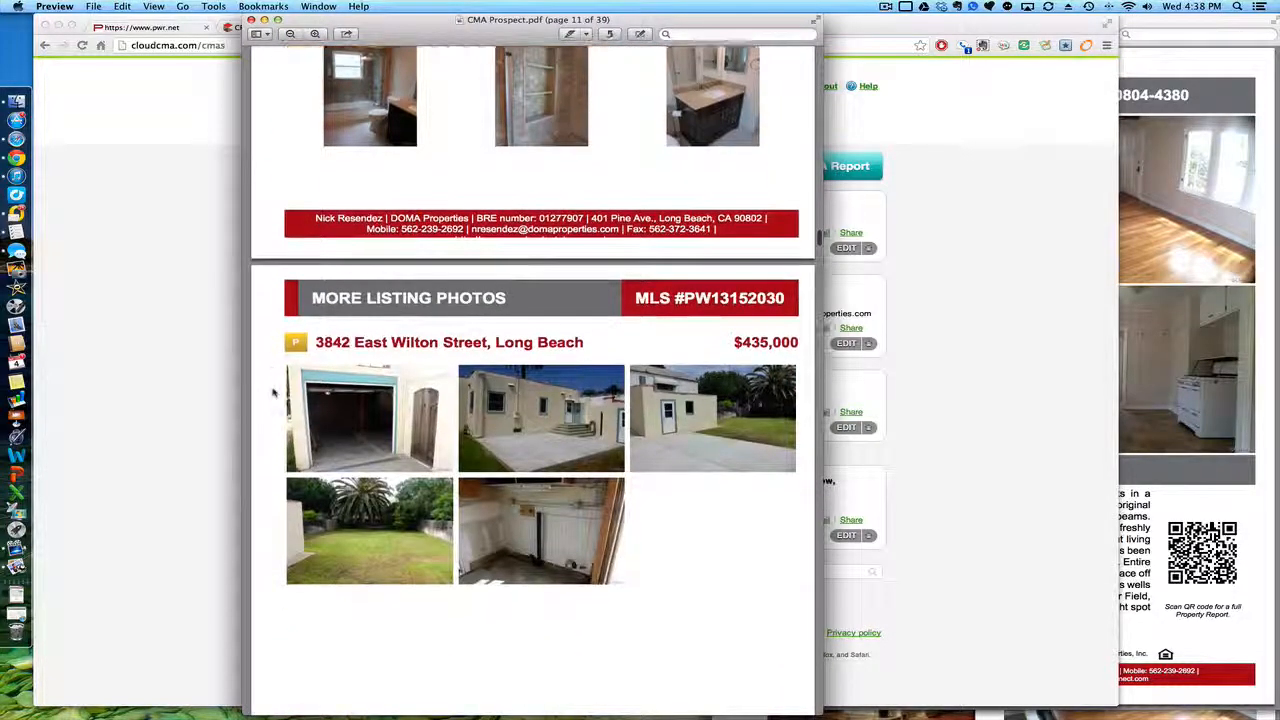
pyautogui.scroll(-5, 273, 392)
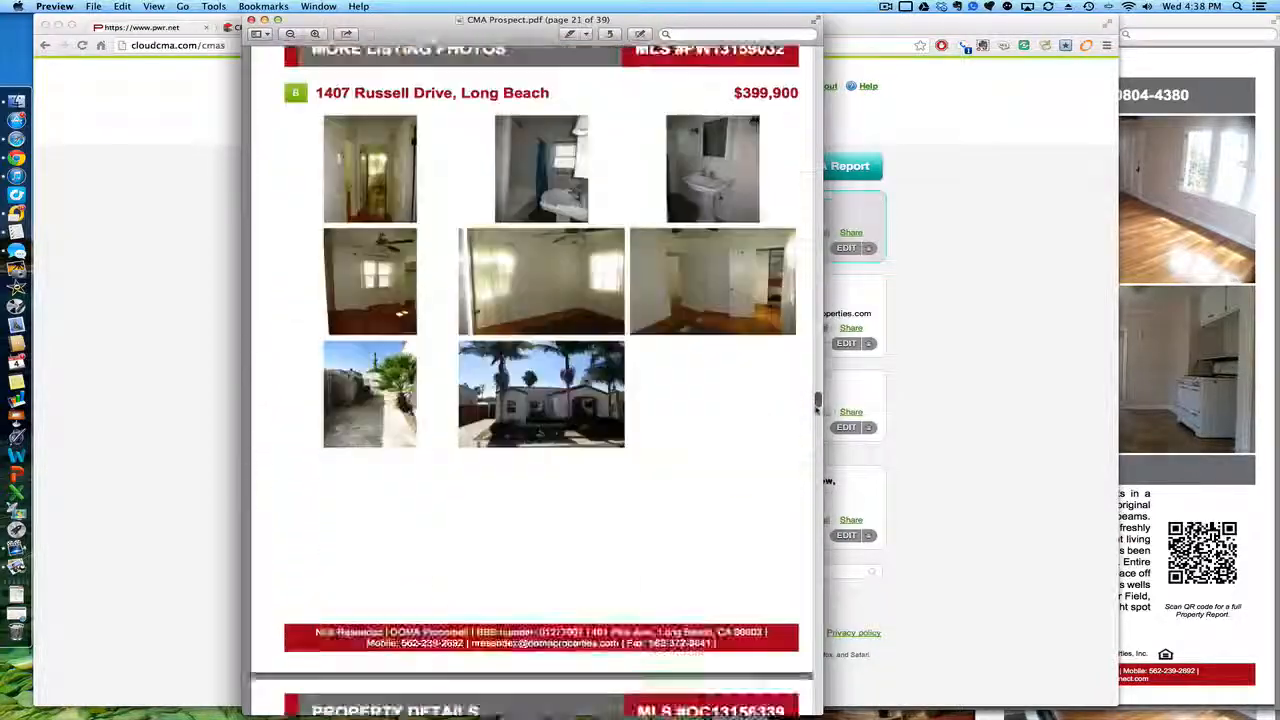
# Step: Read on to page 39, then close the PDF and return to Cloud CMA's reports list
pyautogui.moveTo(817, 402); pyautogui.dragTo(817, 418)
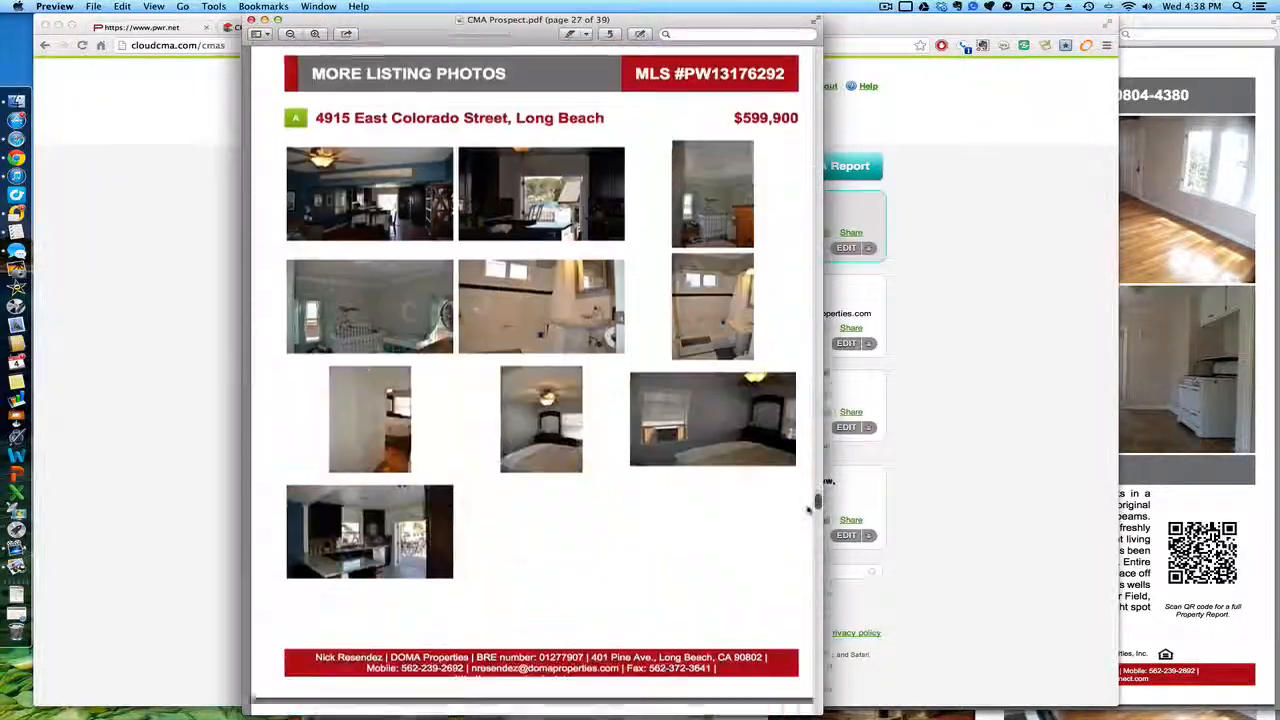
pyautogui.moveTo(809, 517); pyautogui.dragTo(809, 525)
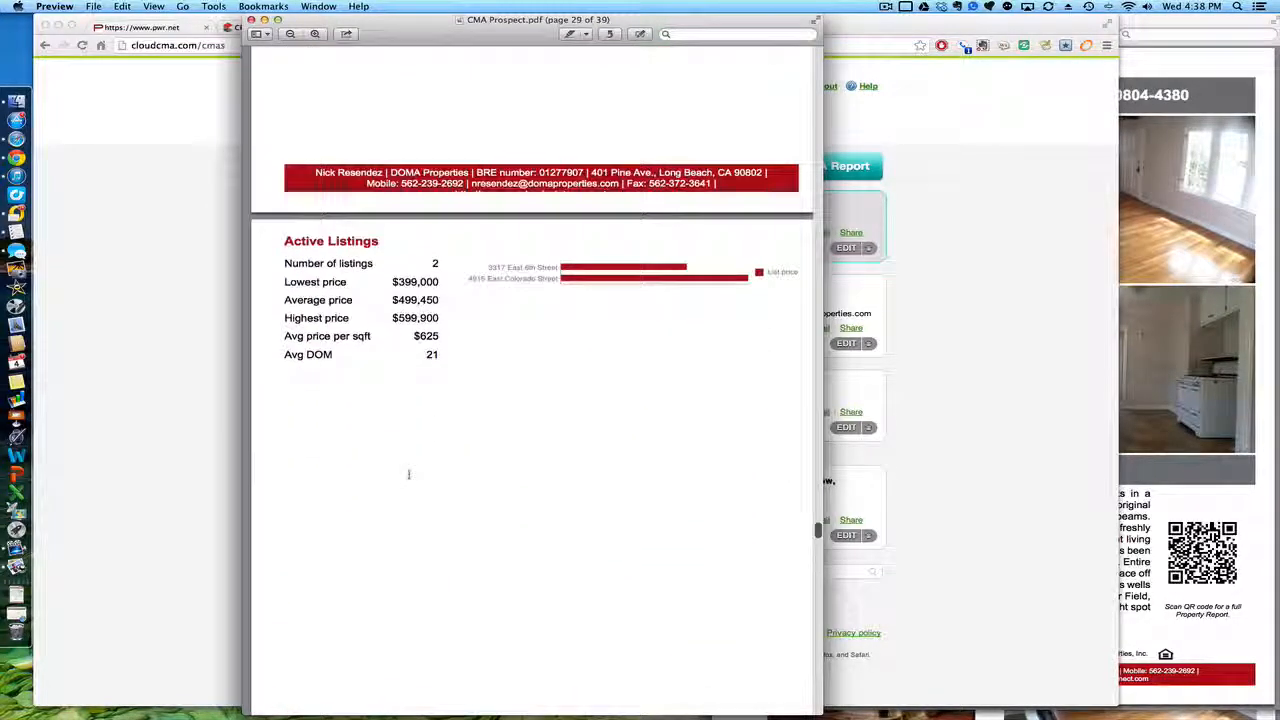
pyautogui.scroll(-10, 408, 474)
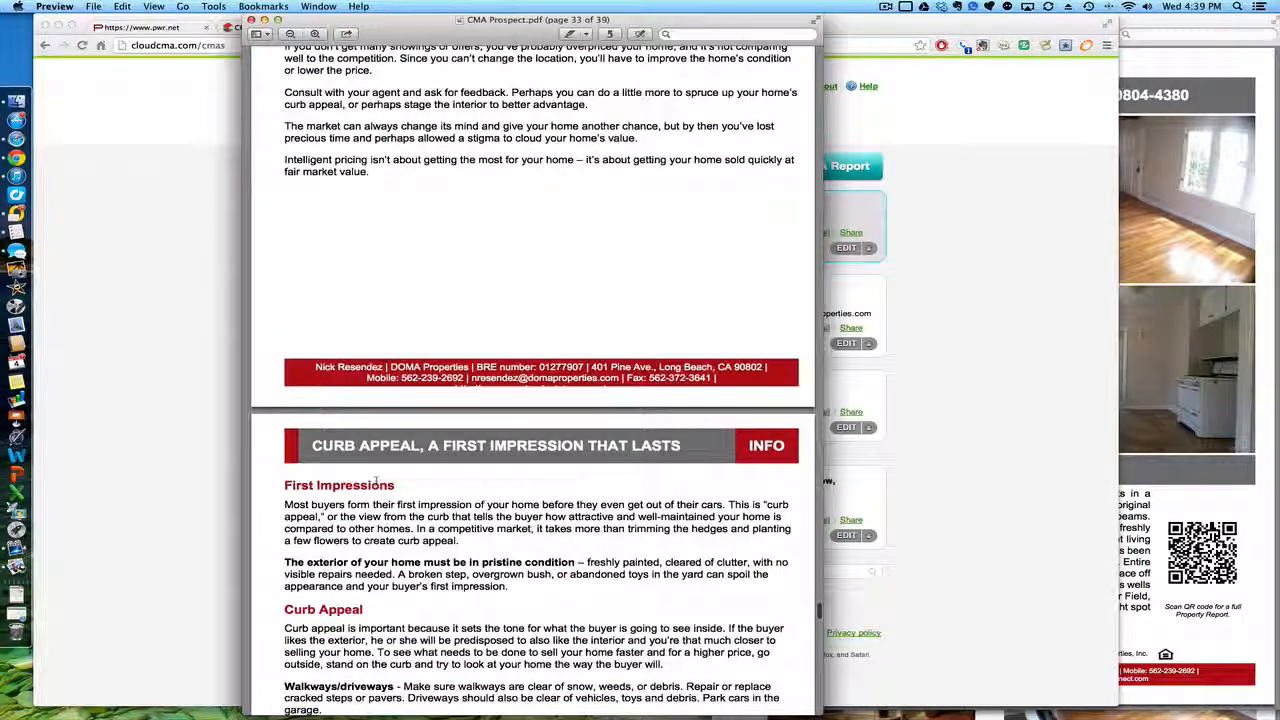
pyautogui.scroll(-15, 376, 482)
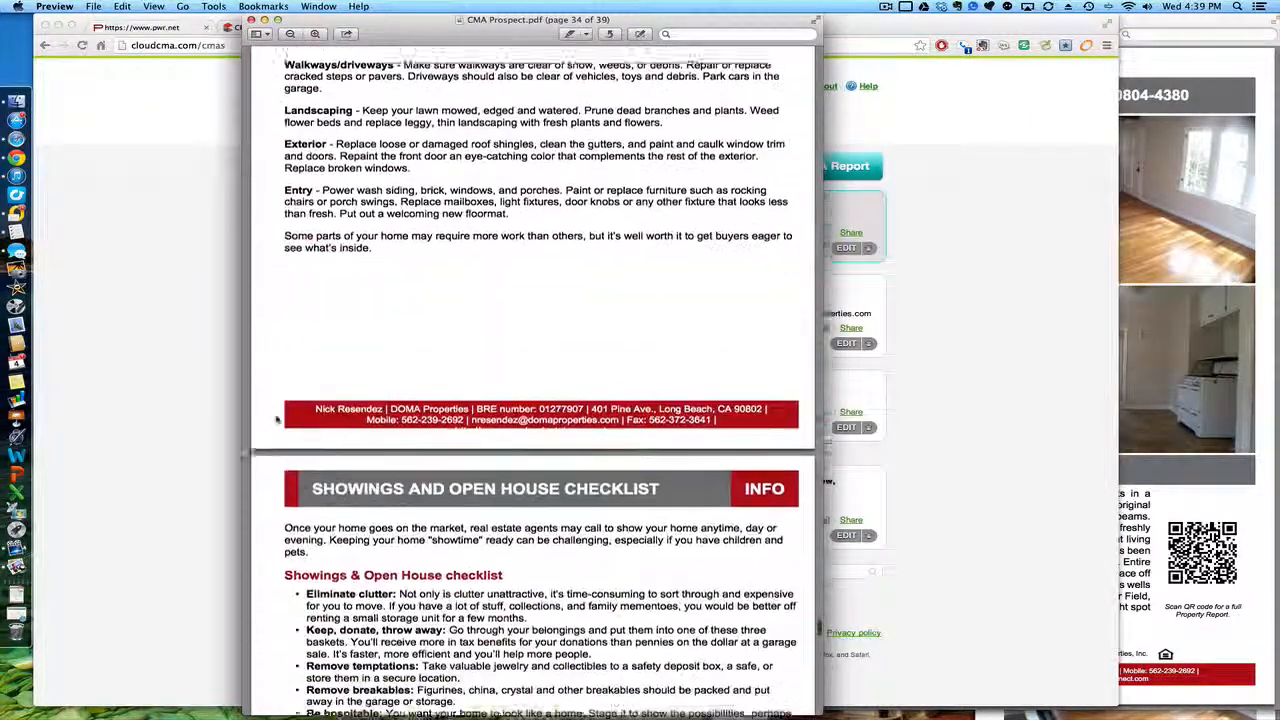
pyautogui.scroll(-15, 278, 420)
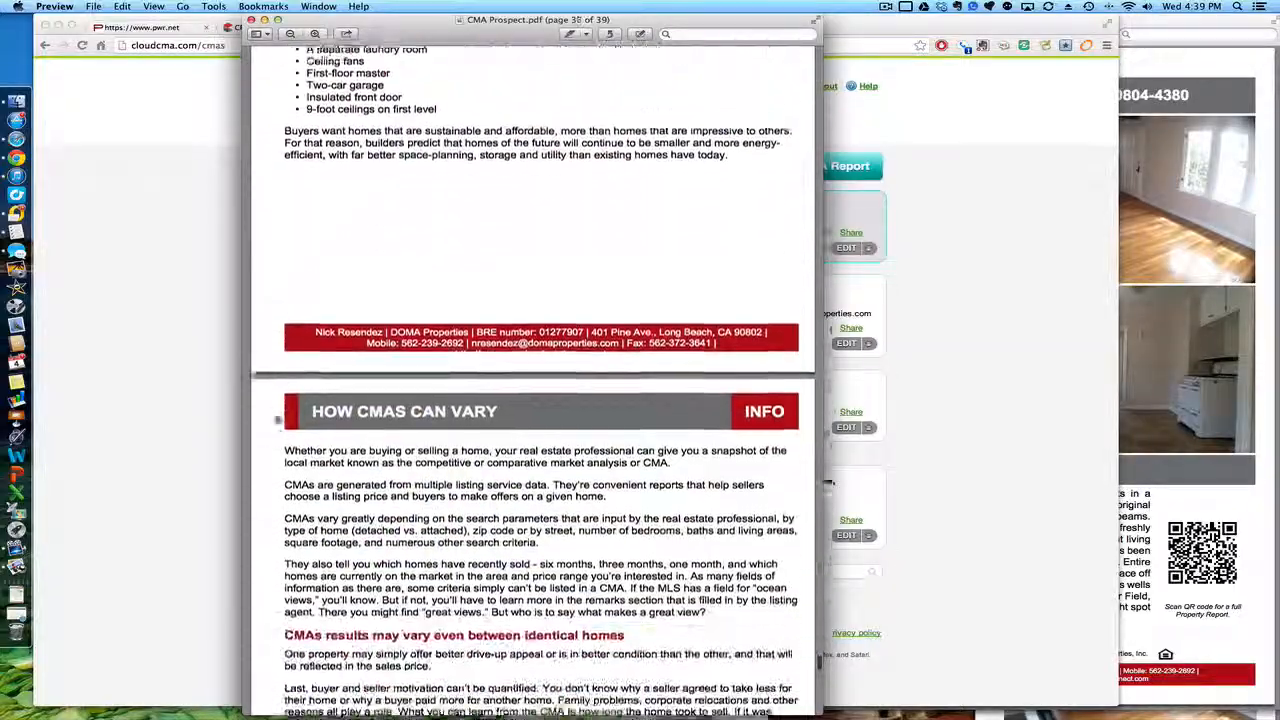
pyautogui.scroll(-15, 278, 420)
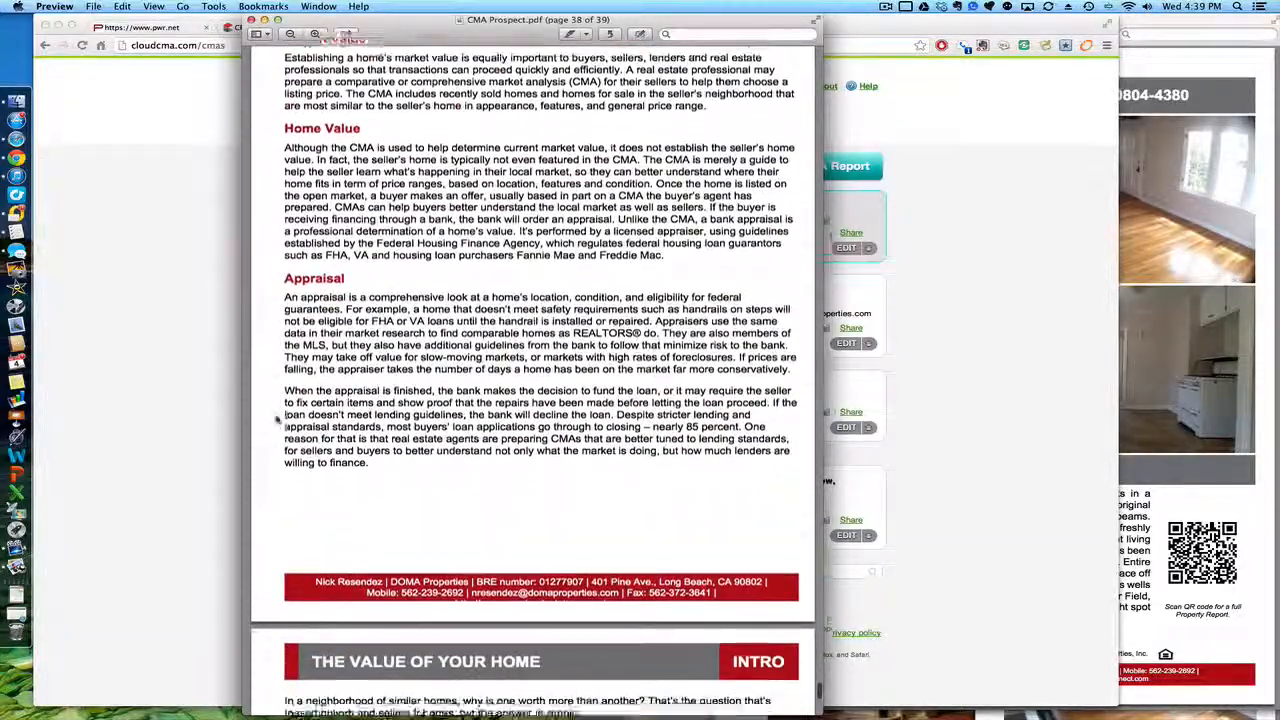
pyautogui.scroll(-3, 278, 421)
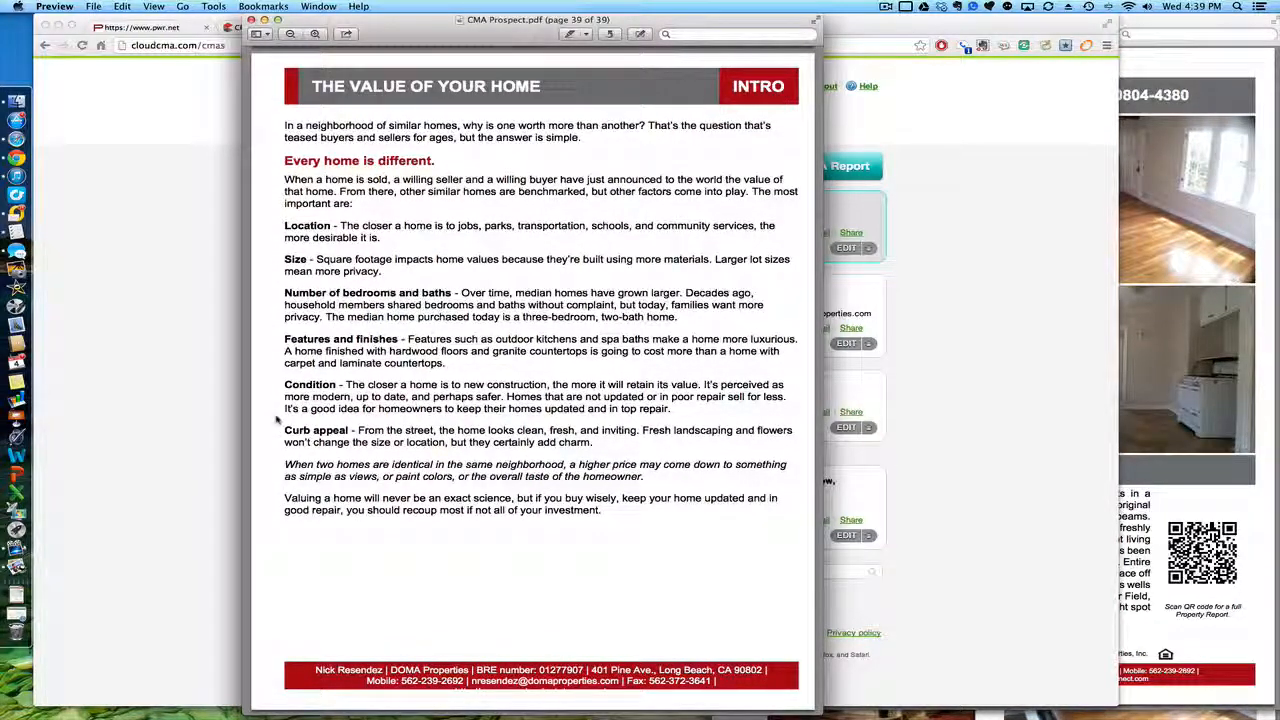
pyautogui.click(251, 20)
pyautogui.click(188, 138)
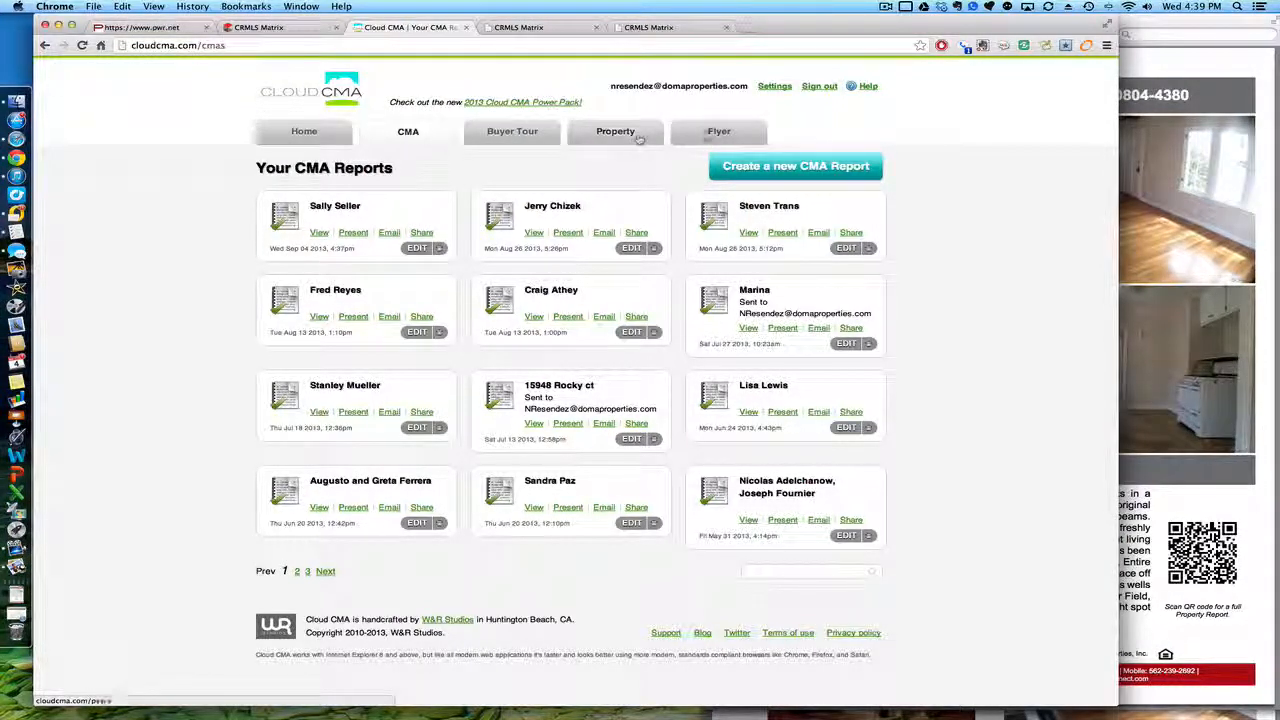
# Step: Close the Flyer Prospect PDF in Preview
pyautogui.hotkey('ctrl', 'Up')
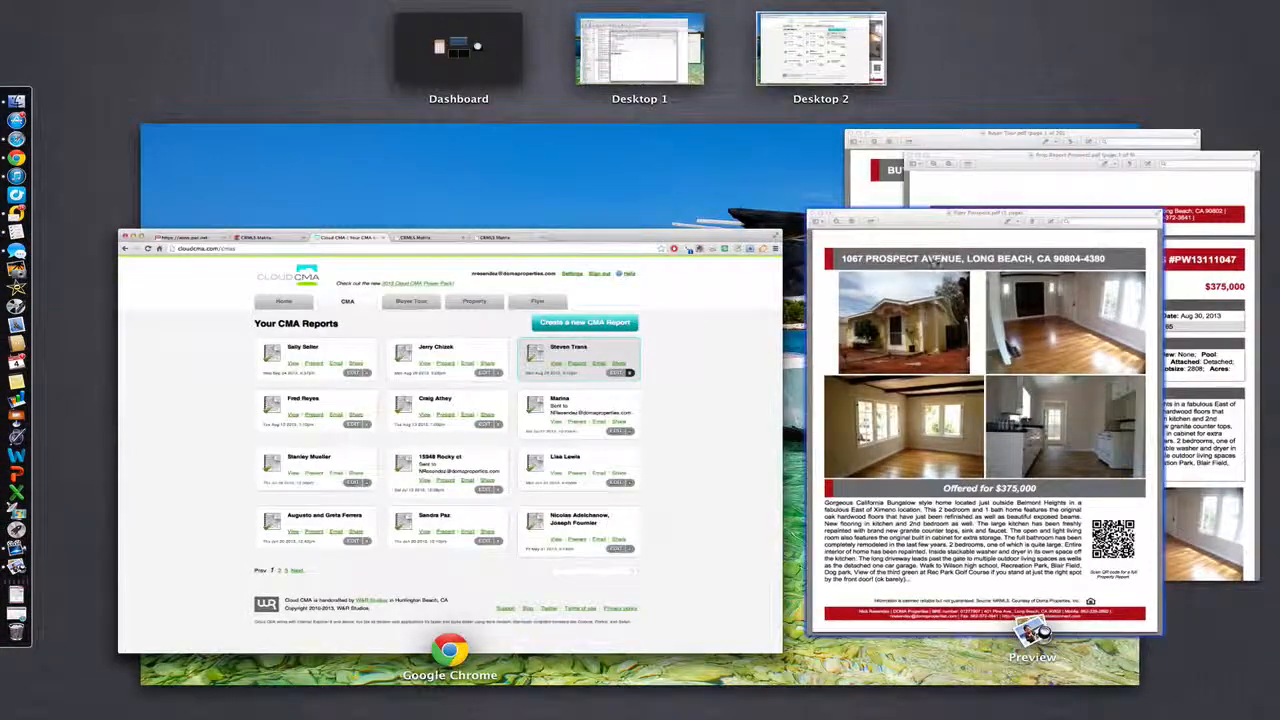
pyautogui.click(886, 226)
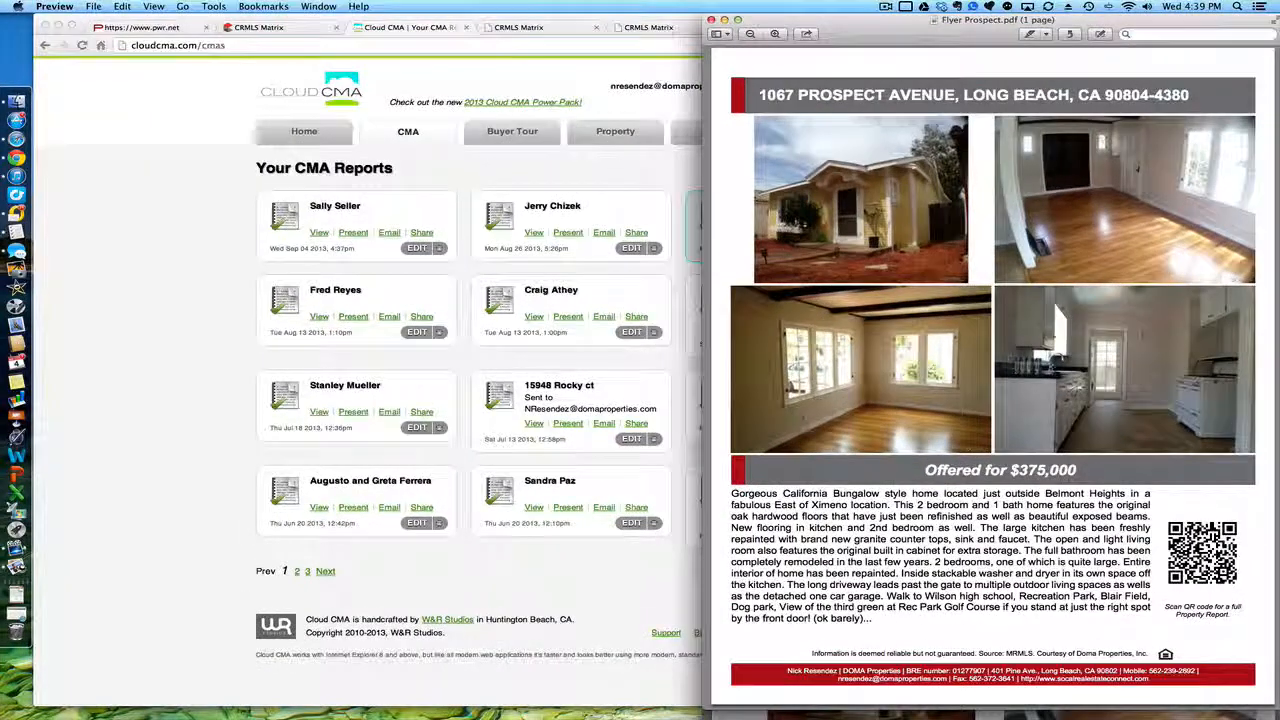
pyautogui.moveTo(869, 24); pyautogui.dragTo(496, 24)
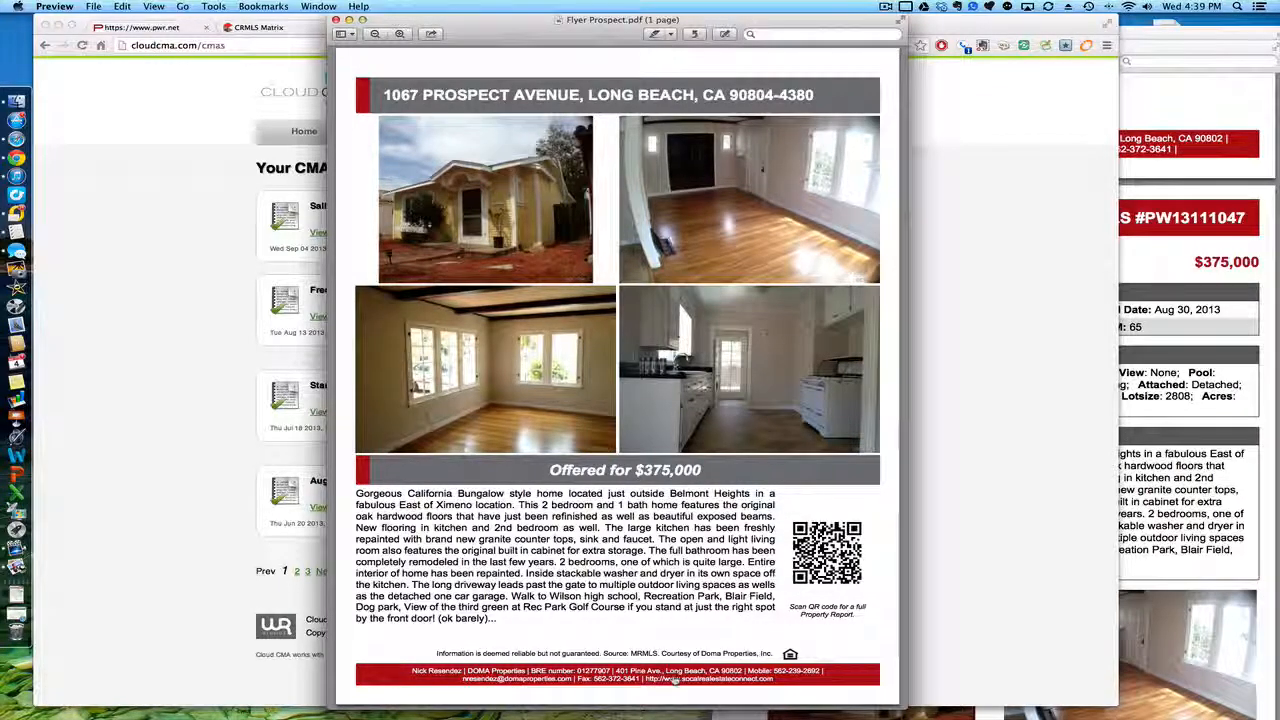
pyautogui.press('super+w')
pyautogui.hotkey('ctrl', 'Up')
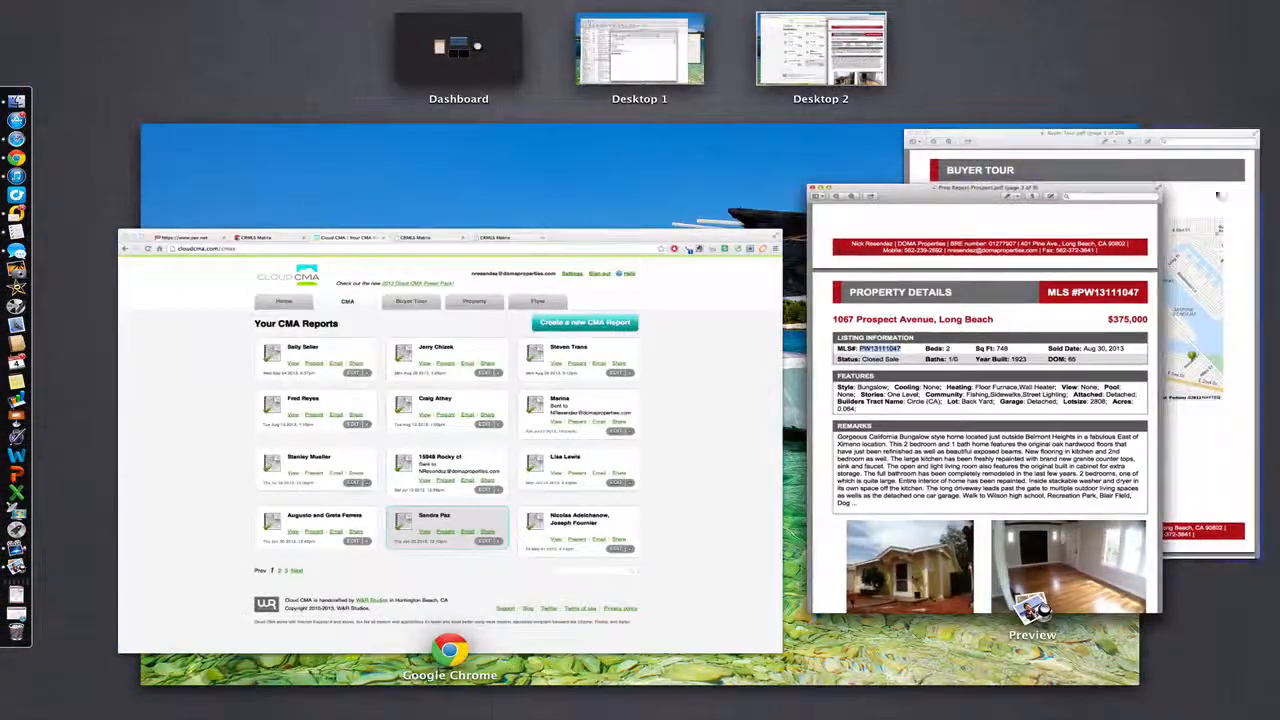
pyautogui.click(1218, 195)
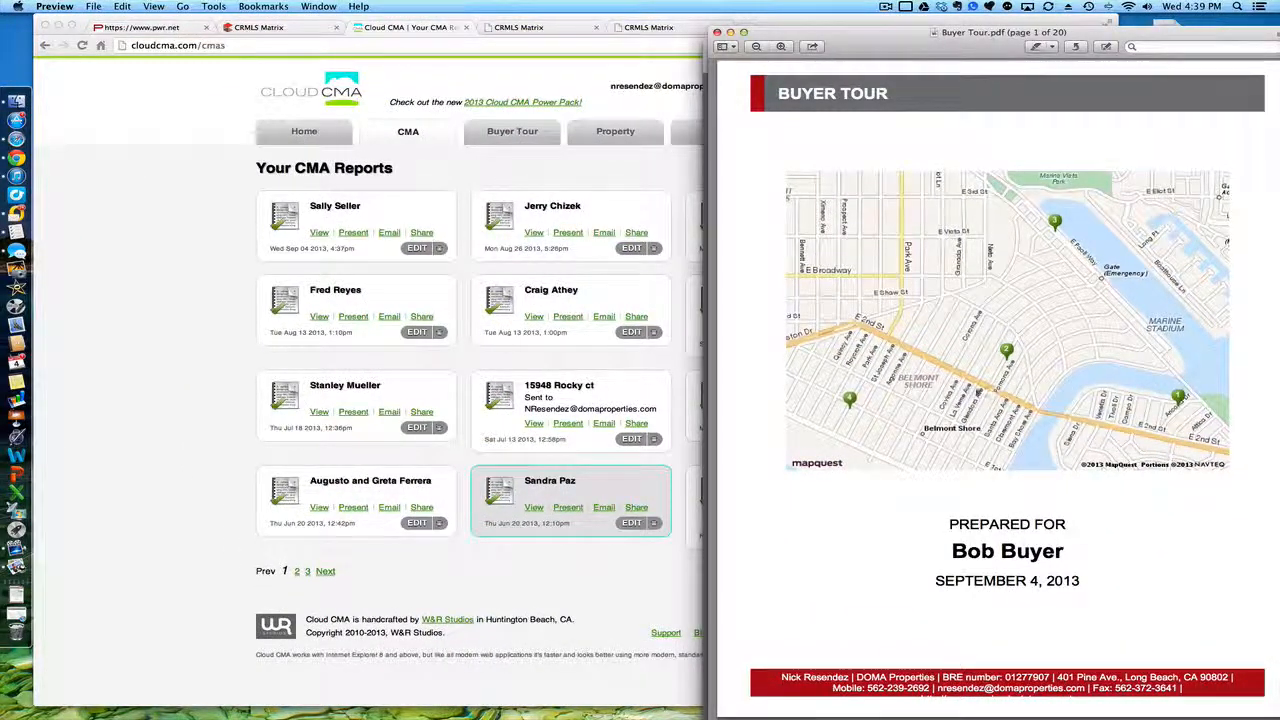
pyautogui.scroll(-8, 757, 481)
pyautogui.scroll(-10, 757, 481)
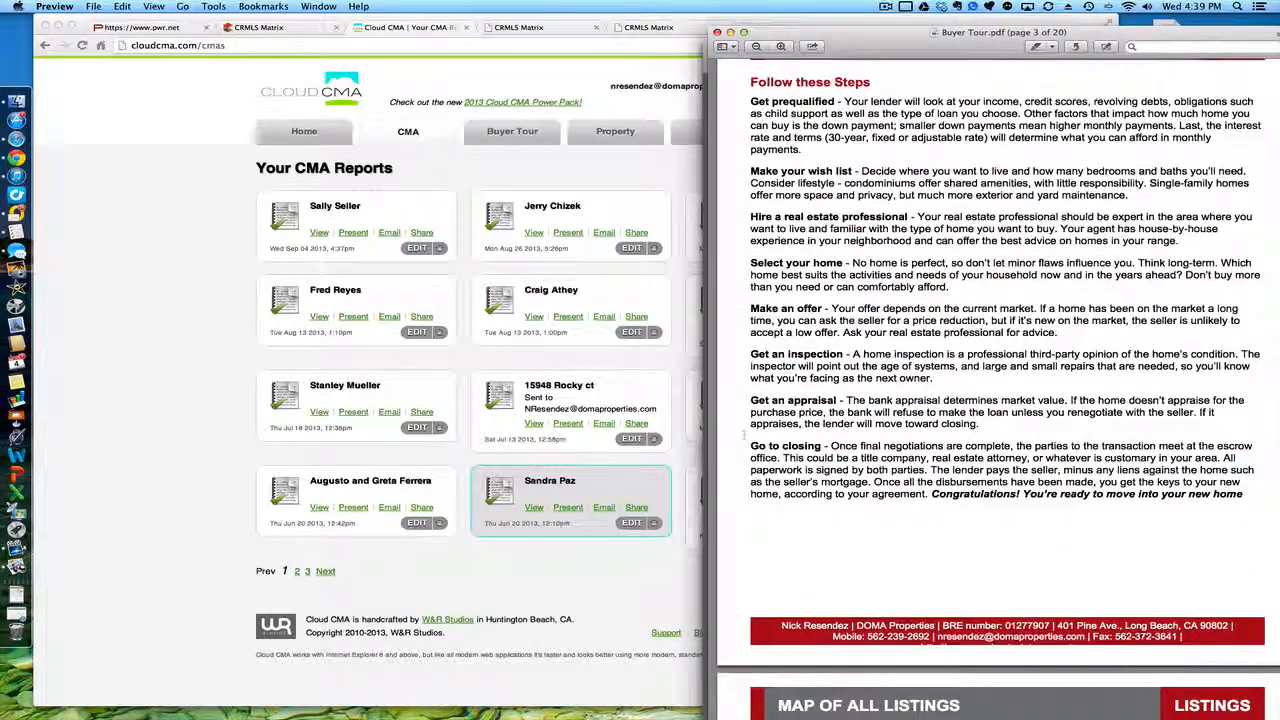
pyautogui.scroll(2, 757, 481)
pyautogui.scroll(-10, 778, 403)
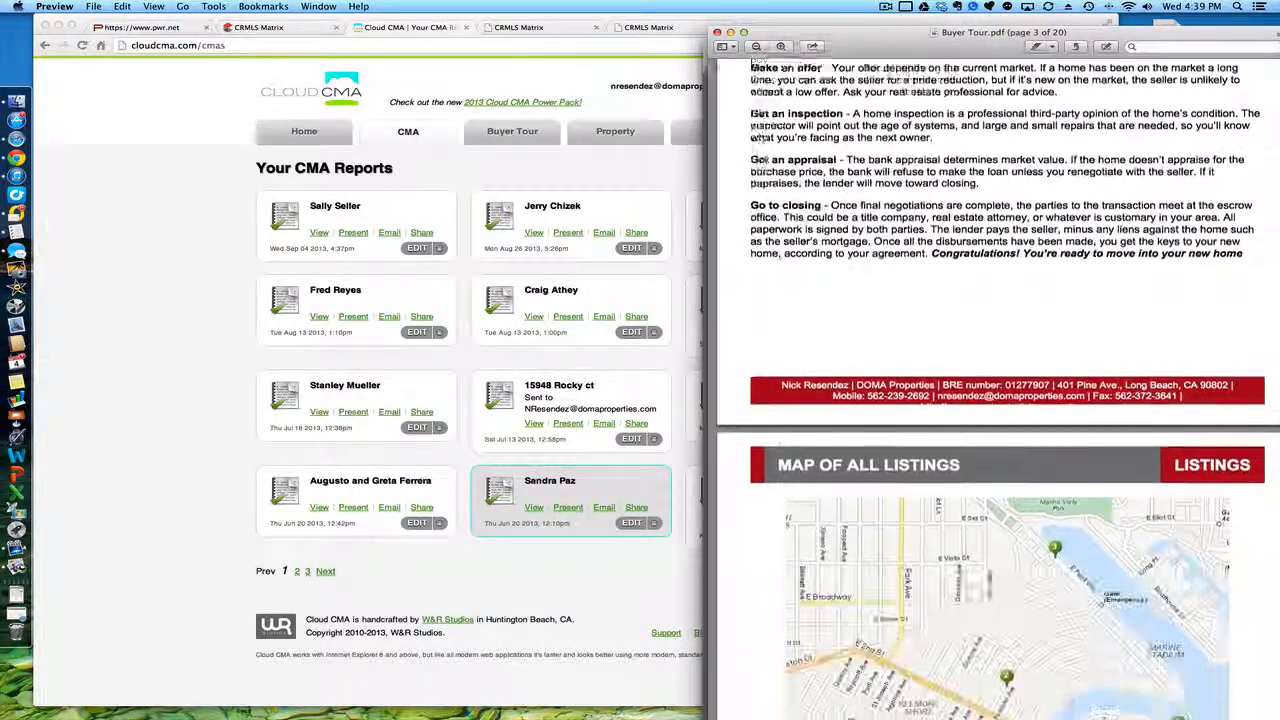
pyautogui.scroll(-3, 762, 420)
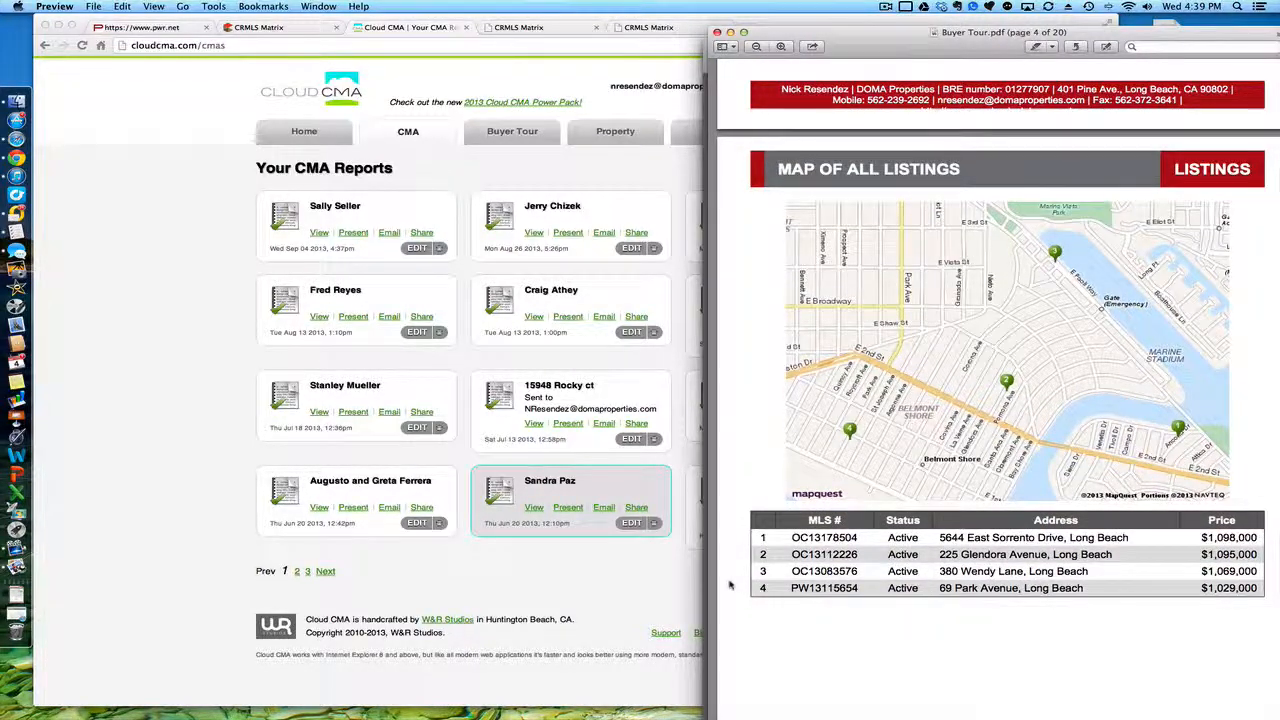
pyautogui.scroll(-7, 730, 585)
pyautogui.scroll(-7, 730, 585)
pyautogui.scroll(2, 730, 585)
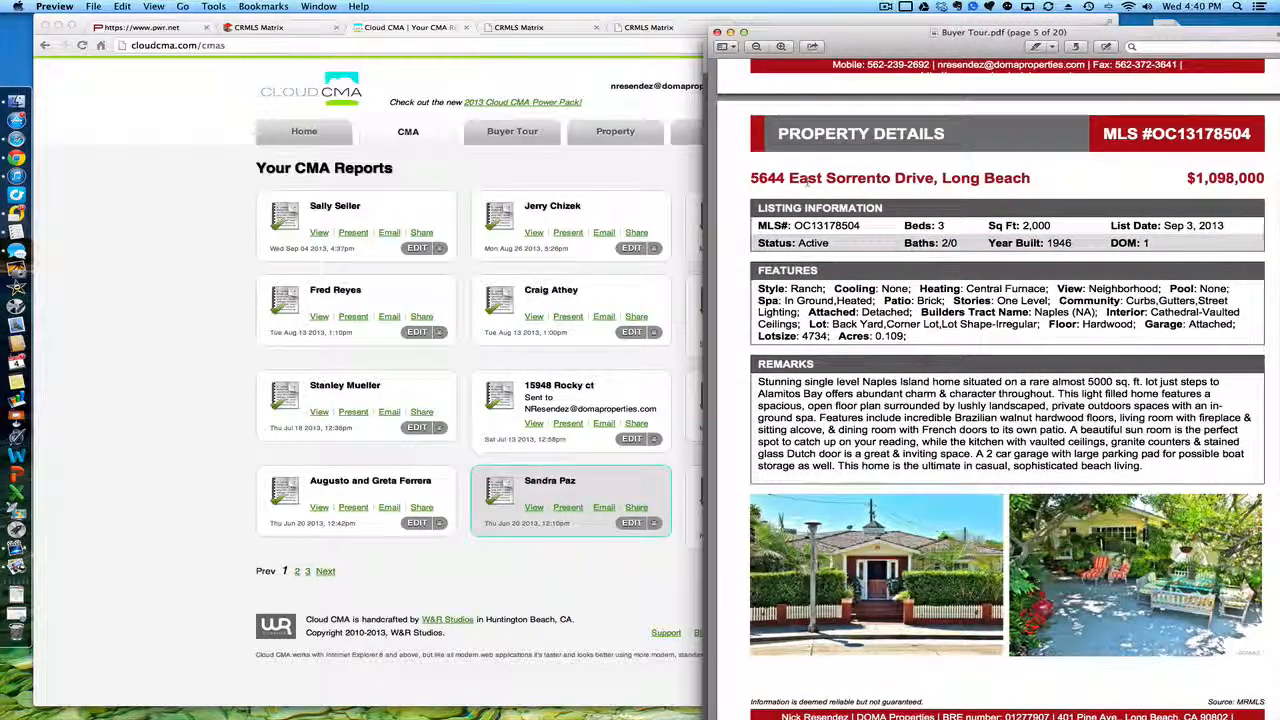
pyautogui.moveTo(882, 44); pyautogui.dragTo(665, 39)
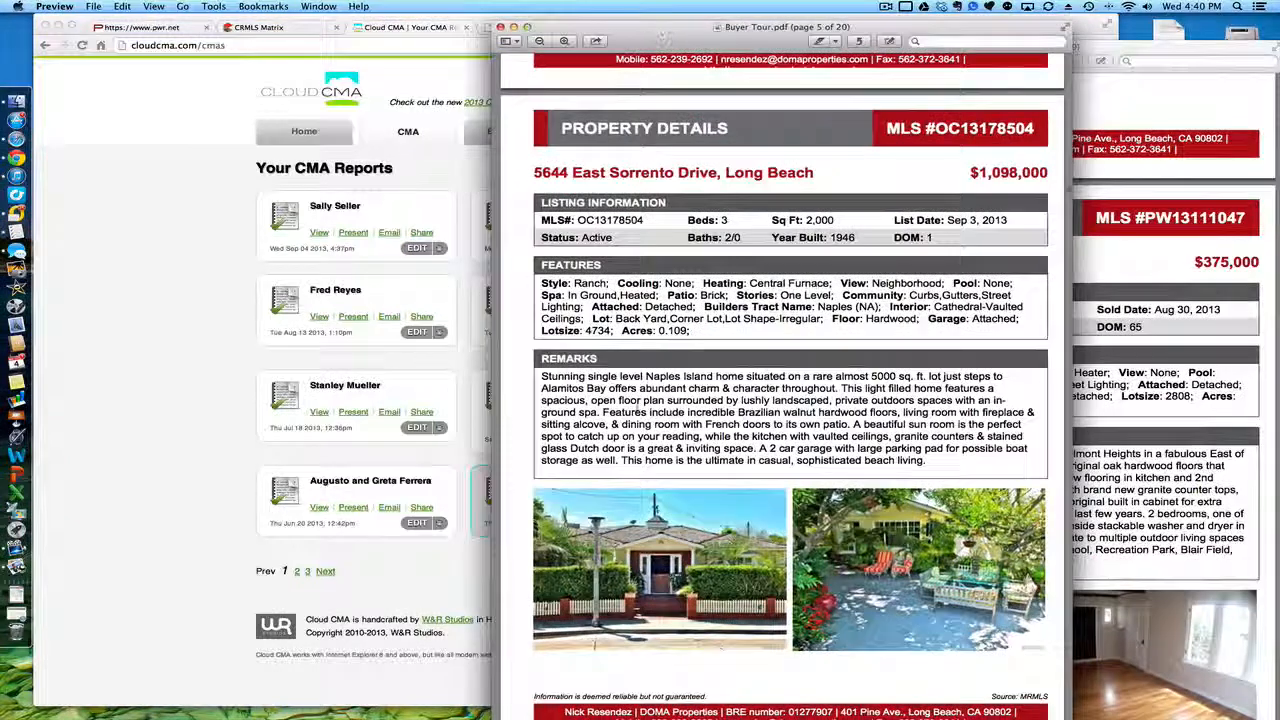
# Step: Read Buyer Tour.pdf through its page 20 Area Schools, then close it
pyautogui.scroll(-8, 636, 411)
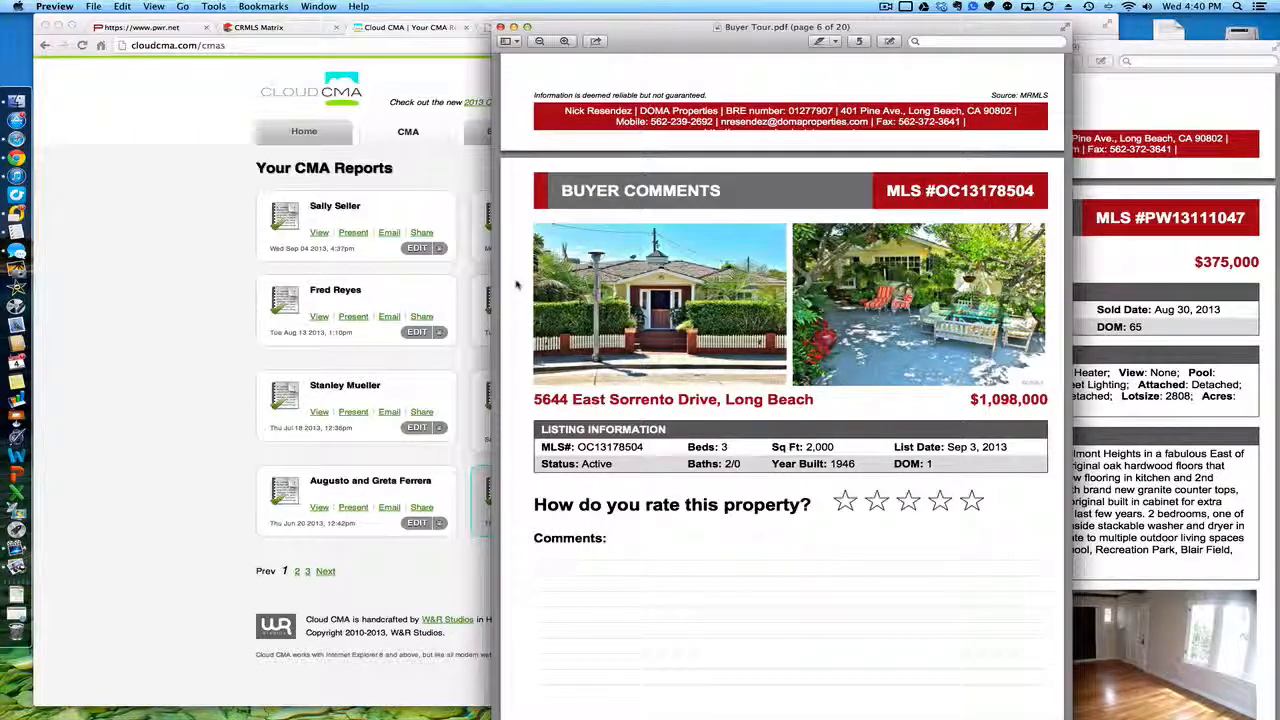
pyautogui.scroll(-1, 517, 285)
pyautogui.scroll(-1, 517, 285)
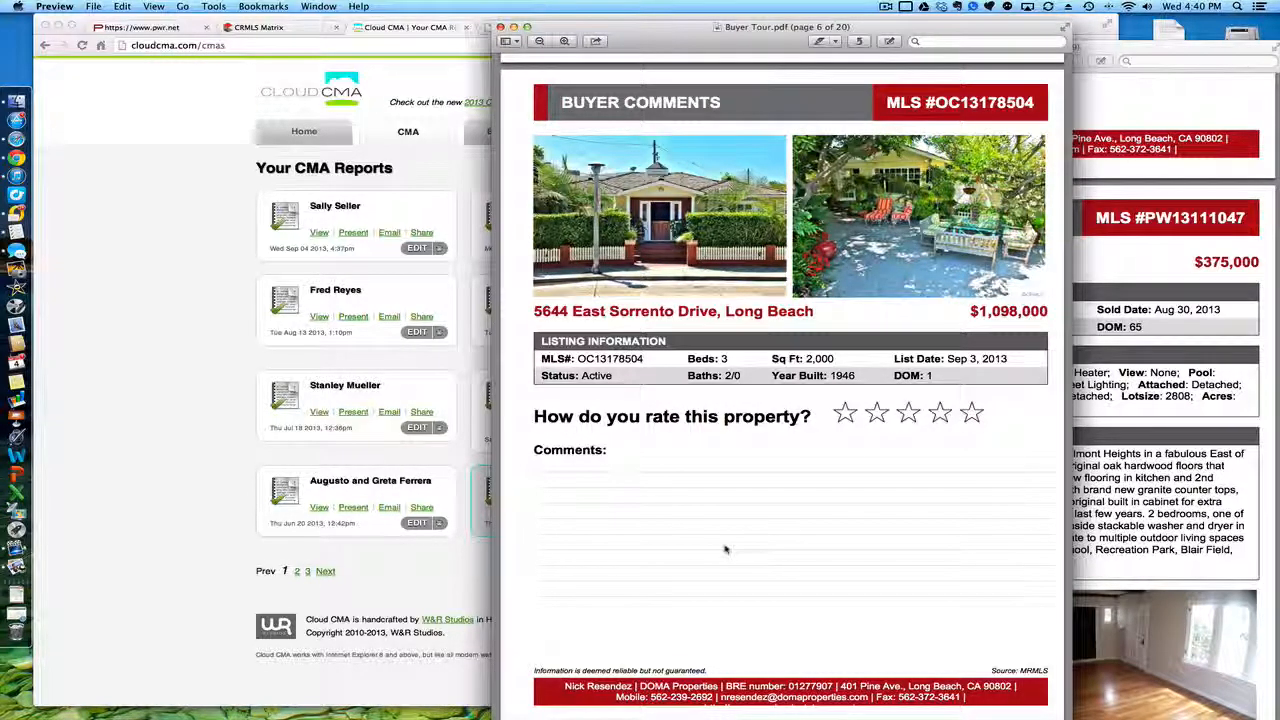
pyautogui.scroll(-5, 726, 549)
pyautogui.scroll(-20, 726, 549)
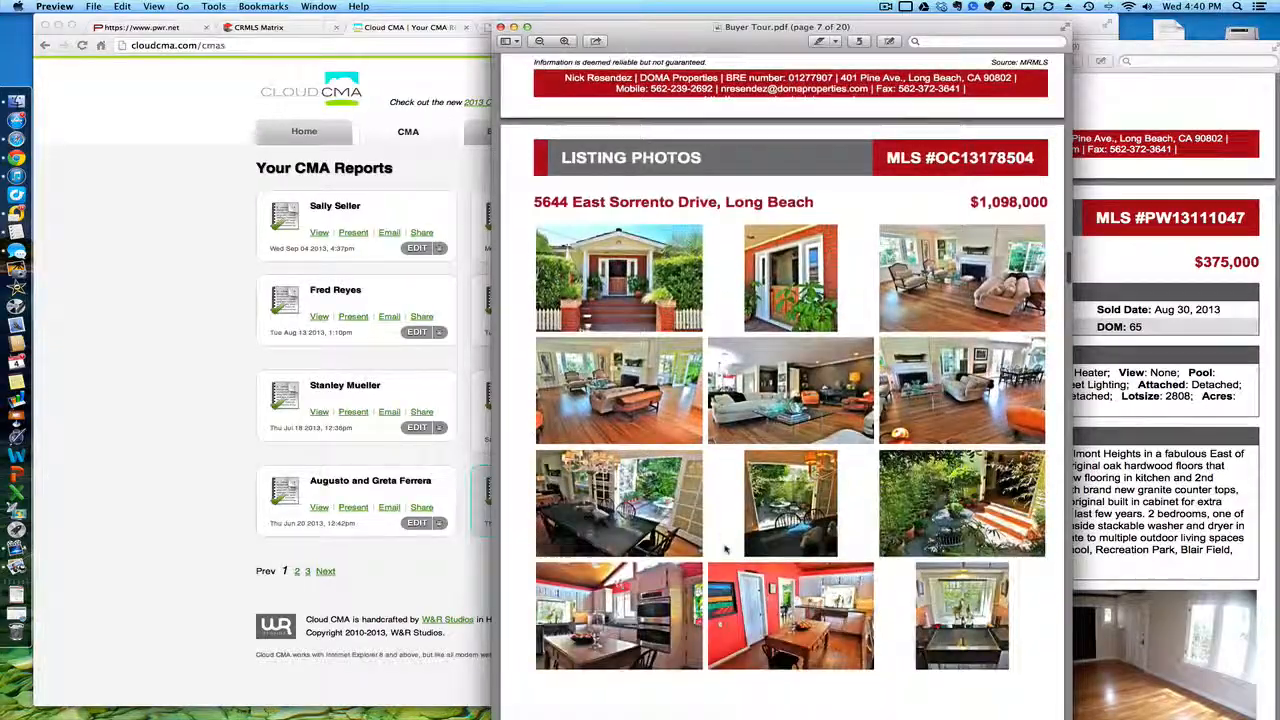
pyautogui.scroll(-20, 726, 549)
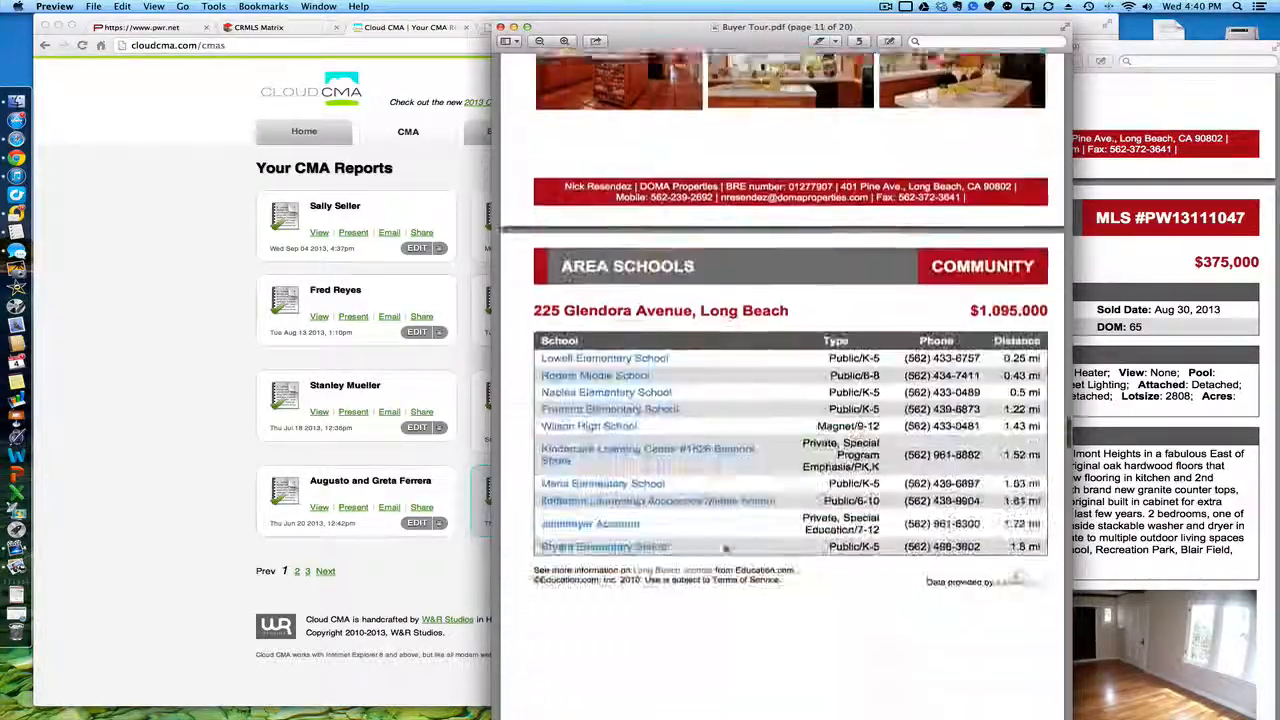
pyautogui.scroll(-20, 726, 549)
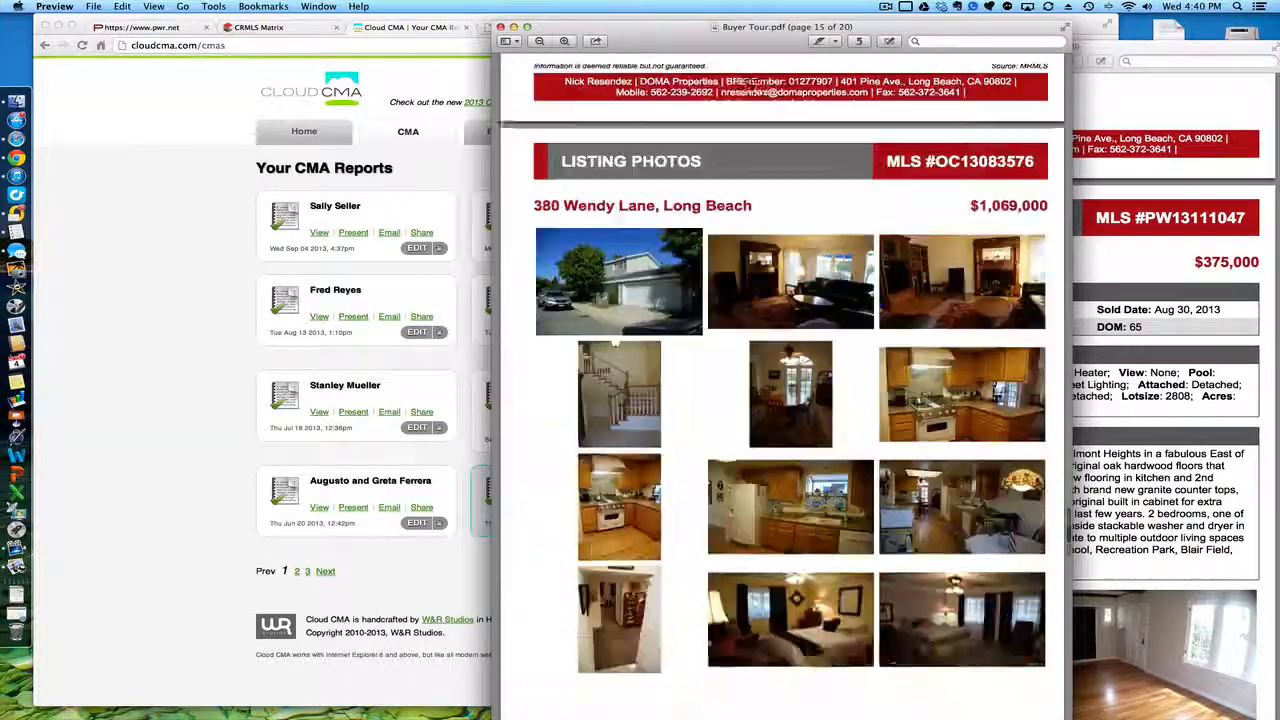
pyautogui.scroll(2, 726, 549)
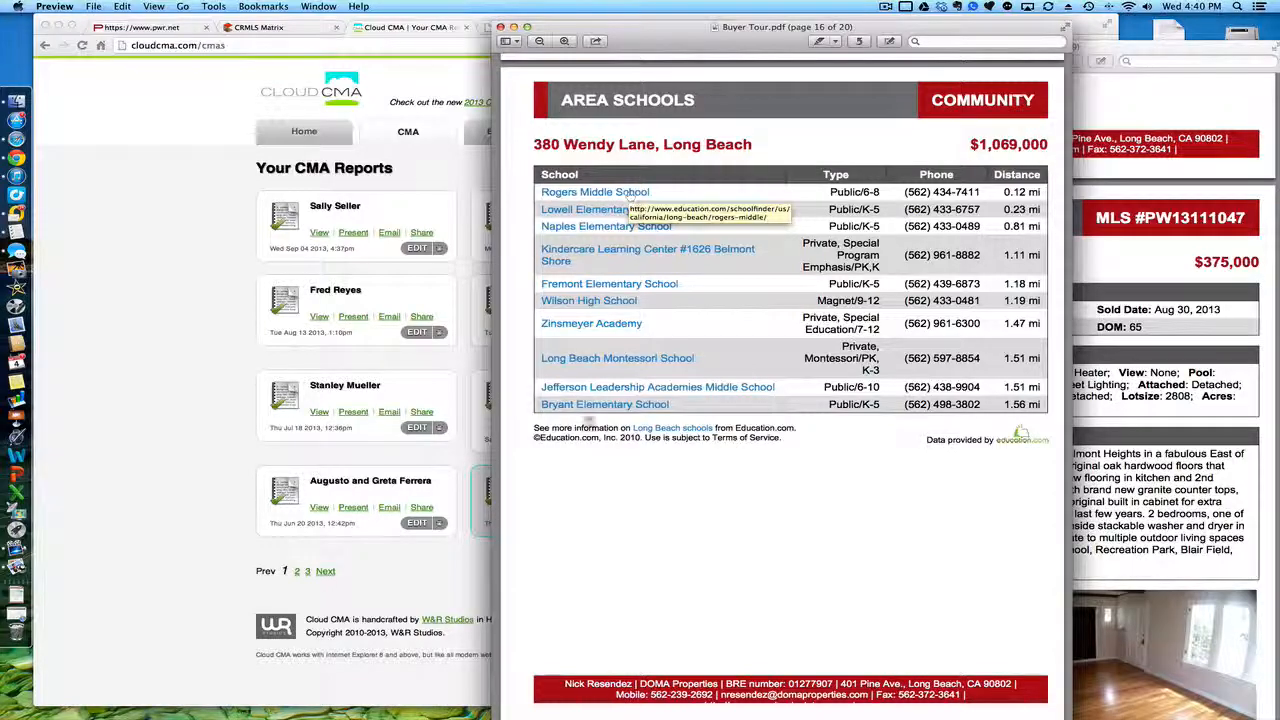
pyautogui.scroll(-8, 533, 478)
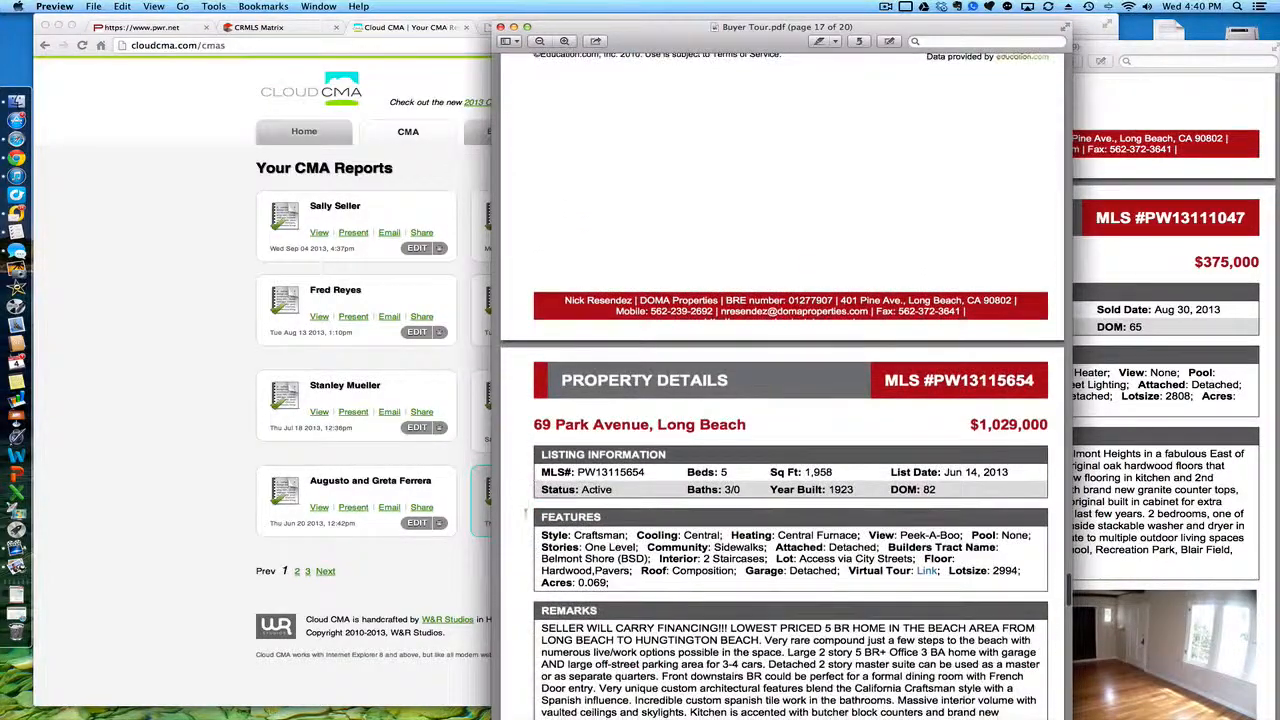
pyautogui.scroll(-20, 526, 505)
pyautogui.scroll(2, 524, 513)
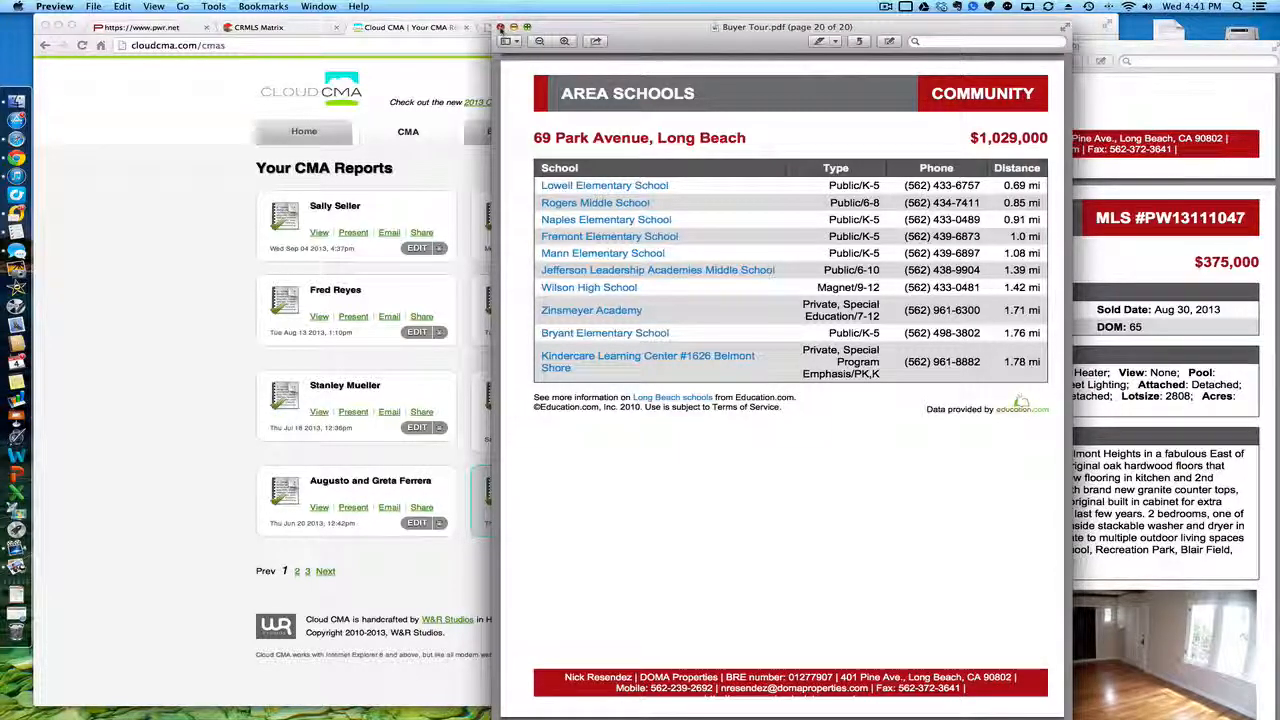
pyautogui.click(500, 27)
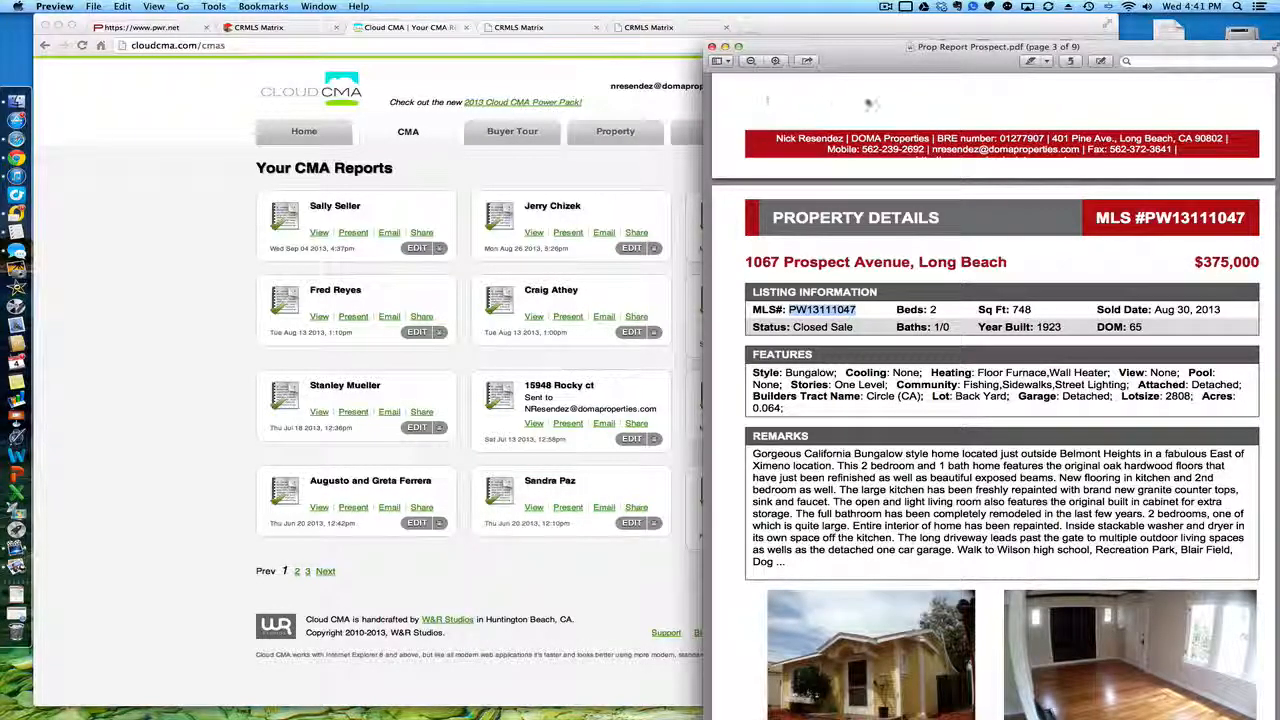
# Step: Centre the Prop Report Prospect.pdf window and read through its opening pages
pyautogui.scroll(15, 995, 400)
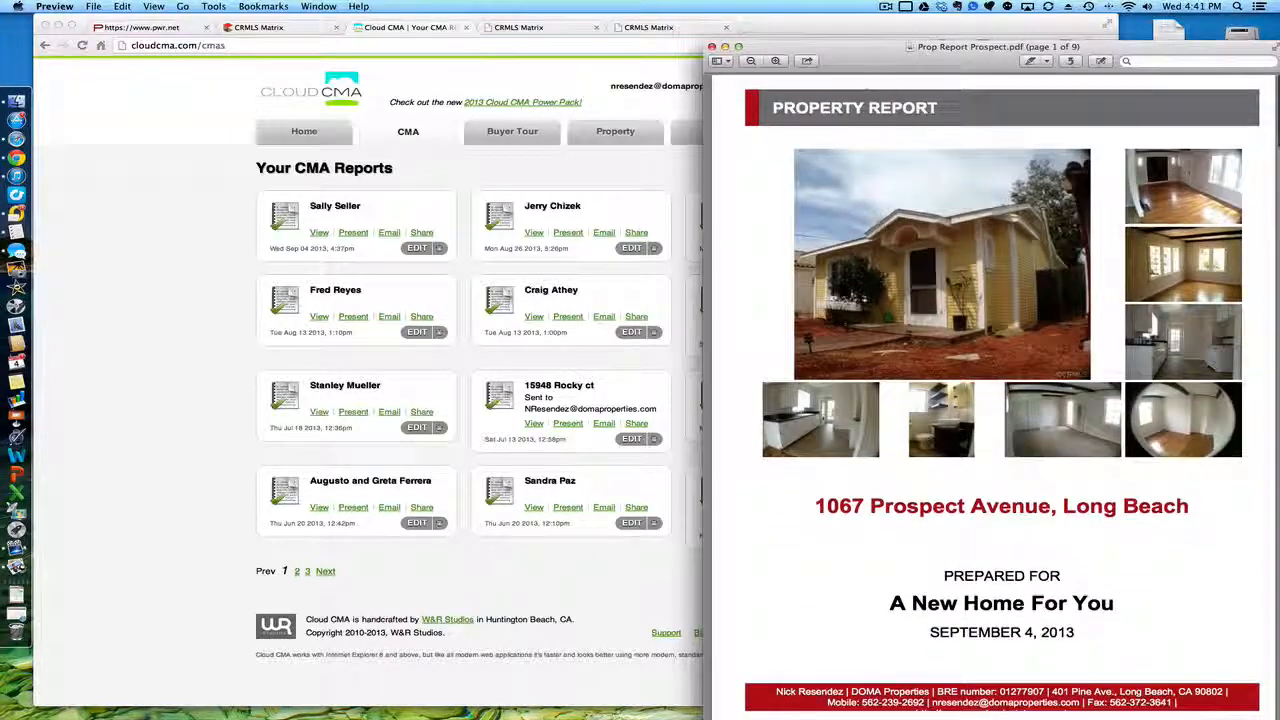
pyautogui.moveTo(858, 52); pyautogui.dragTo(567, 27)
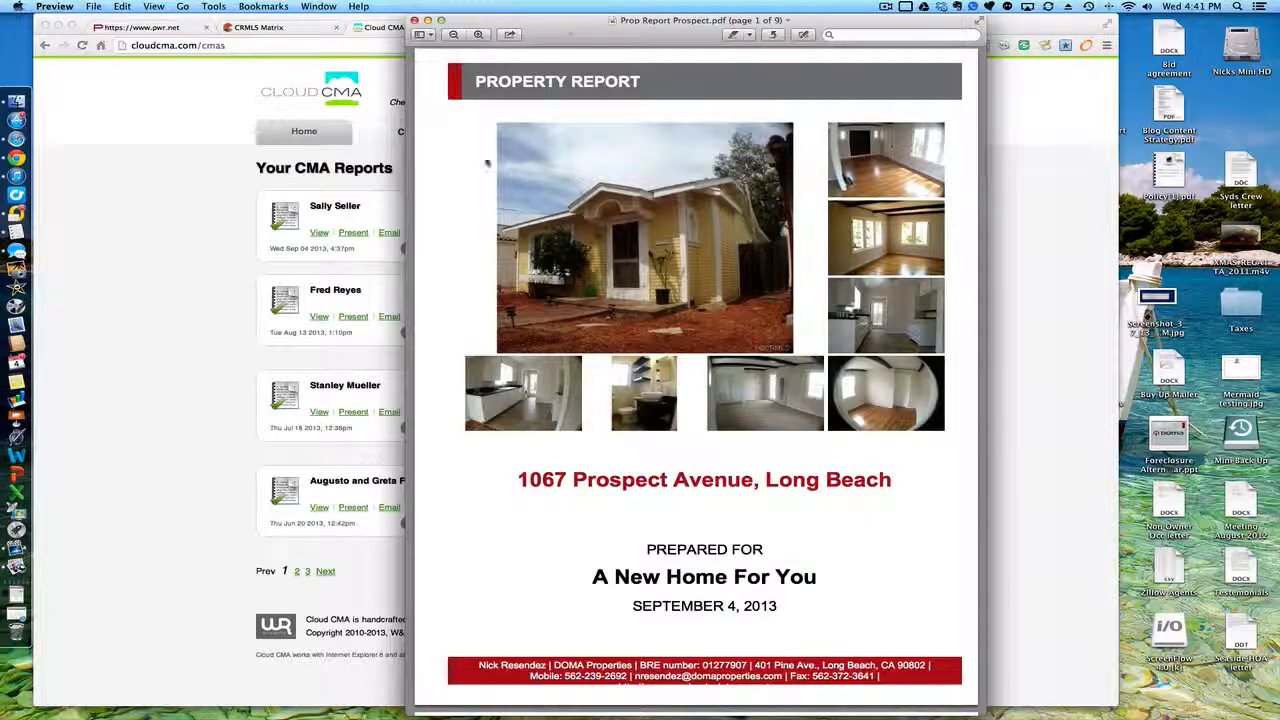
pyautogui.scroll(-5, 451, 266)
pyautogui.scroll(-10, 451, 266)
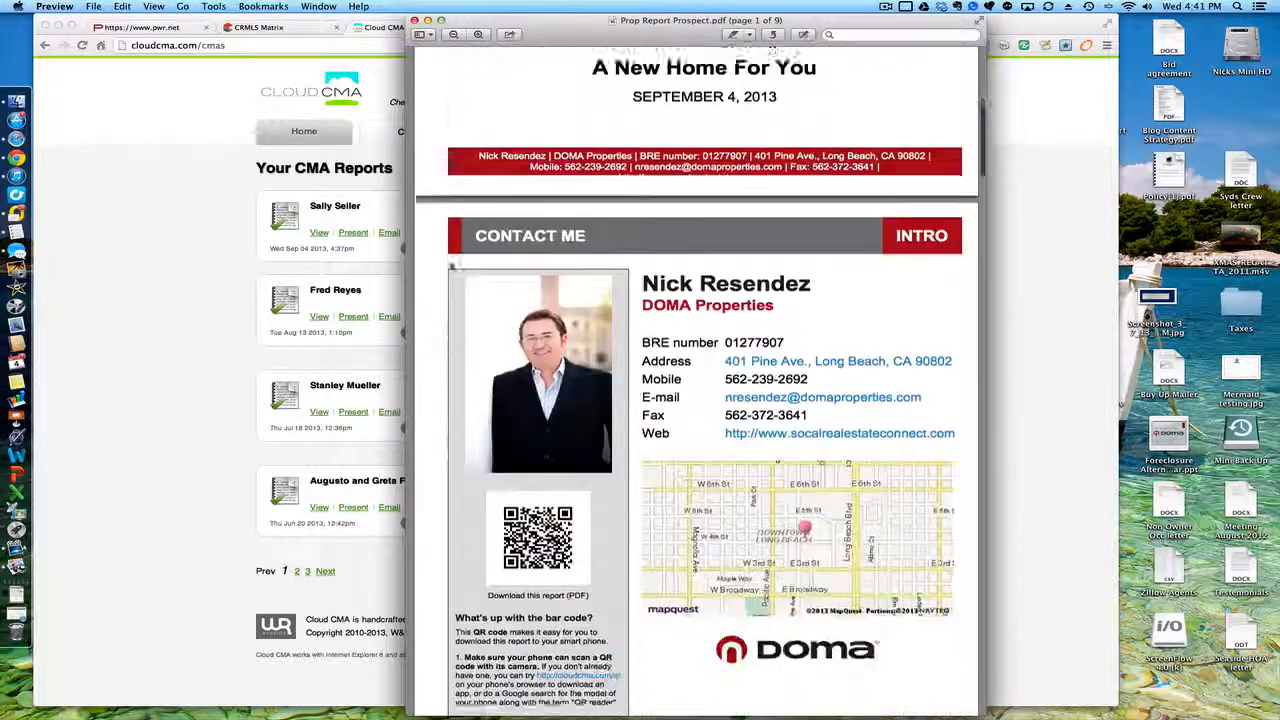
pyautogui.scroll(-12, 451, 266)
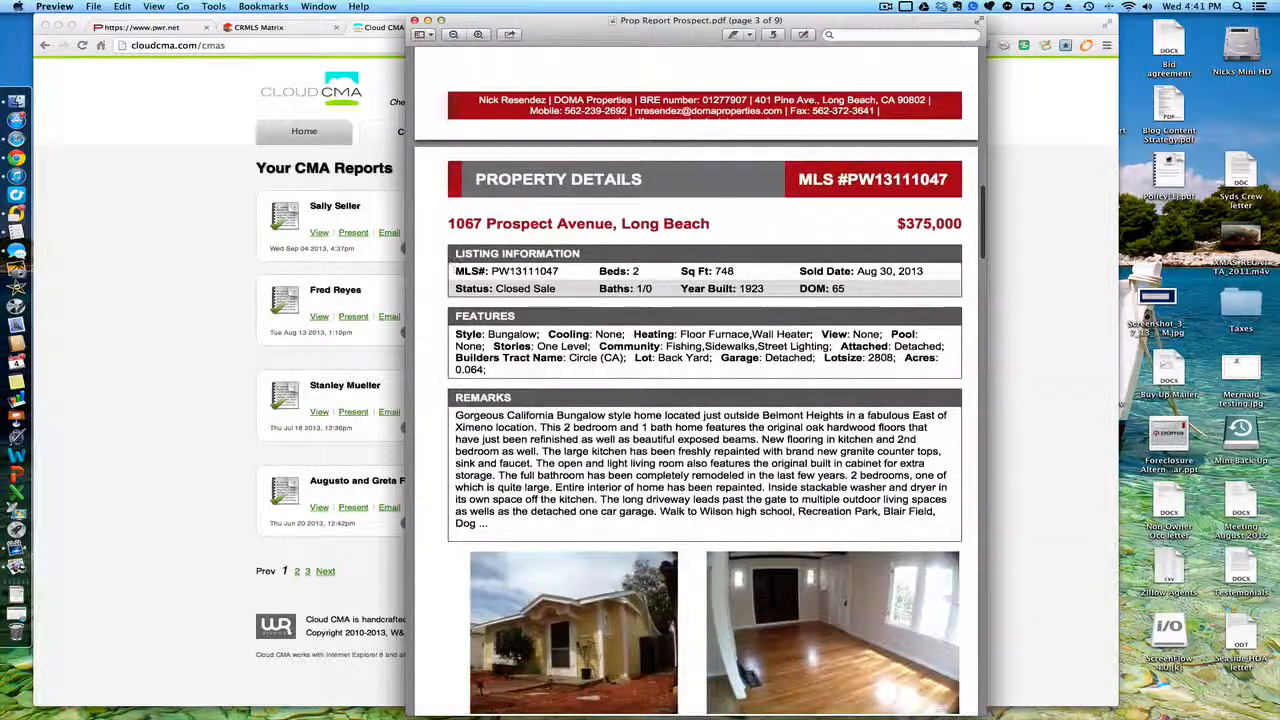
pyautogui.scroll(-12, 697, 380)
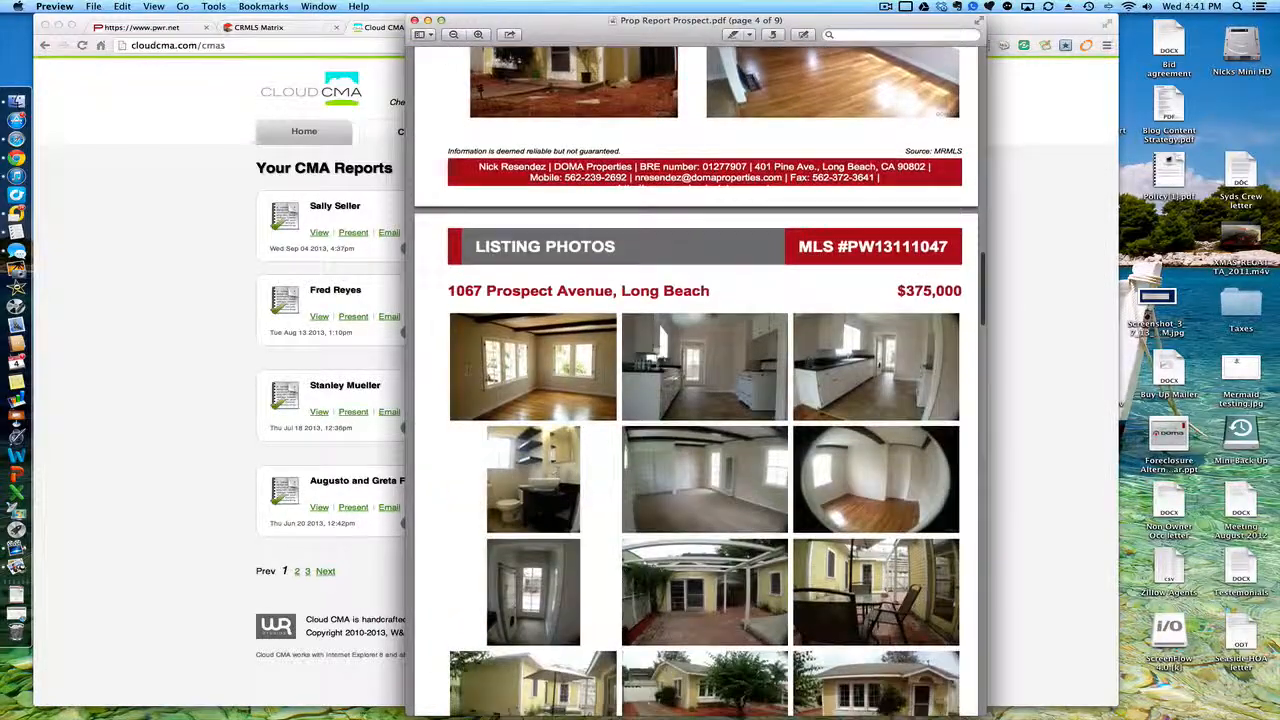
pyautogui.scroll(-15, 467, 371)
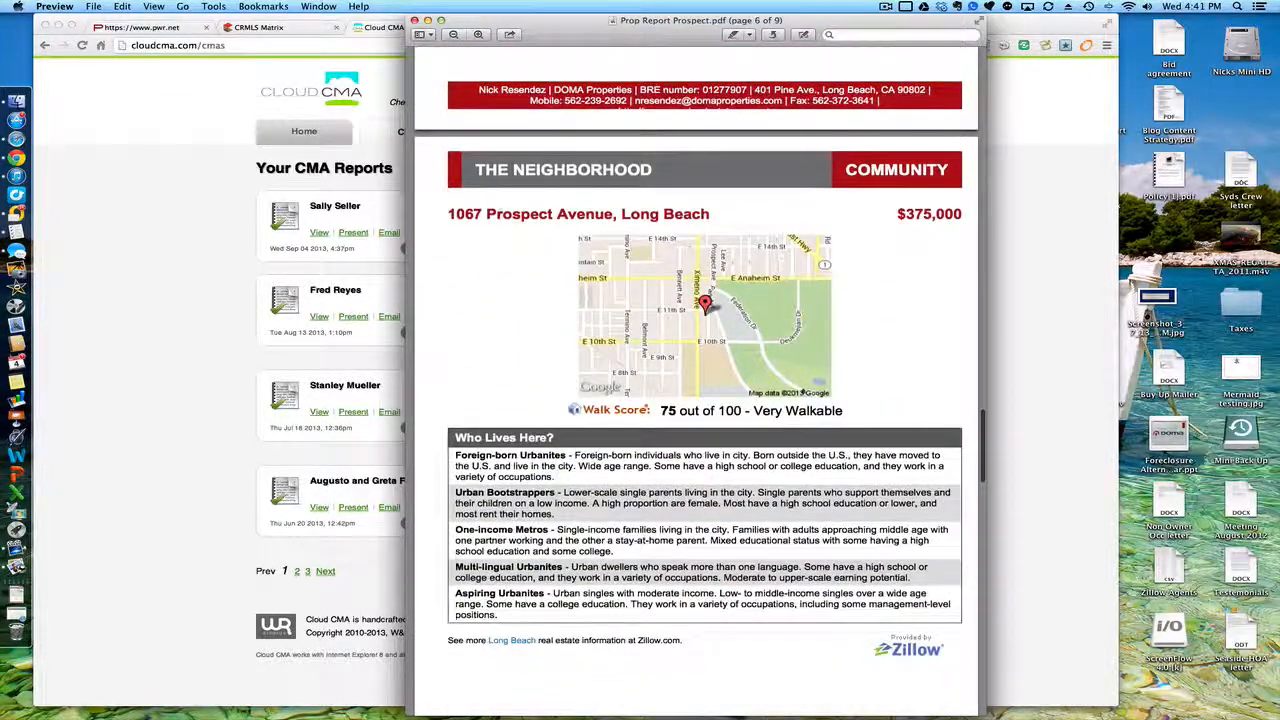
pyautogui.scroll(-5, 471, 430)
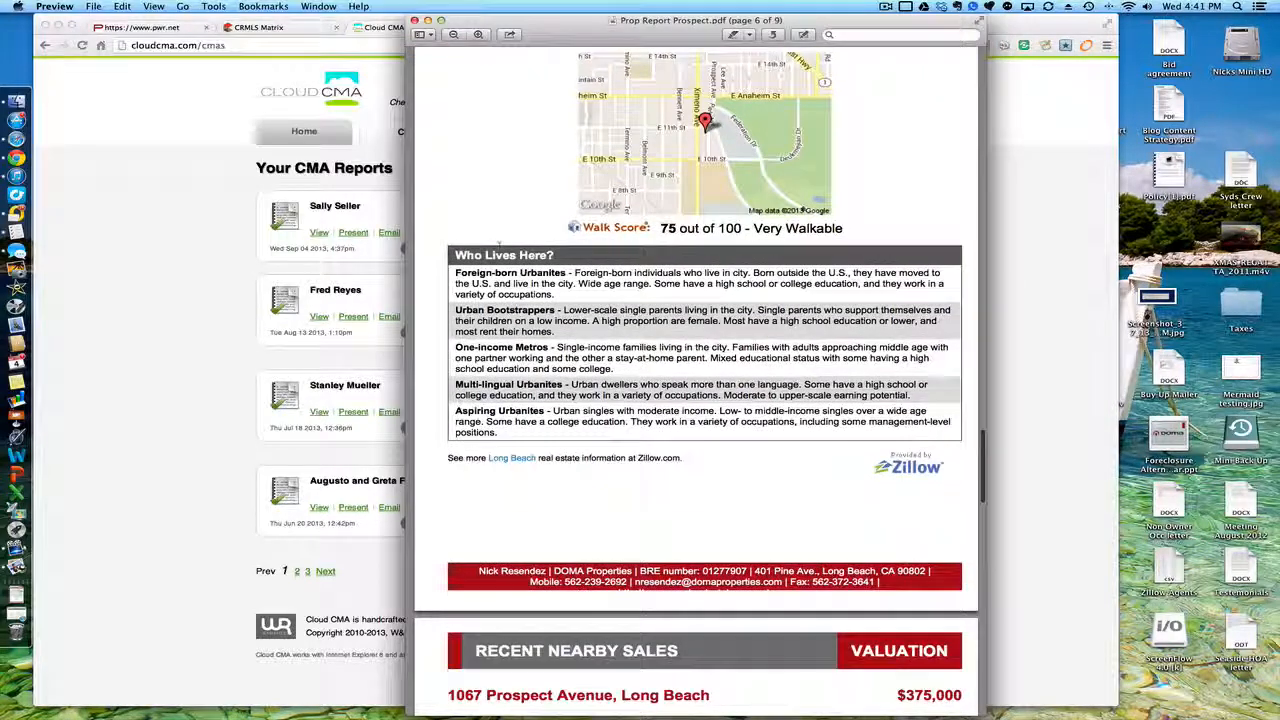
pyautogui.scroll(-10, 439, 512)
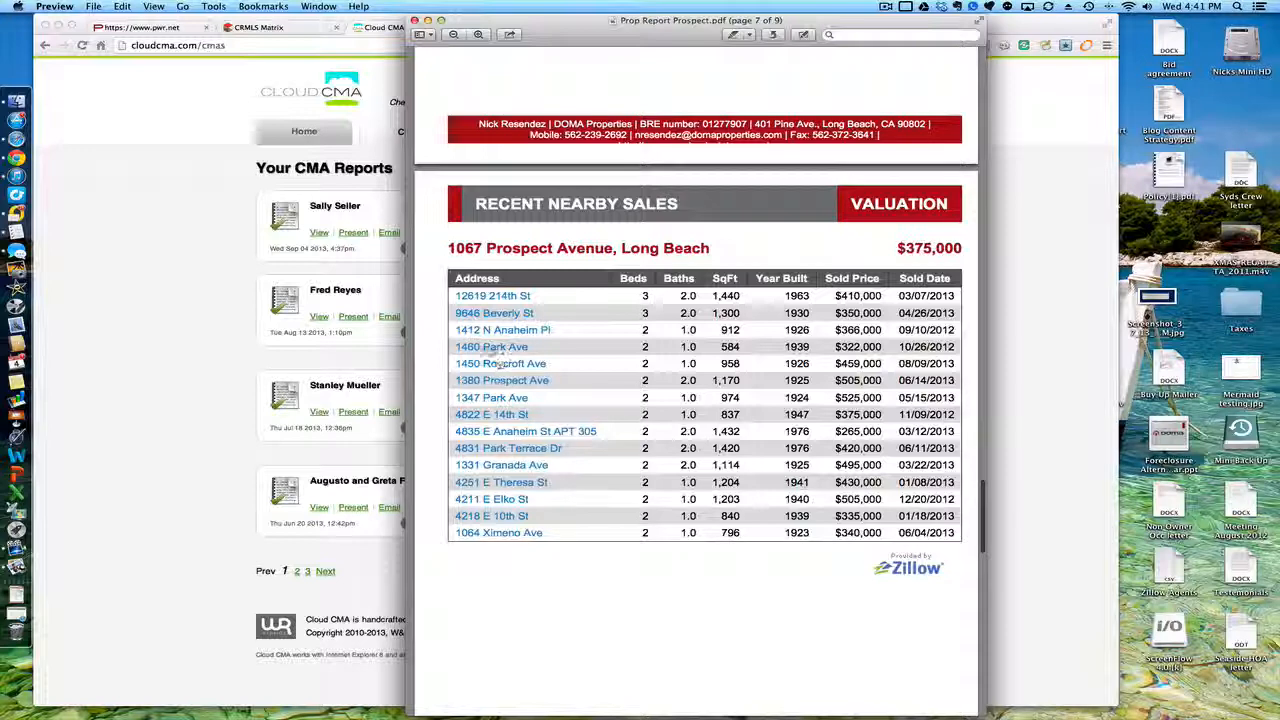
# Step: Read on to the final loan-scenarios page and close Prop Report Prospect.pdf
pyautogui.scroll(-1, 427, 418)
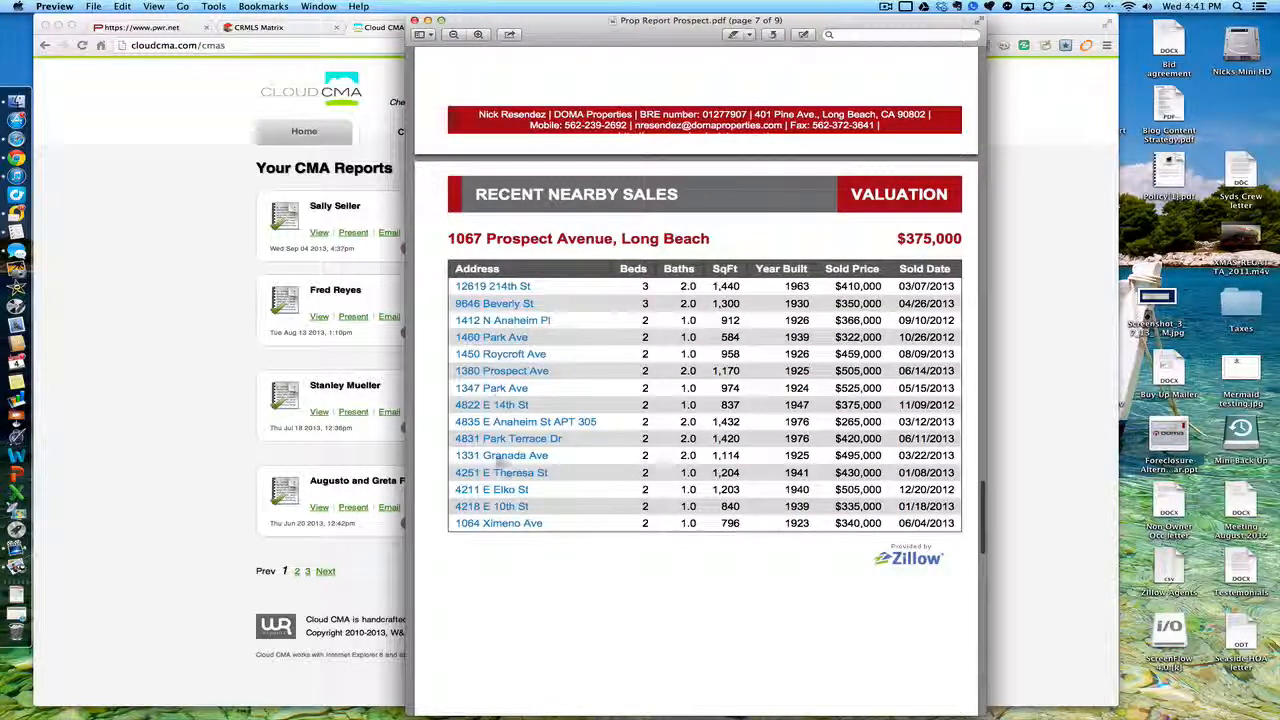
pyautogui.scroll(-3, 475, 507)
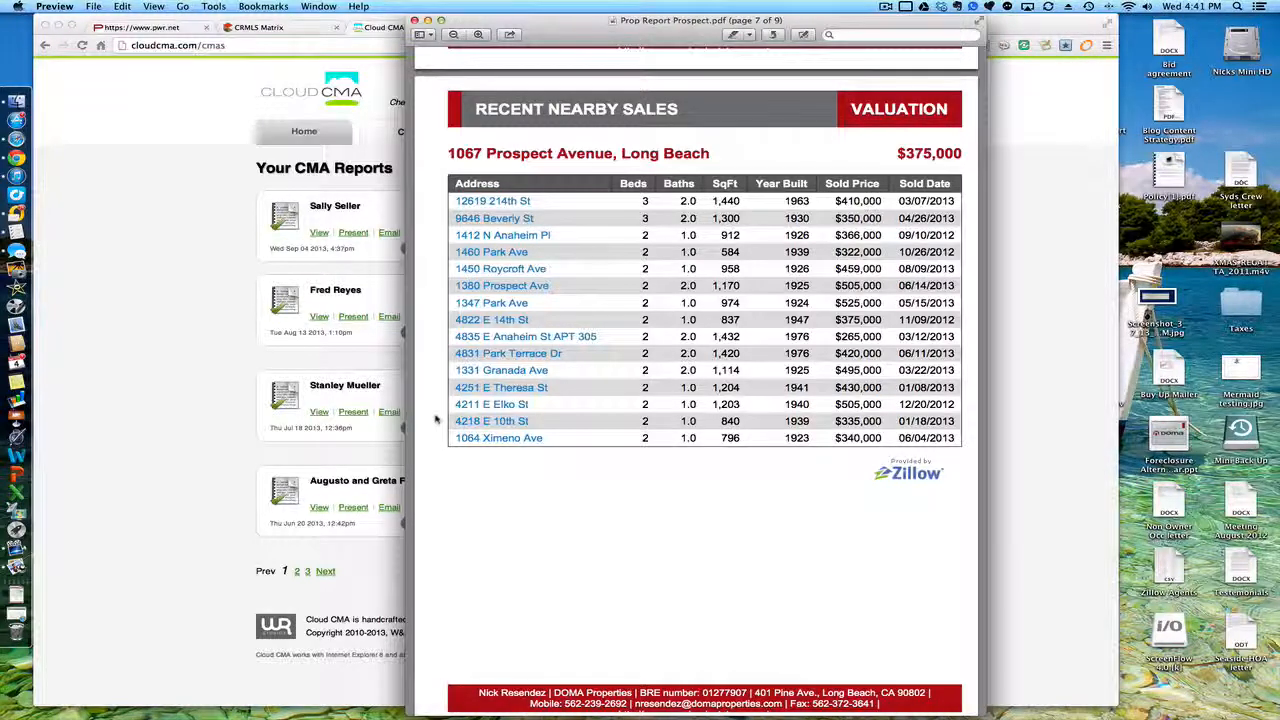
pyautogui.scroll(-10, 435, 419)
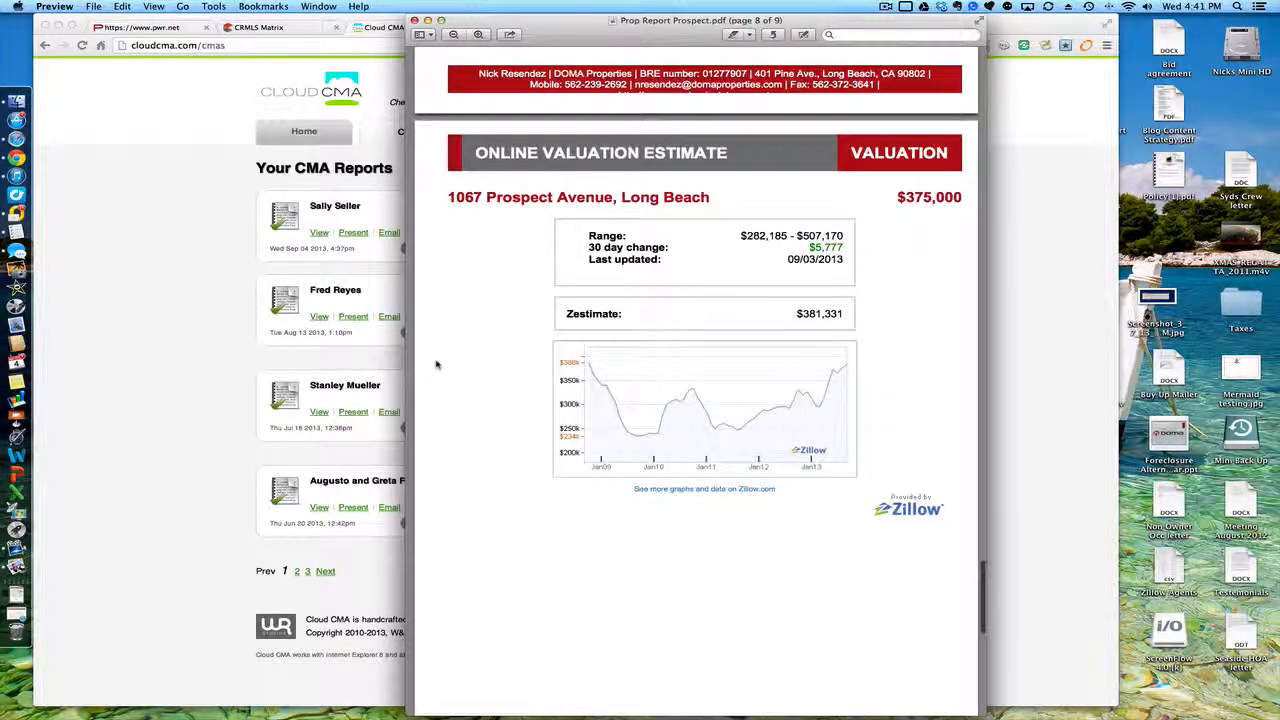
pyautogui.scroll(-10, 436, 364)
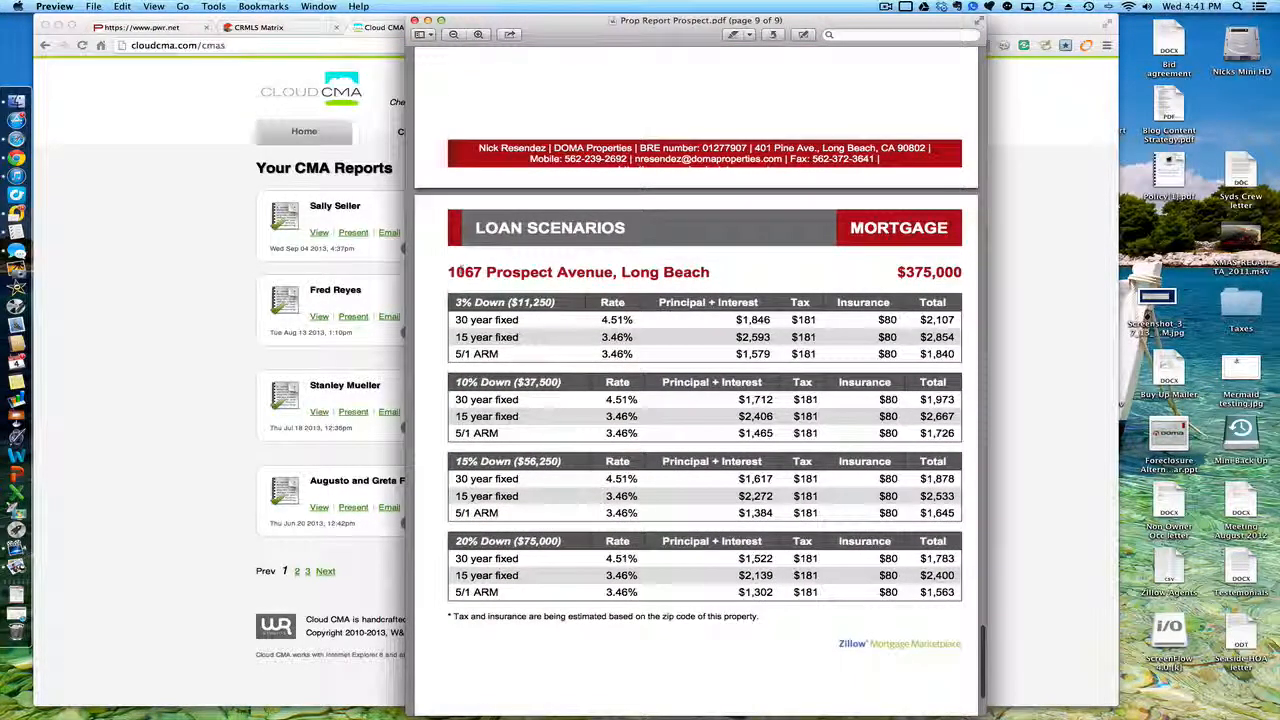
pyautogui.scroll(-2, 436, 420)
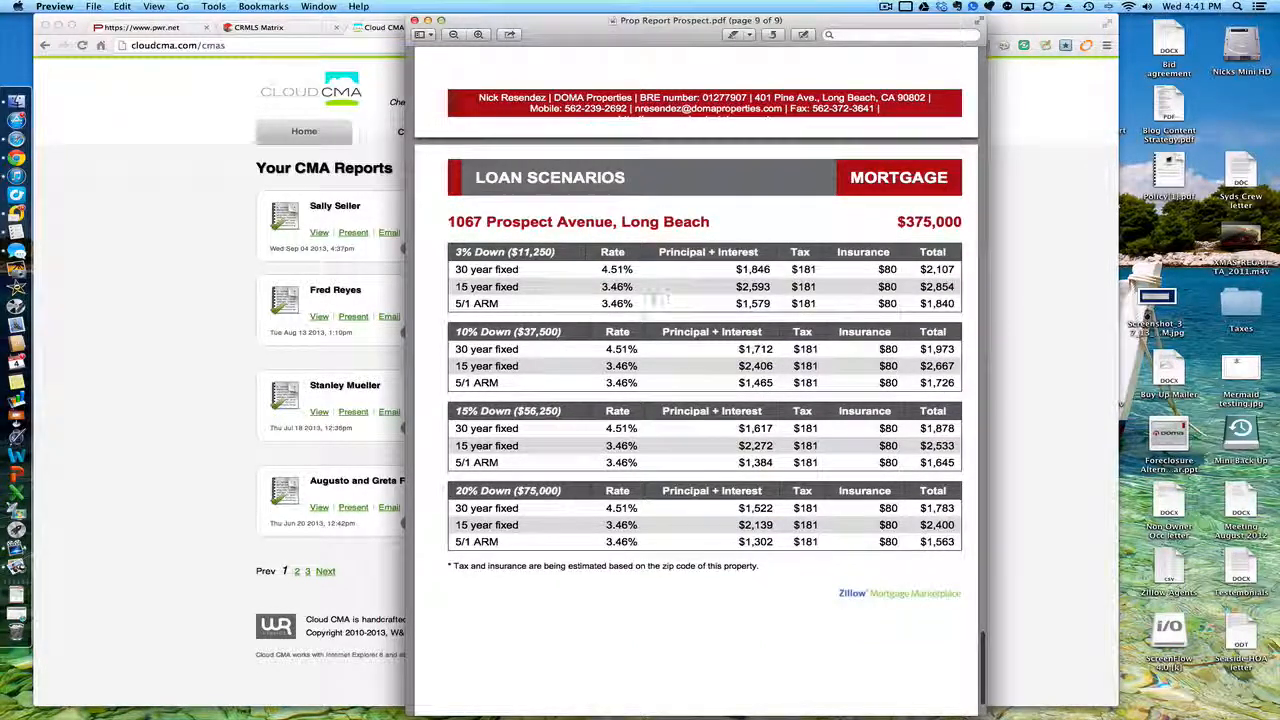
pyautogui.scroll(-4, 425, 420)
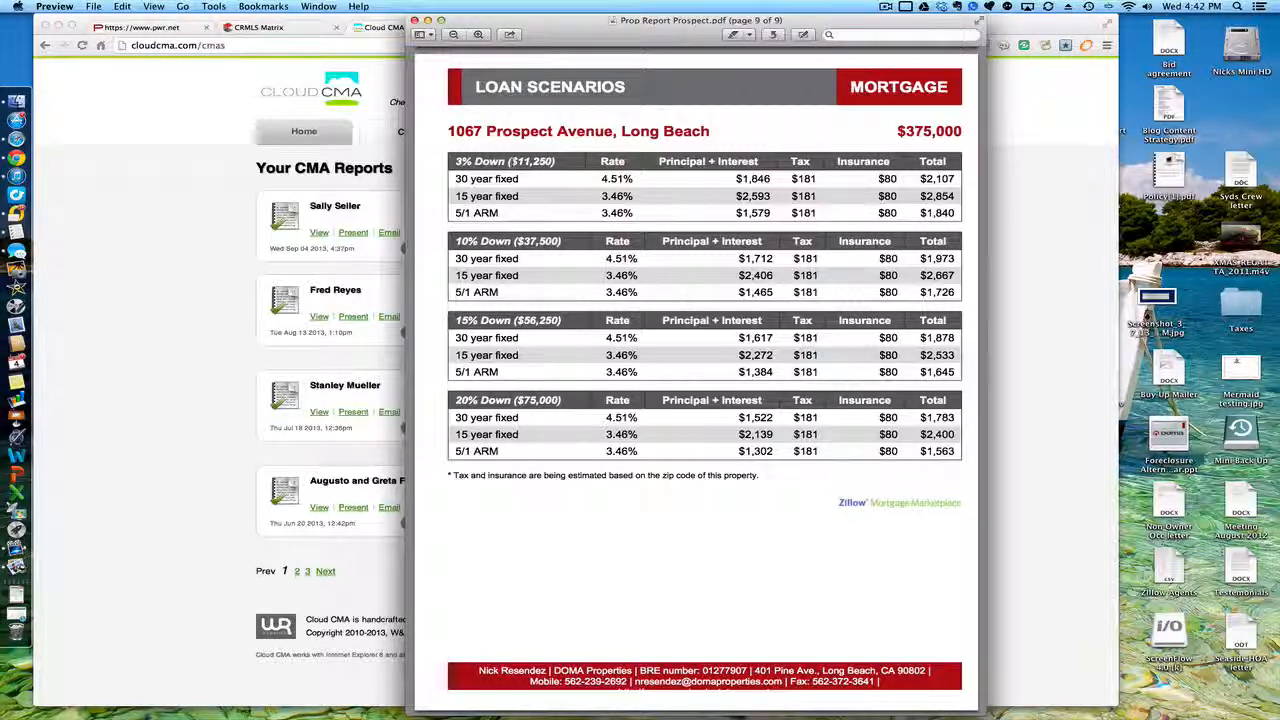
pyautogui.press('super+w')
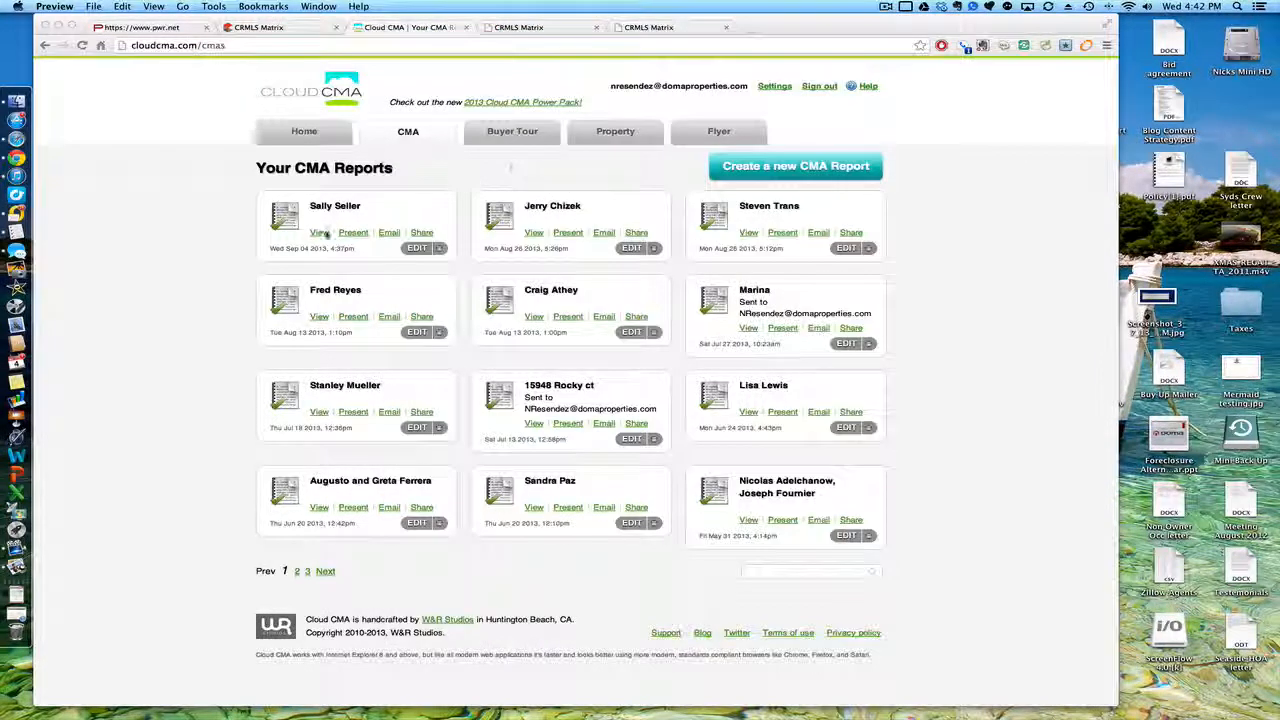
# Step: Return to Cloud CMA's reports list in Chrome to present the seller's report
pyautogui.click(370, 216)
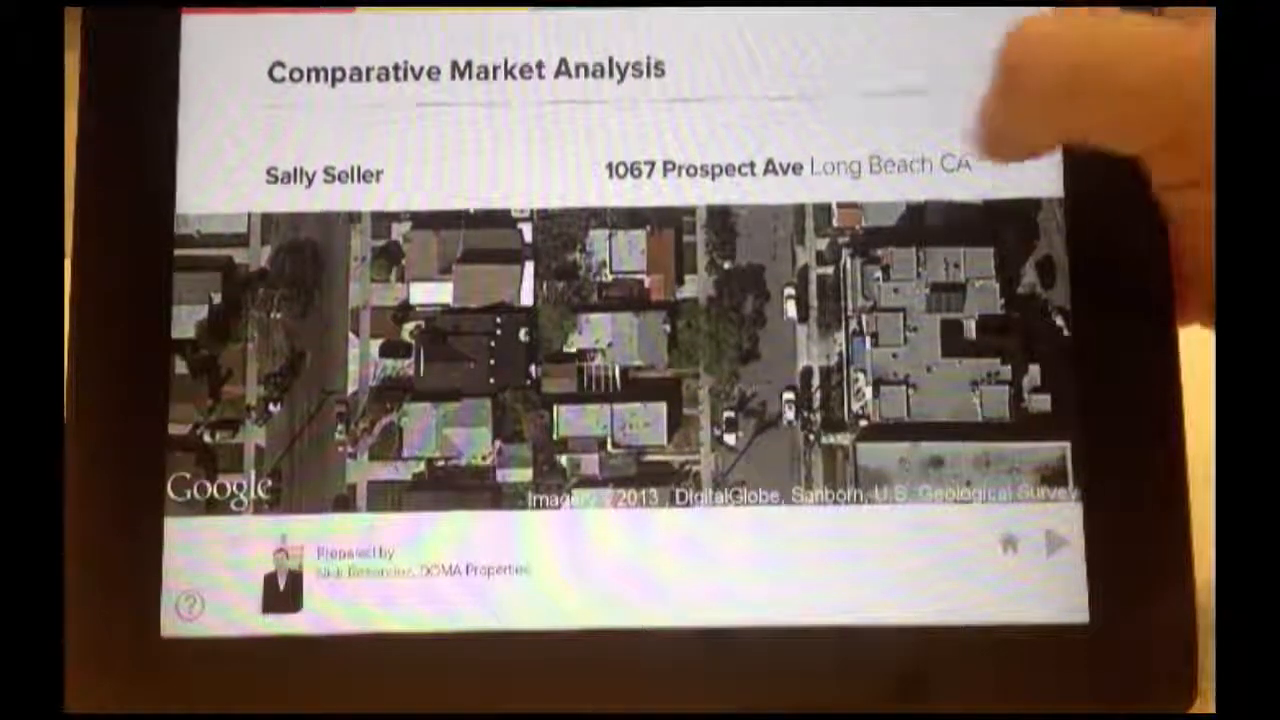
# Step: Advance to the comparables map slide and switch it to Satellite view
pyautogui.moveTo(985, 160); pyautogui.dragTo(845, 200)
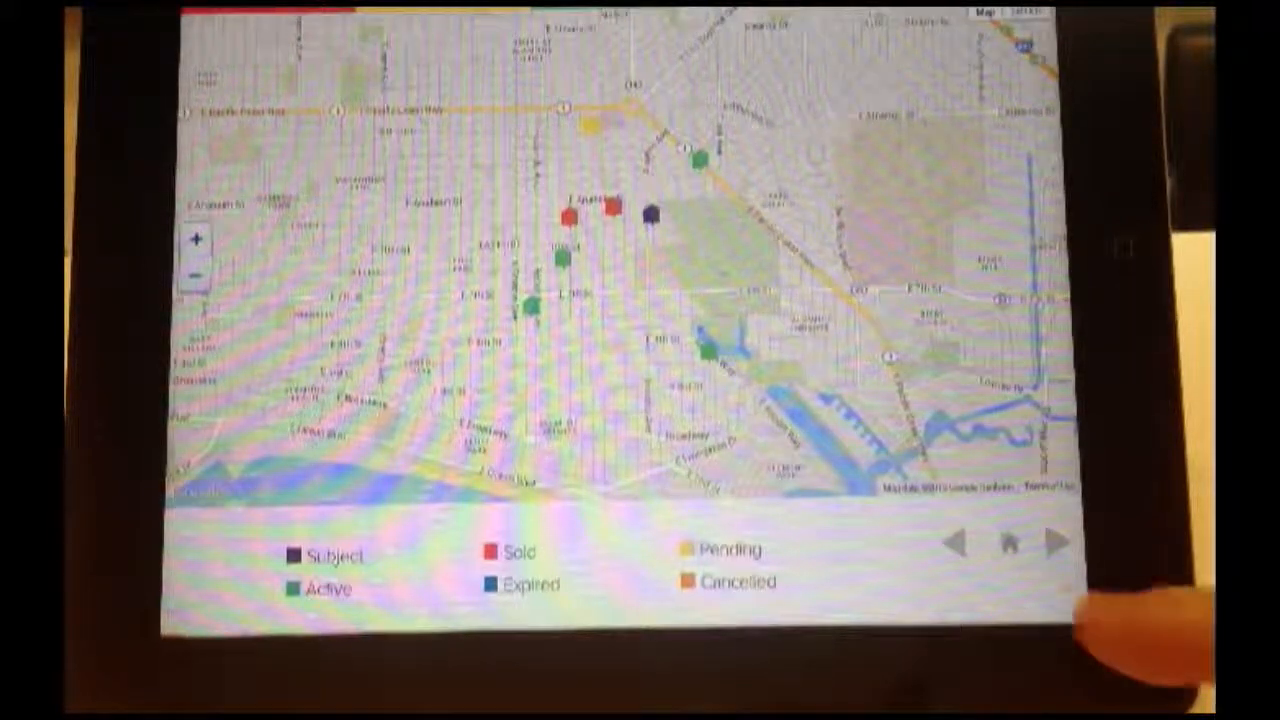
pyautogui.click(1010, 542)
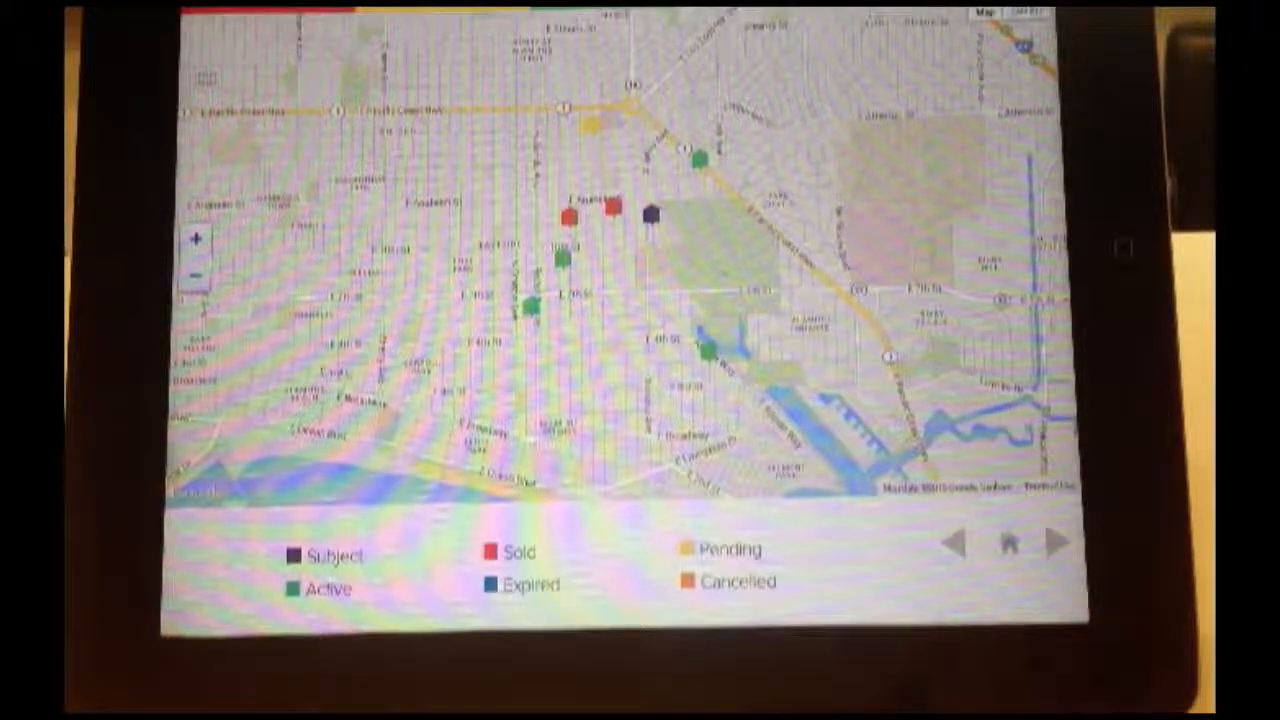
pyautogui.scroll(2, 895, 250)
pyautogui.scroll(-2, 895, 250)
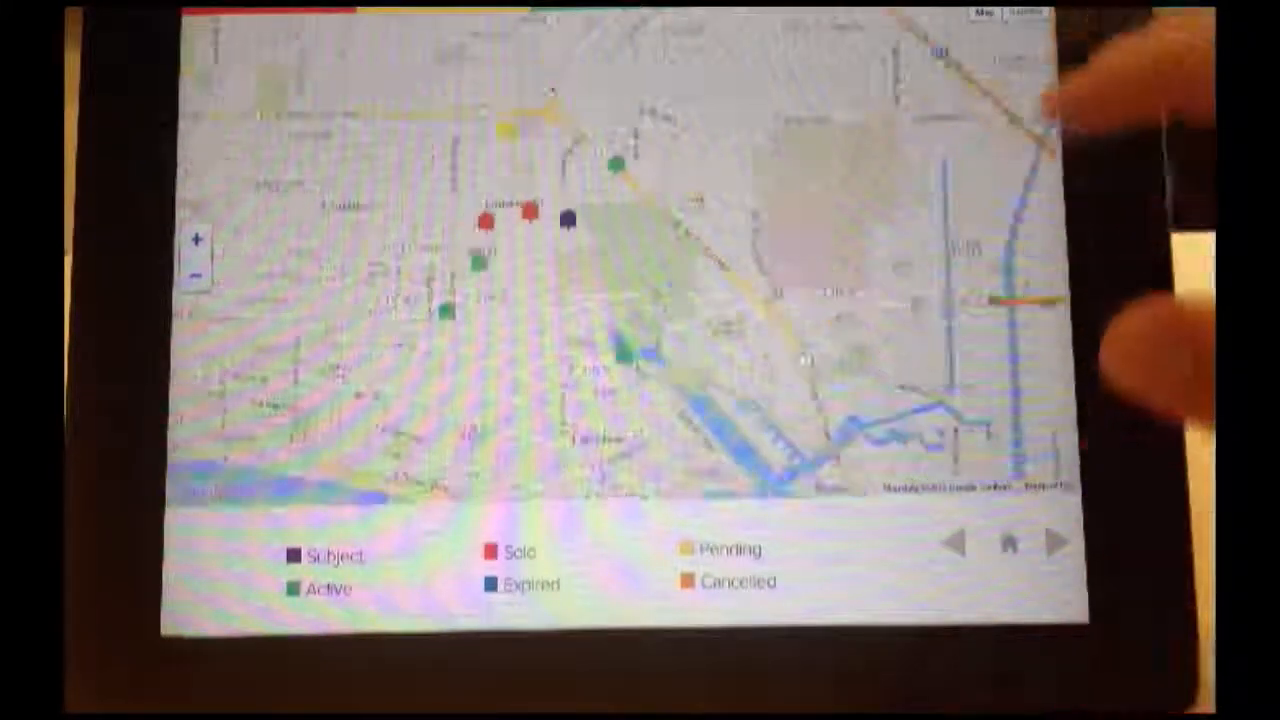
pyautogui.click(1026, 13)
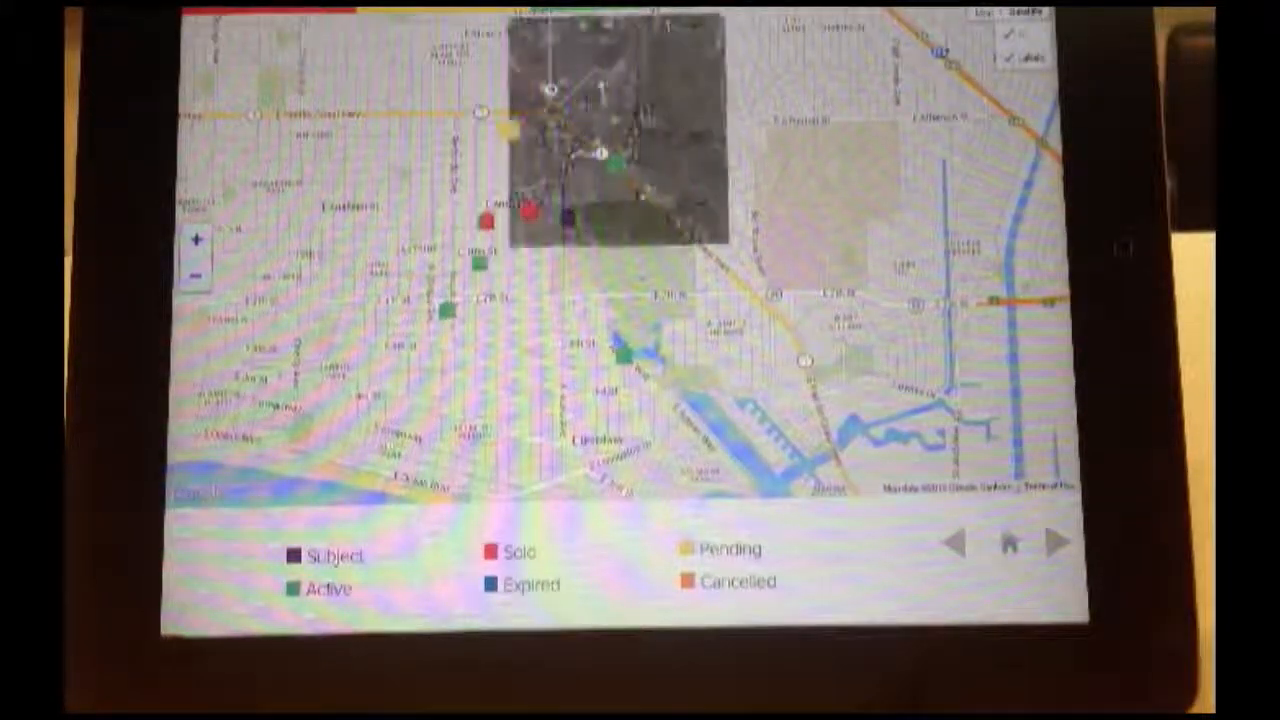
pyautogui.scroll(3, 770, 270)
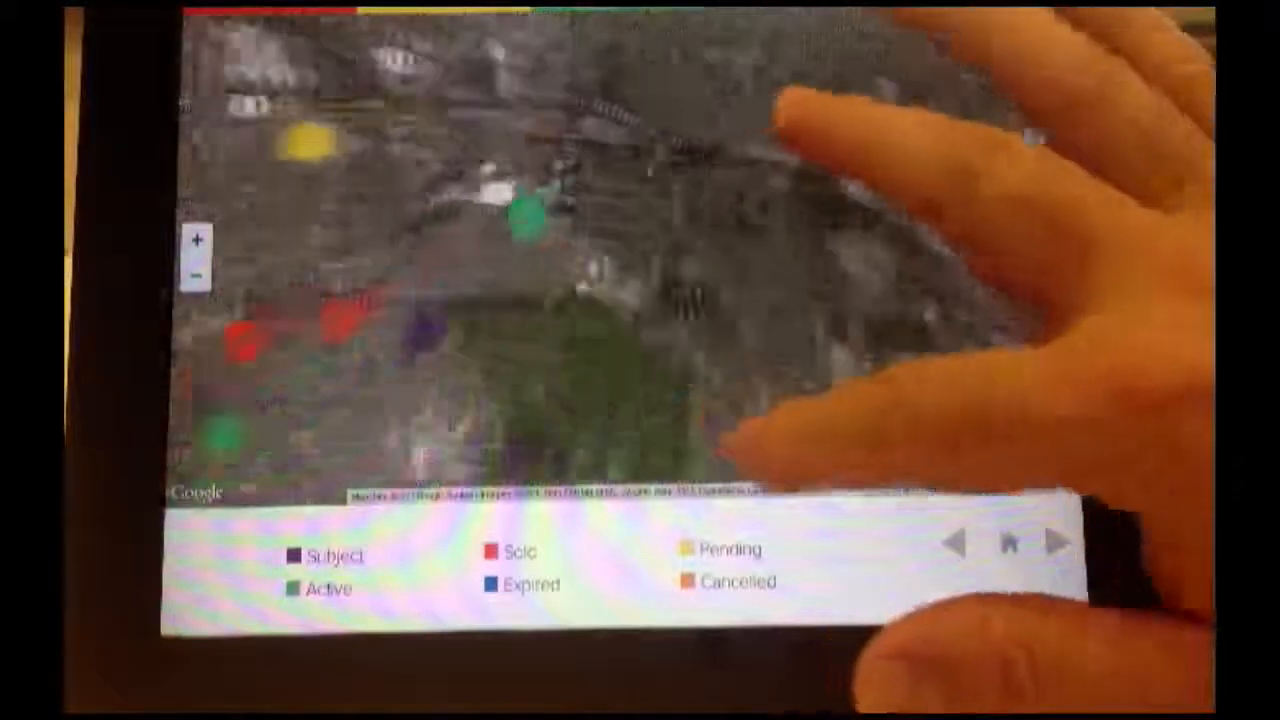
pyautogui.scroll(-3, 770, 270)
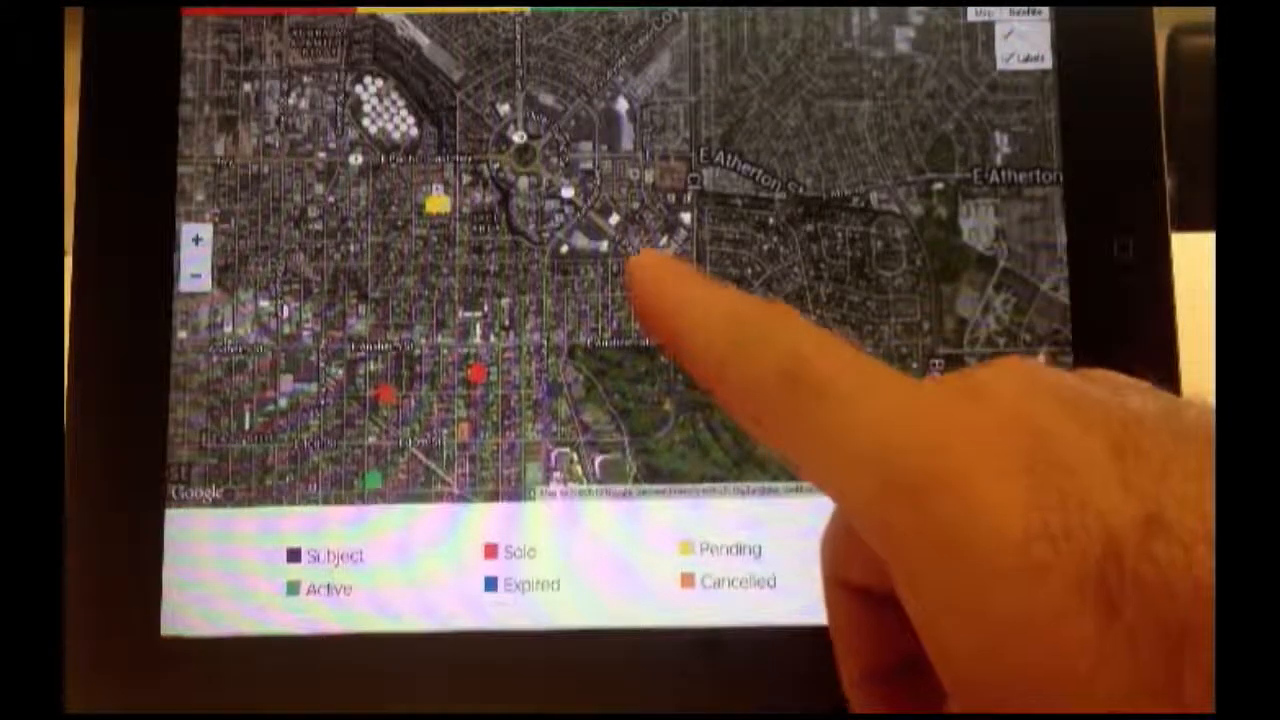
# Step: Preview the green Active listing, then advance to the Sold Listings recent-sales slide
pyautogui.click(648, 272)
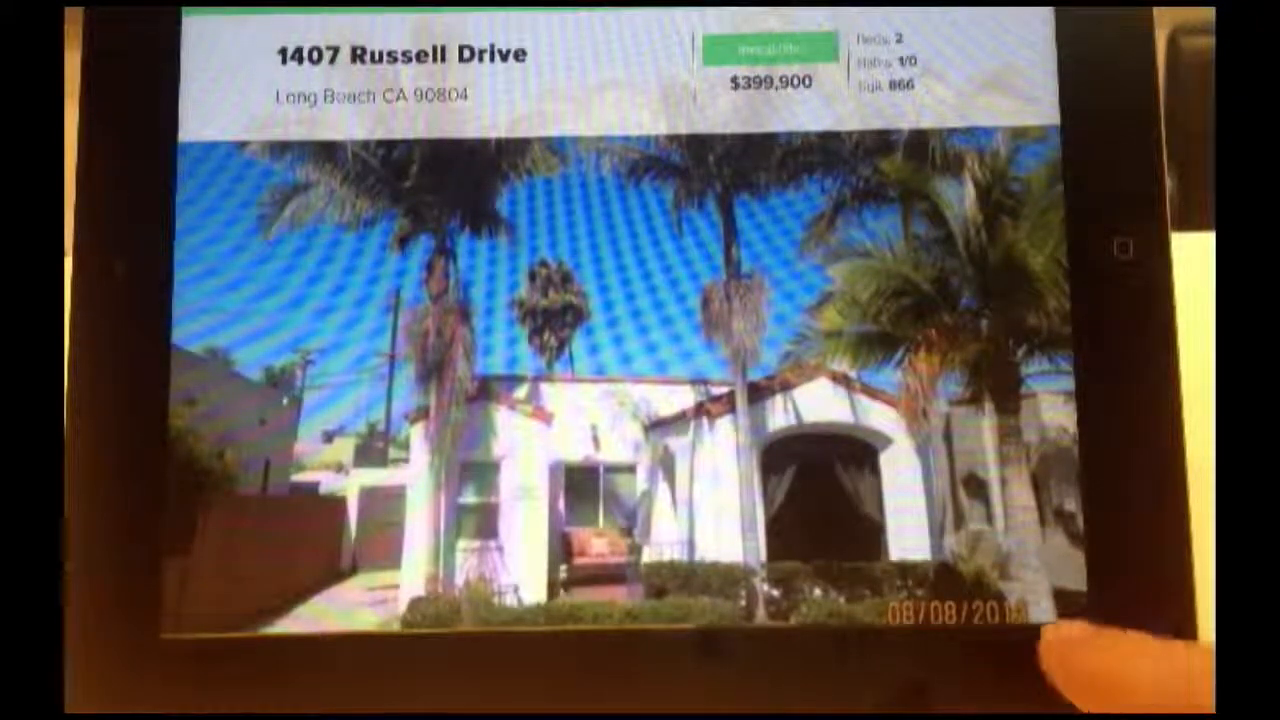
pyautogui.click(1005, 546)
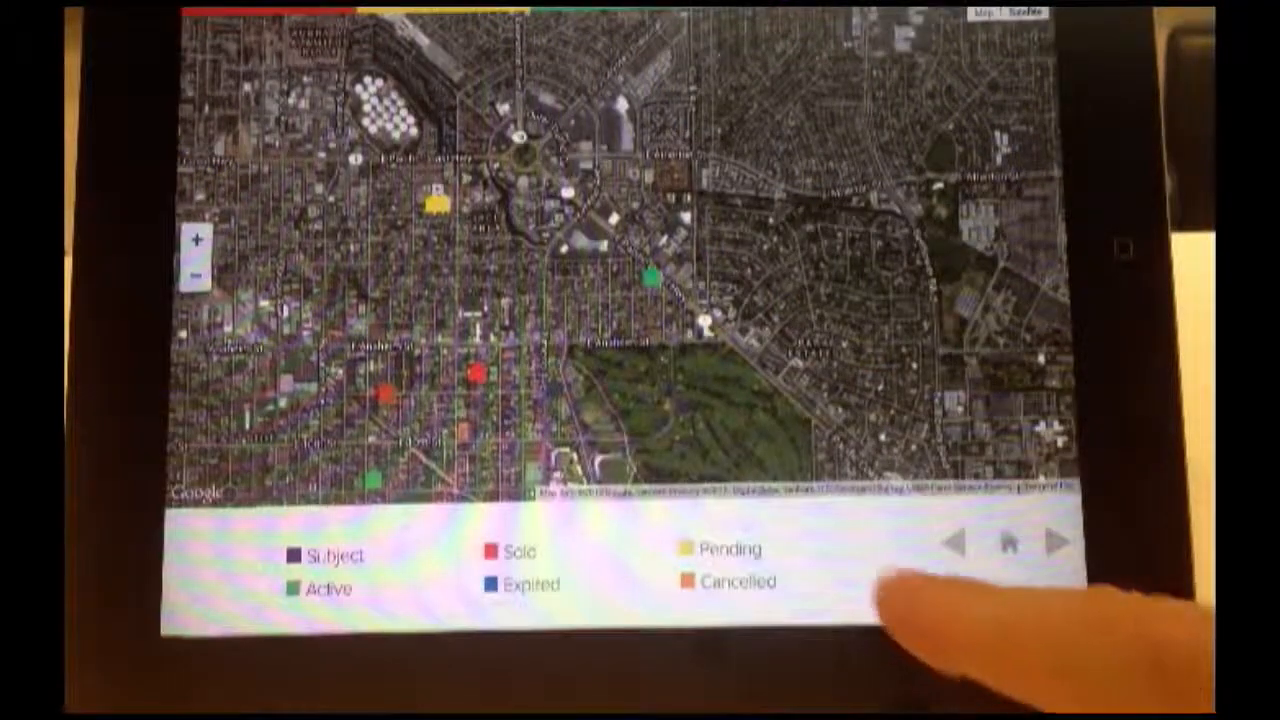
pyautogui.click(608, 552)
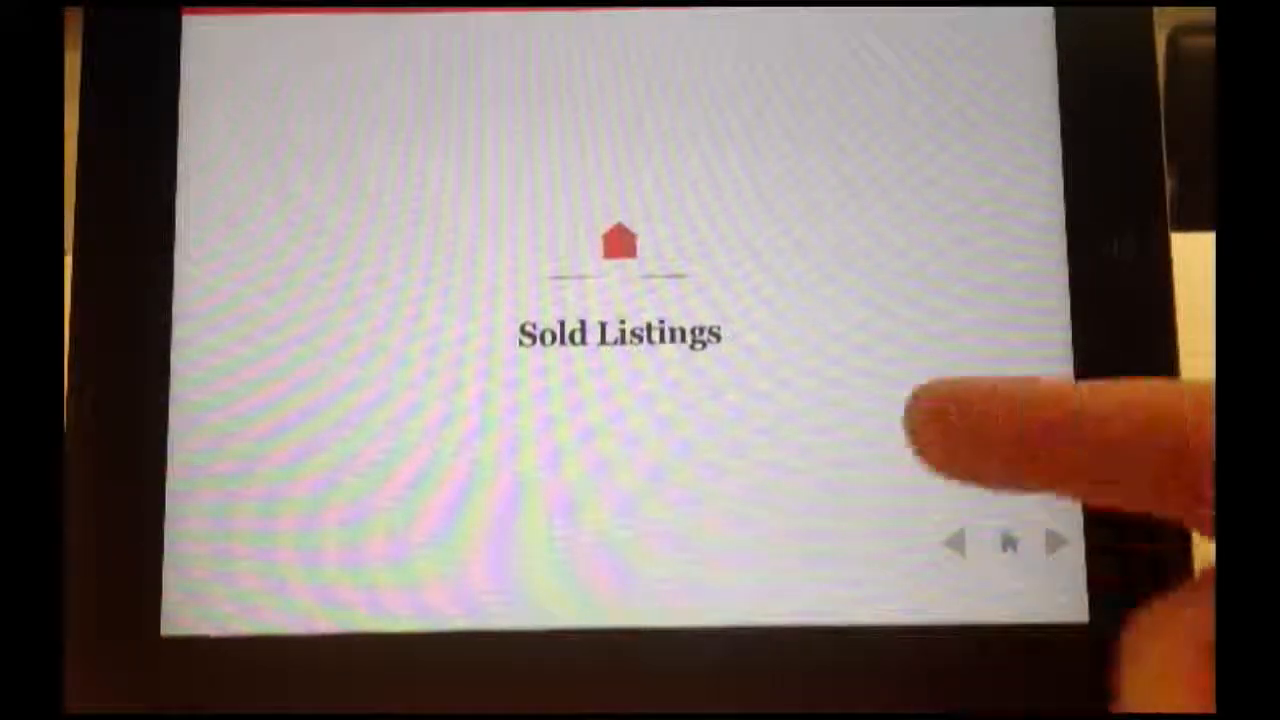
pyautogui.moveTo(800, 514); pyautogui.dragTo(529, 543)
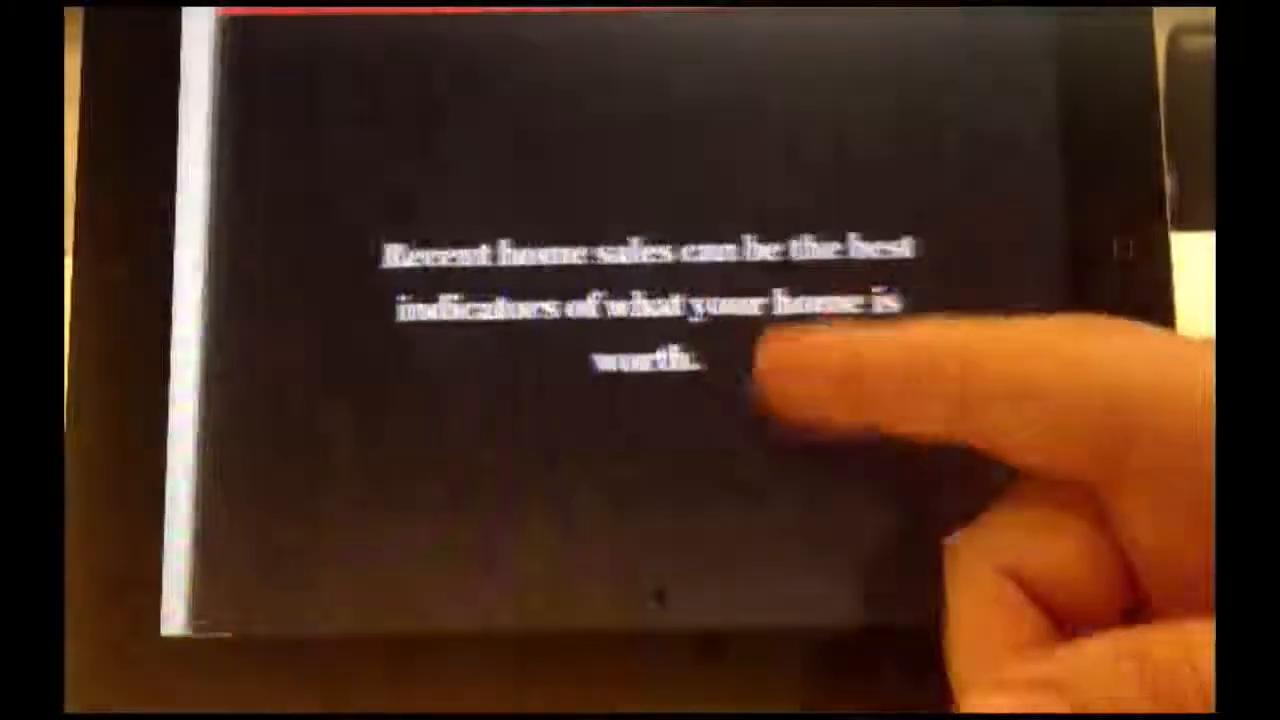